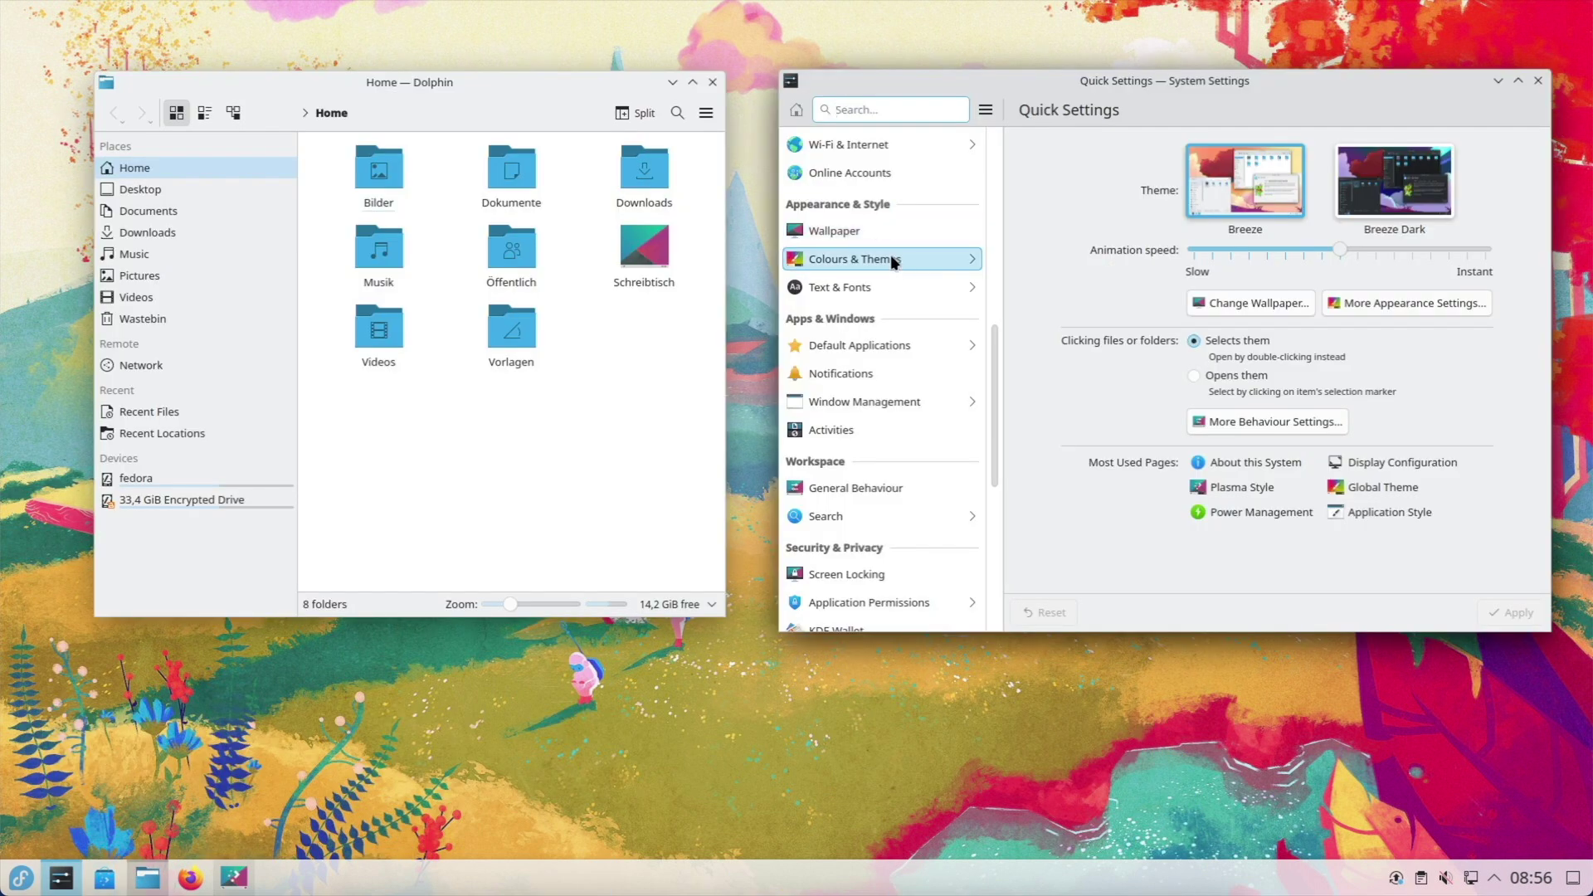
# - Browse the Colours & Themes pages, from Colours and Night Light through Splash Screen to Login Screen (SDDM)
pyautogui.click(893, 262)
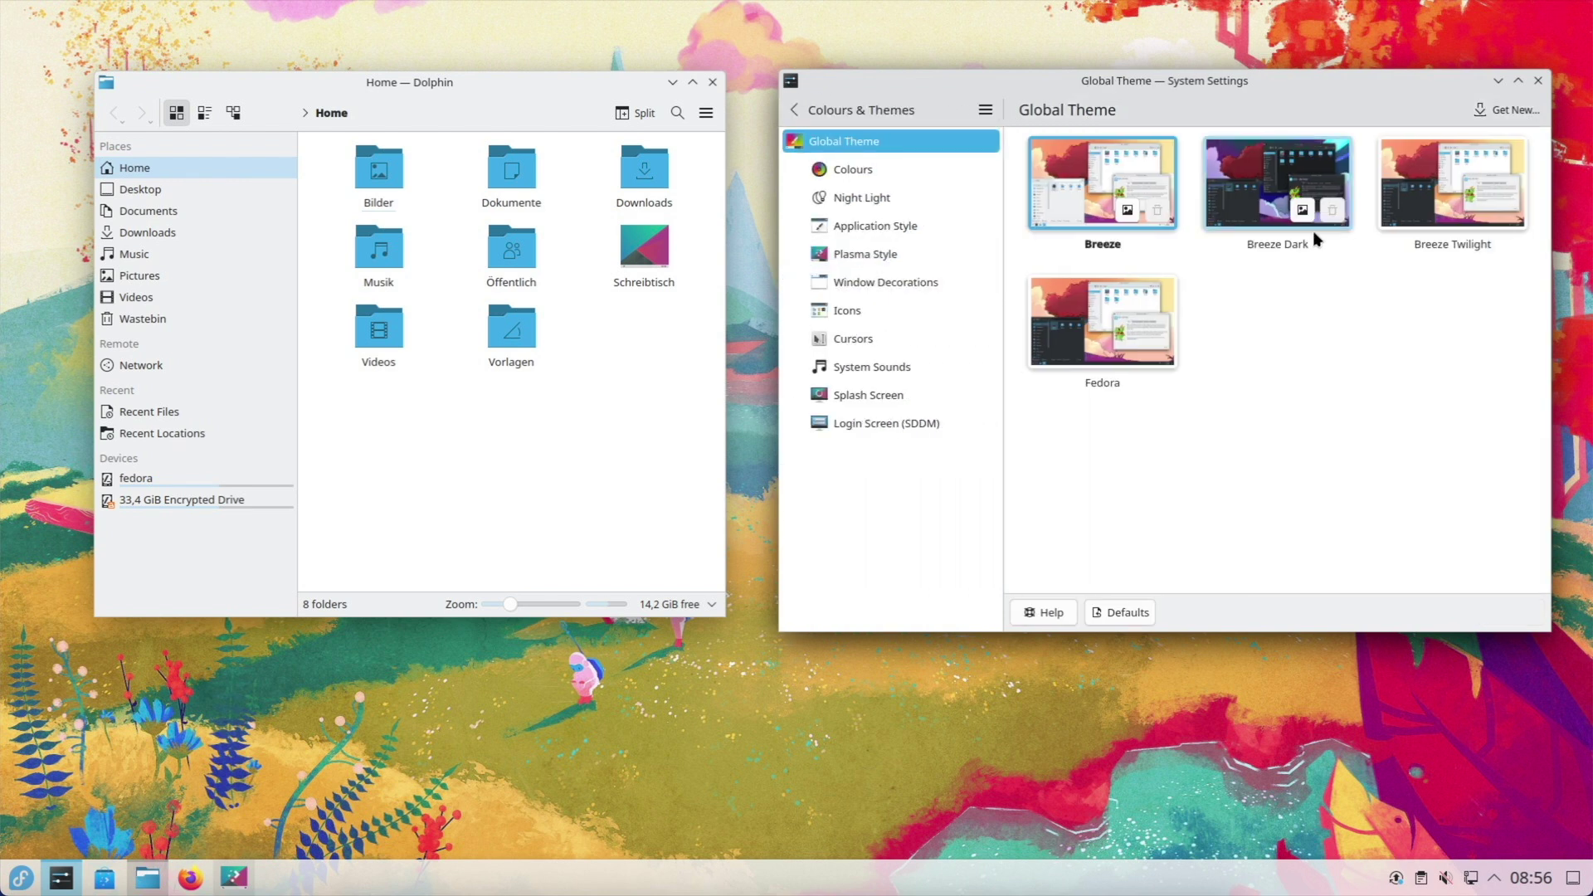
pyautogui.click(888, 179)
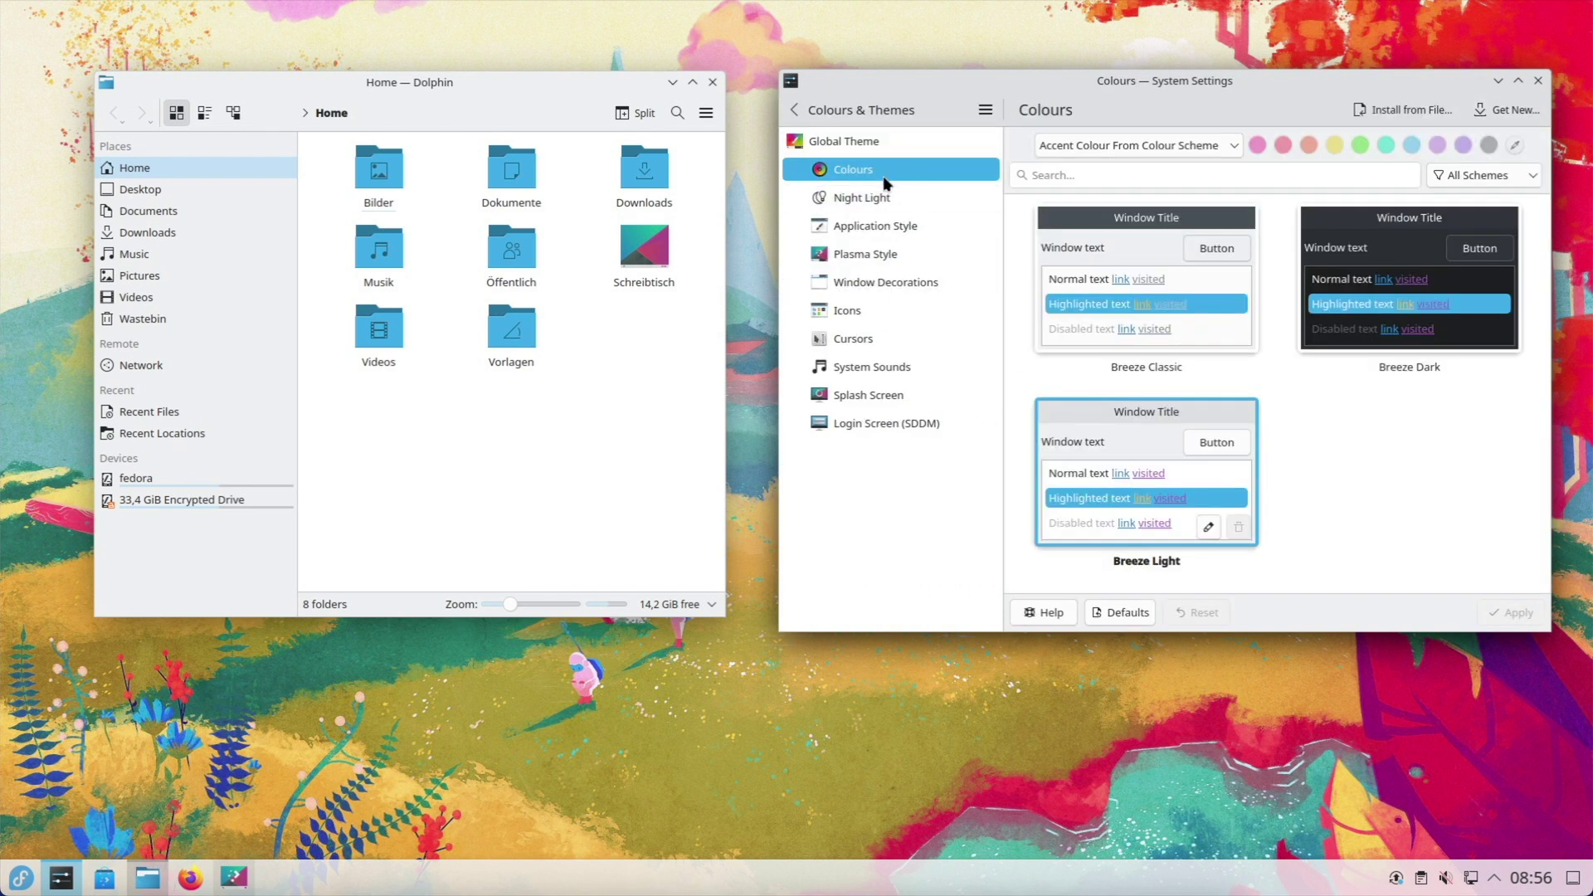
pyautogui.click(878, 199)
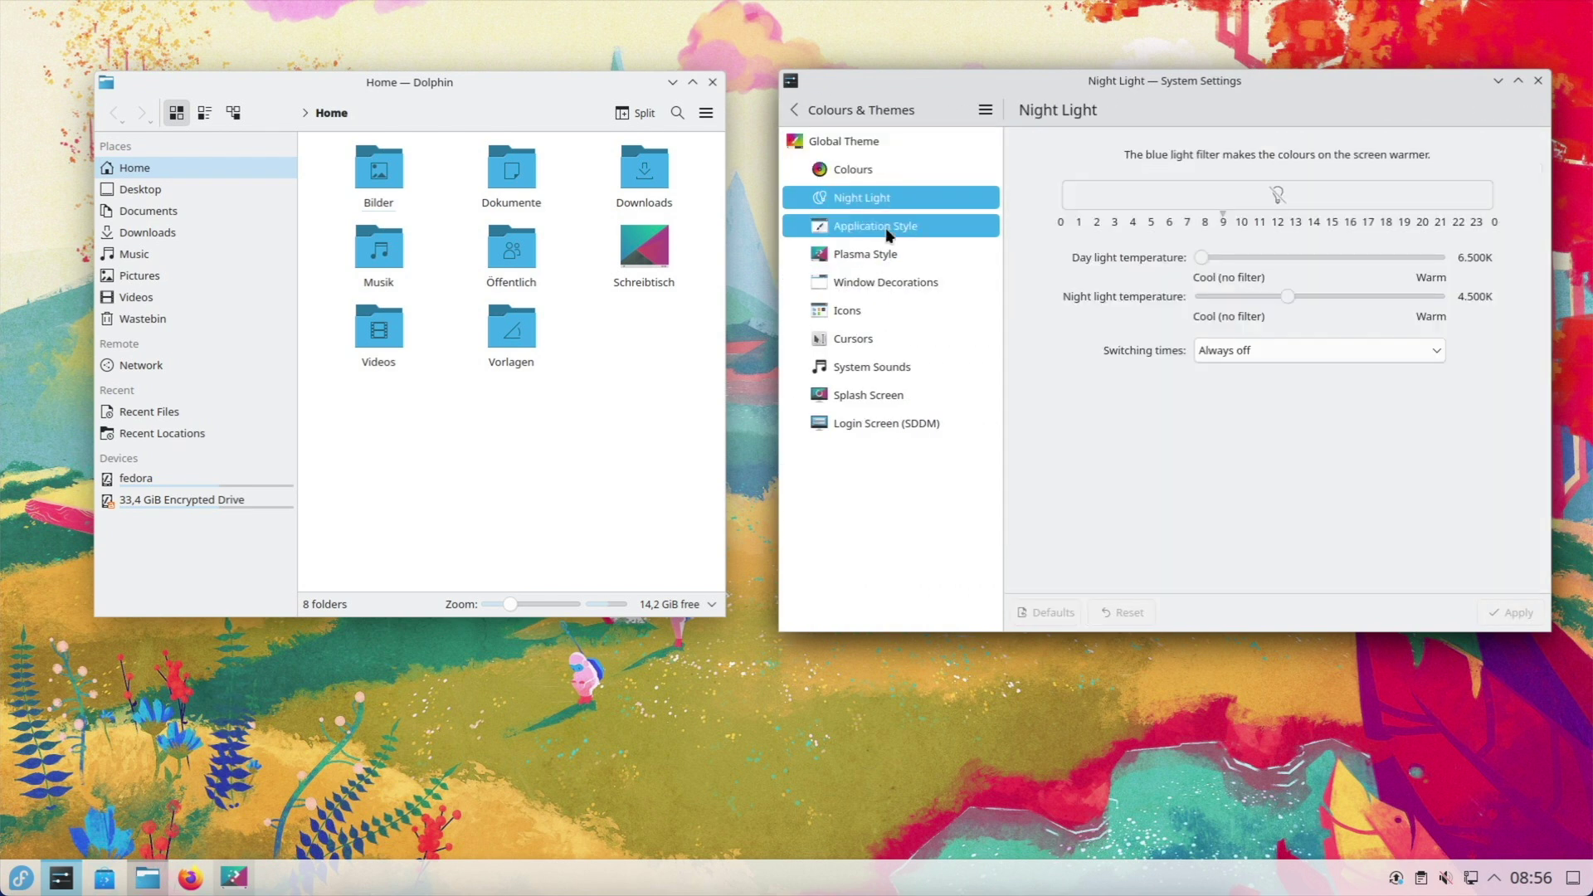
pyautogui.click(888, 228)
pyautogui.click(896, 261)
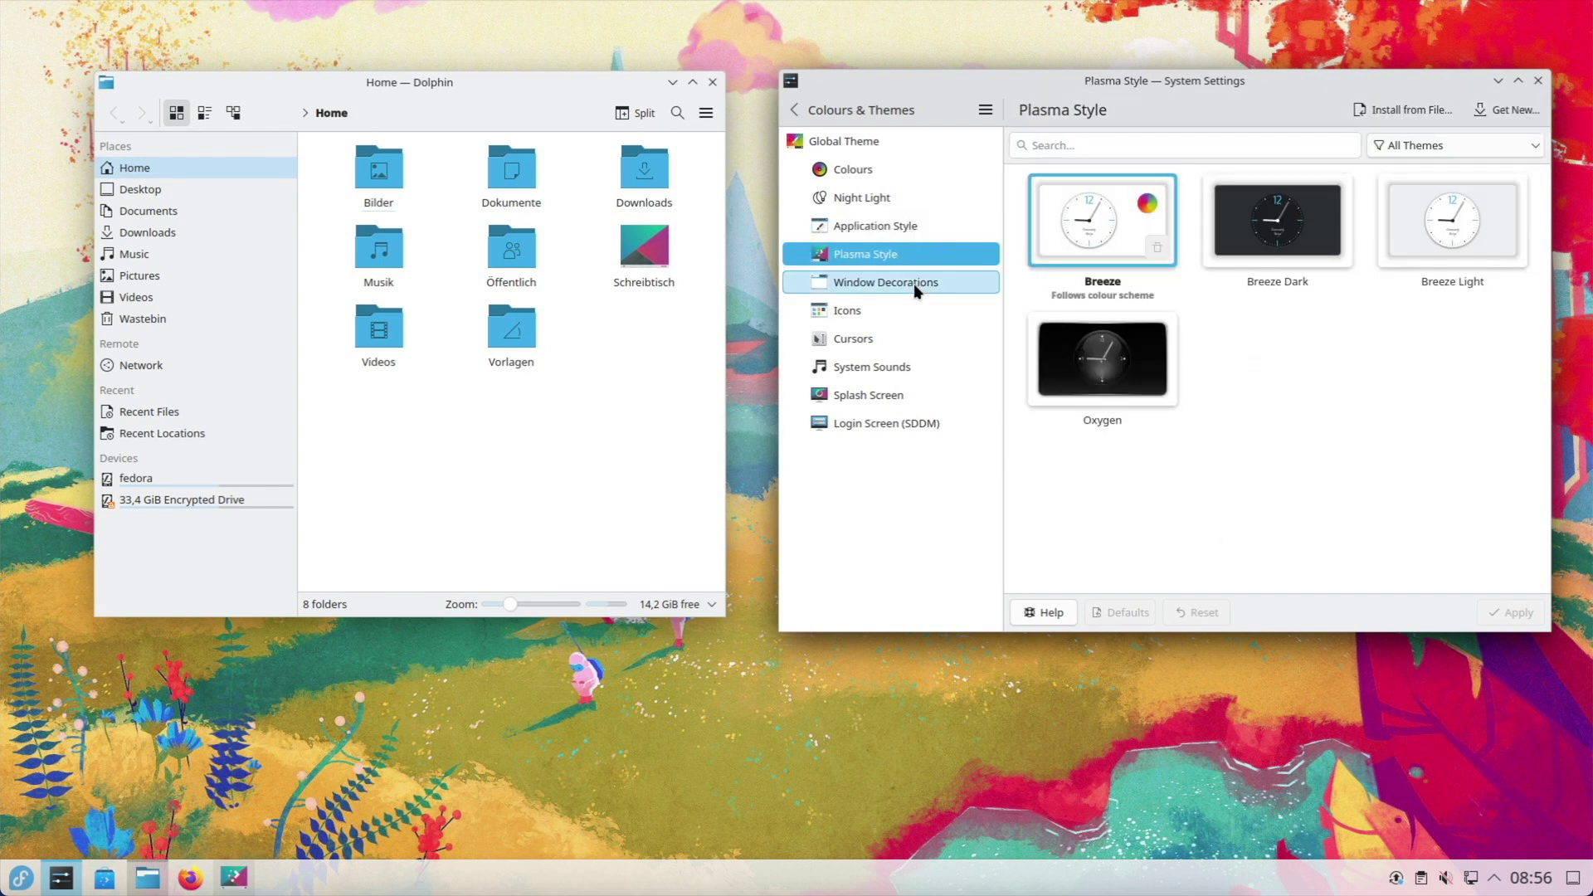
pyautogui.click(913, 284)
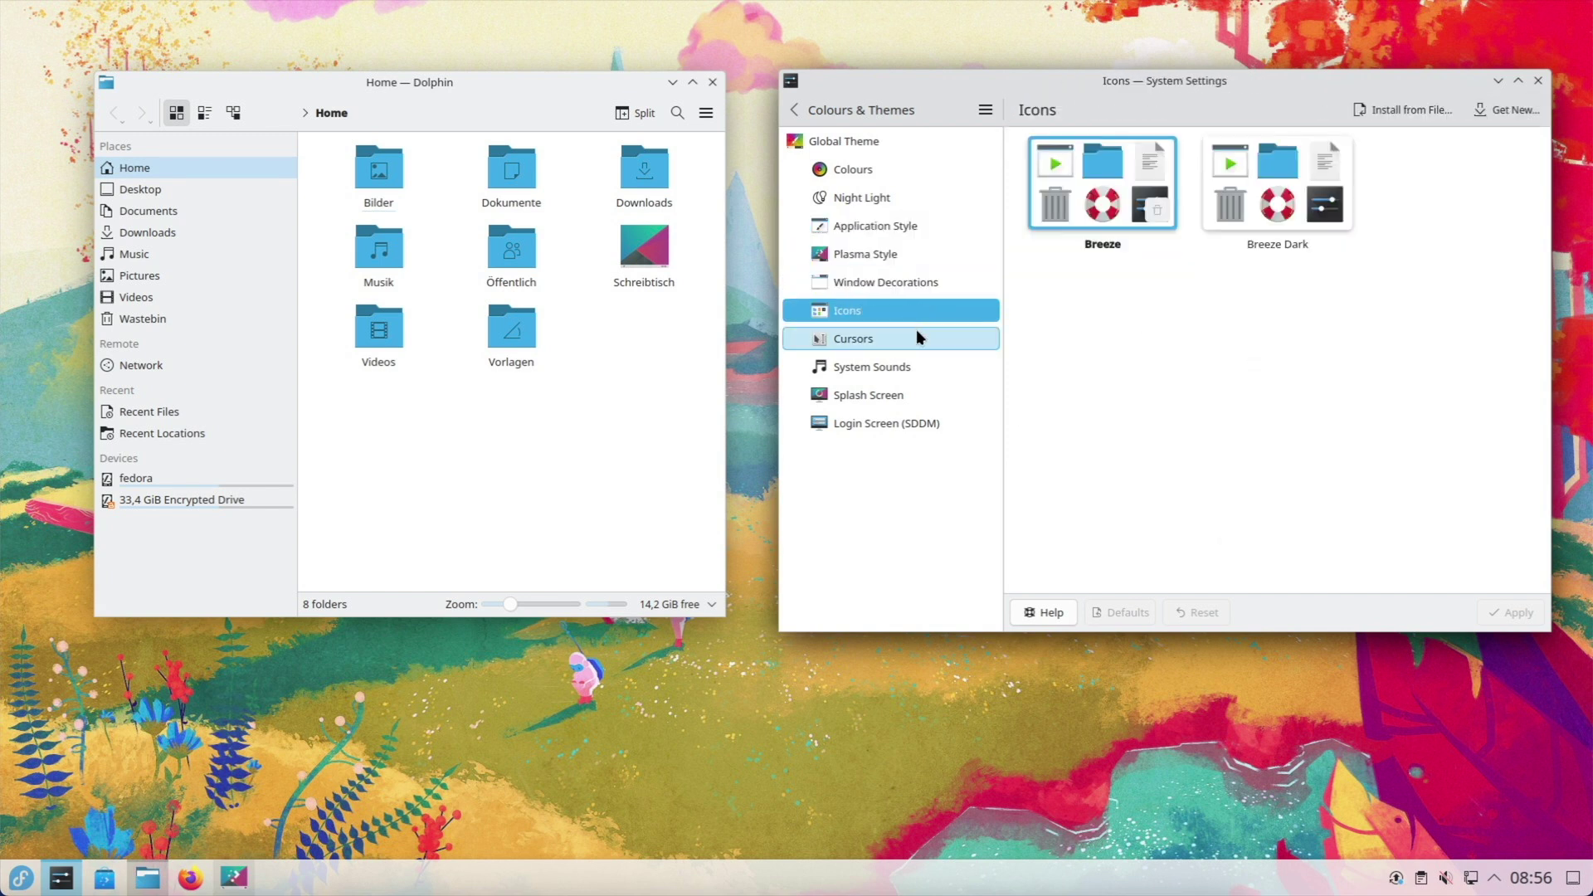
pyautogui.click(917, 337)
pyautogui.click(935, 370)
pyautogui.click(933, 400)
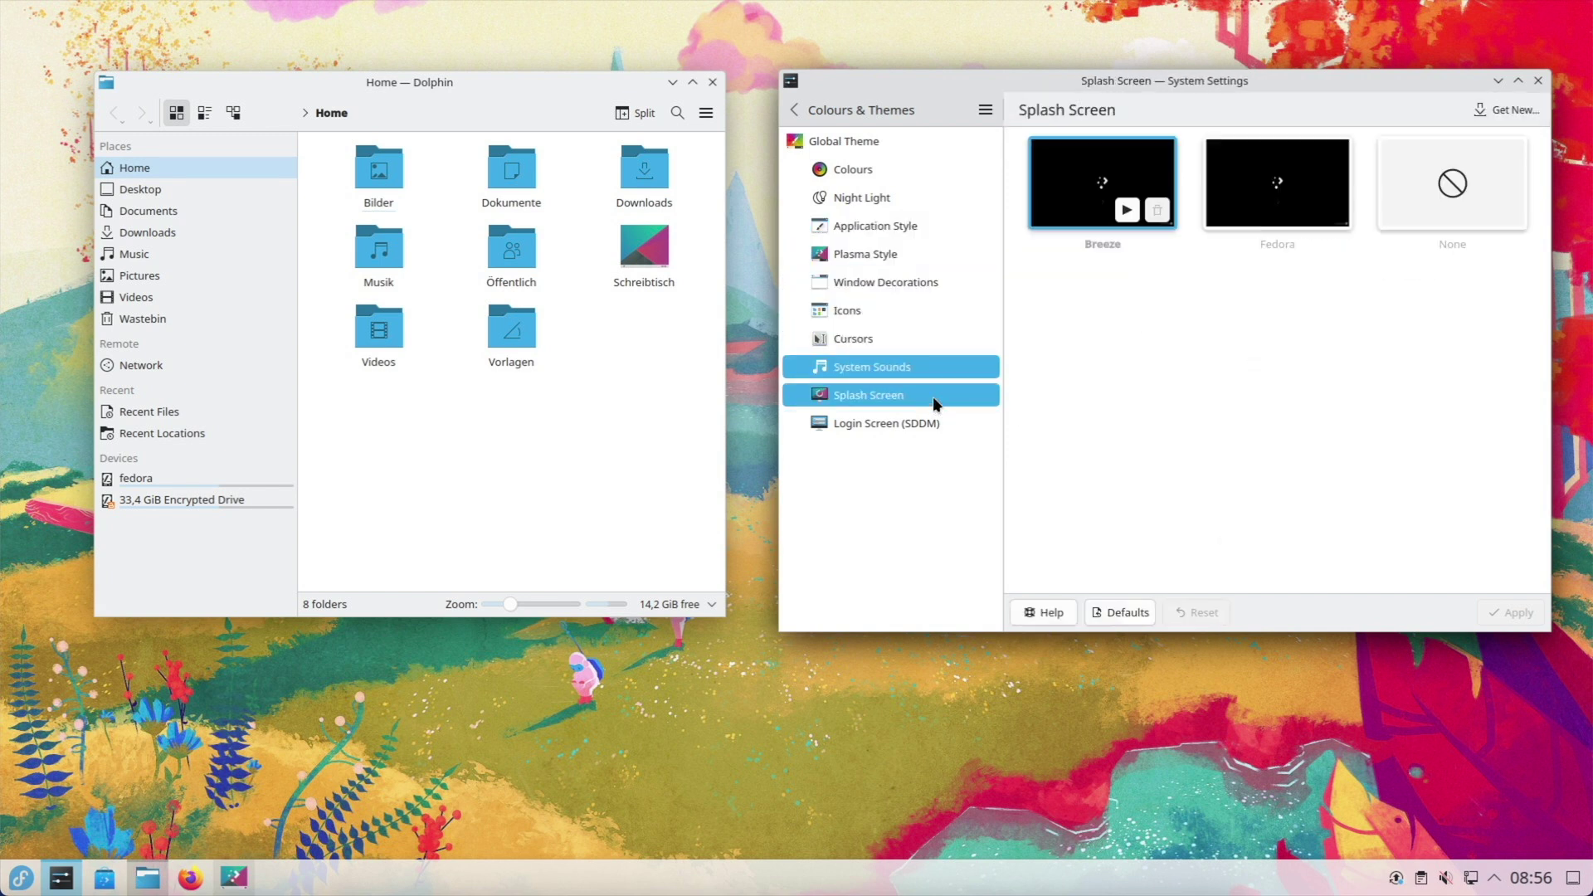
pyautogui.click(924, 423)
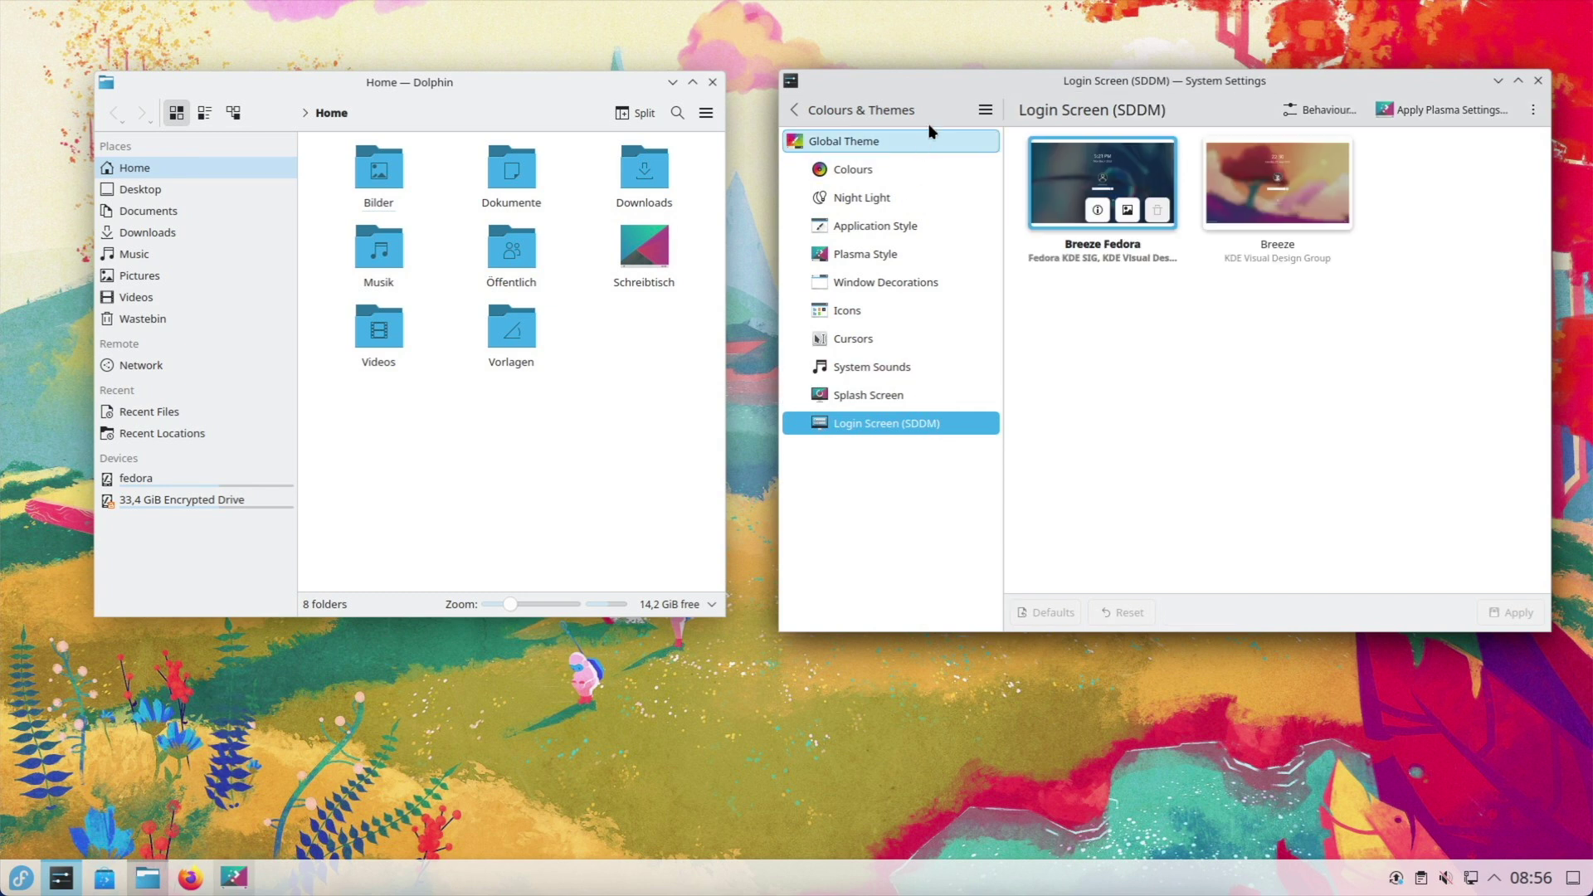
# - Set the bottom panel to Floating in Panel Configuration, then bring up the widgets list
pyautogui.click(1573, 878)
pyautogui.rightClick(1294, 878)
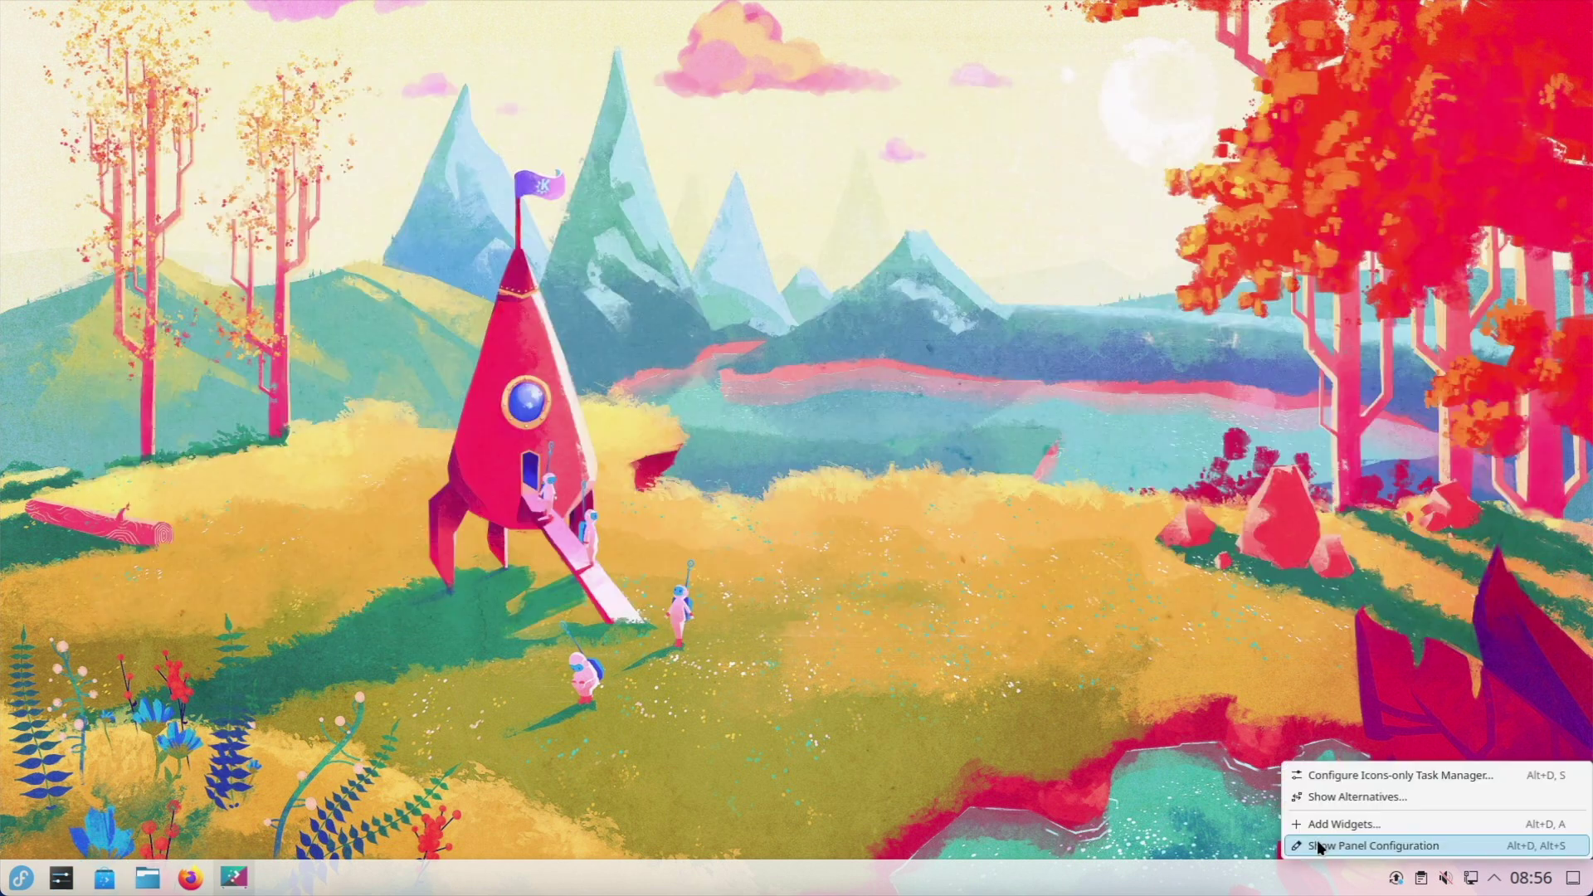
pyautogui.click(1328, 848)
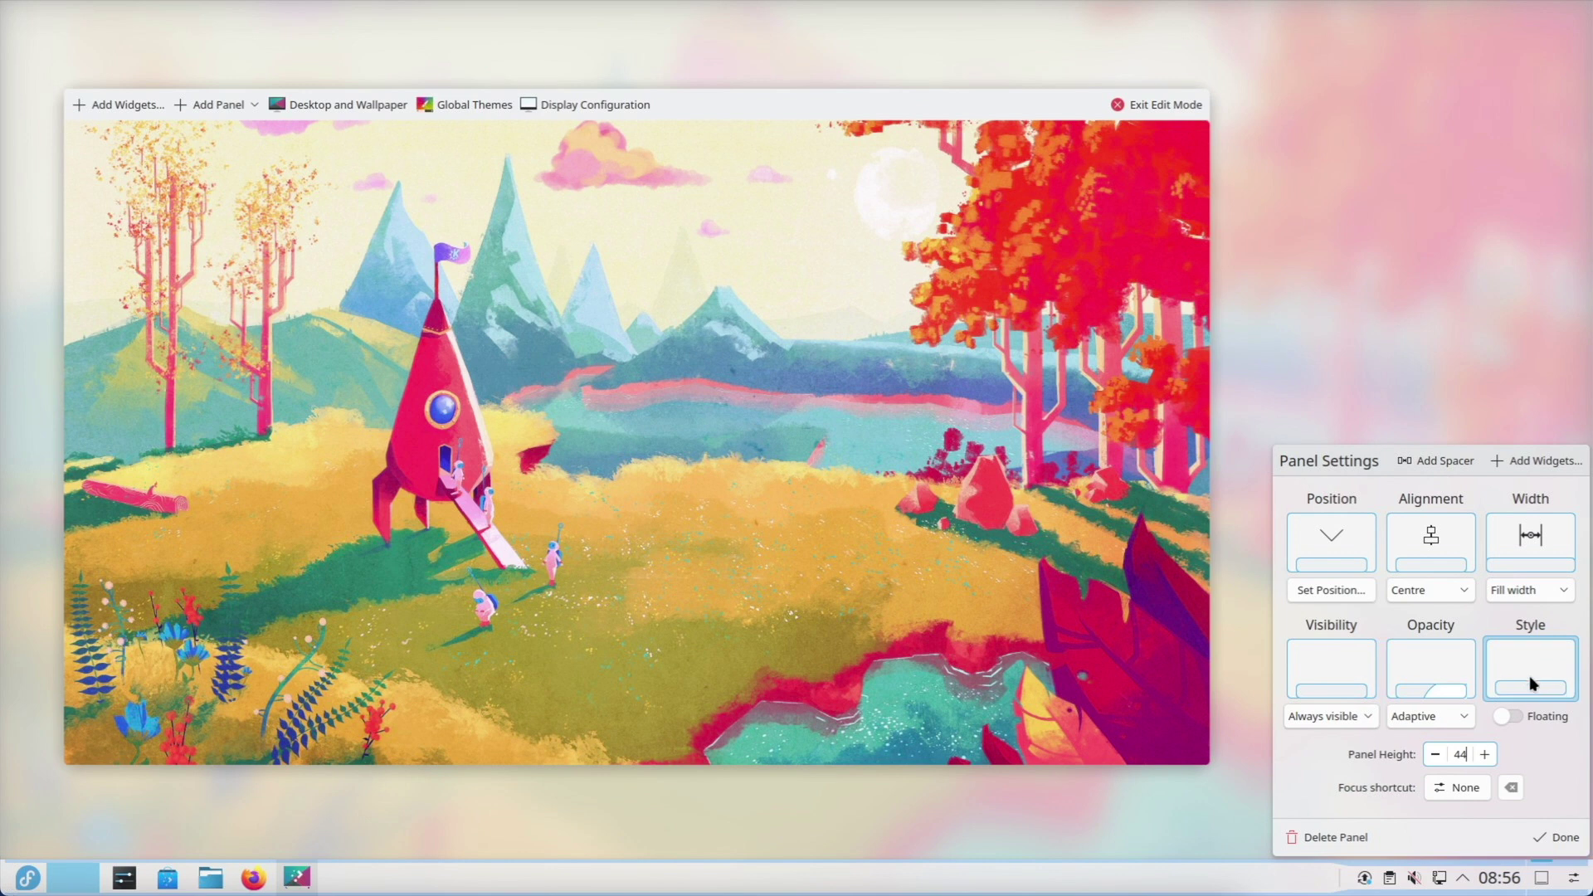
pyautogui.click(1506, 716)
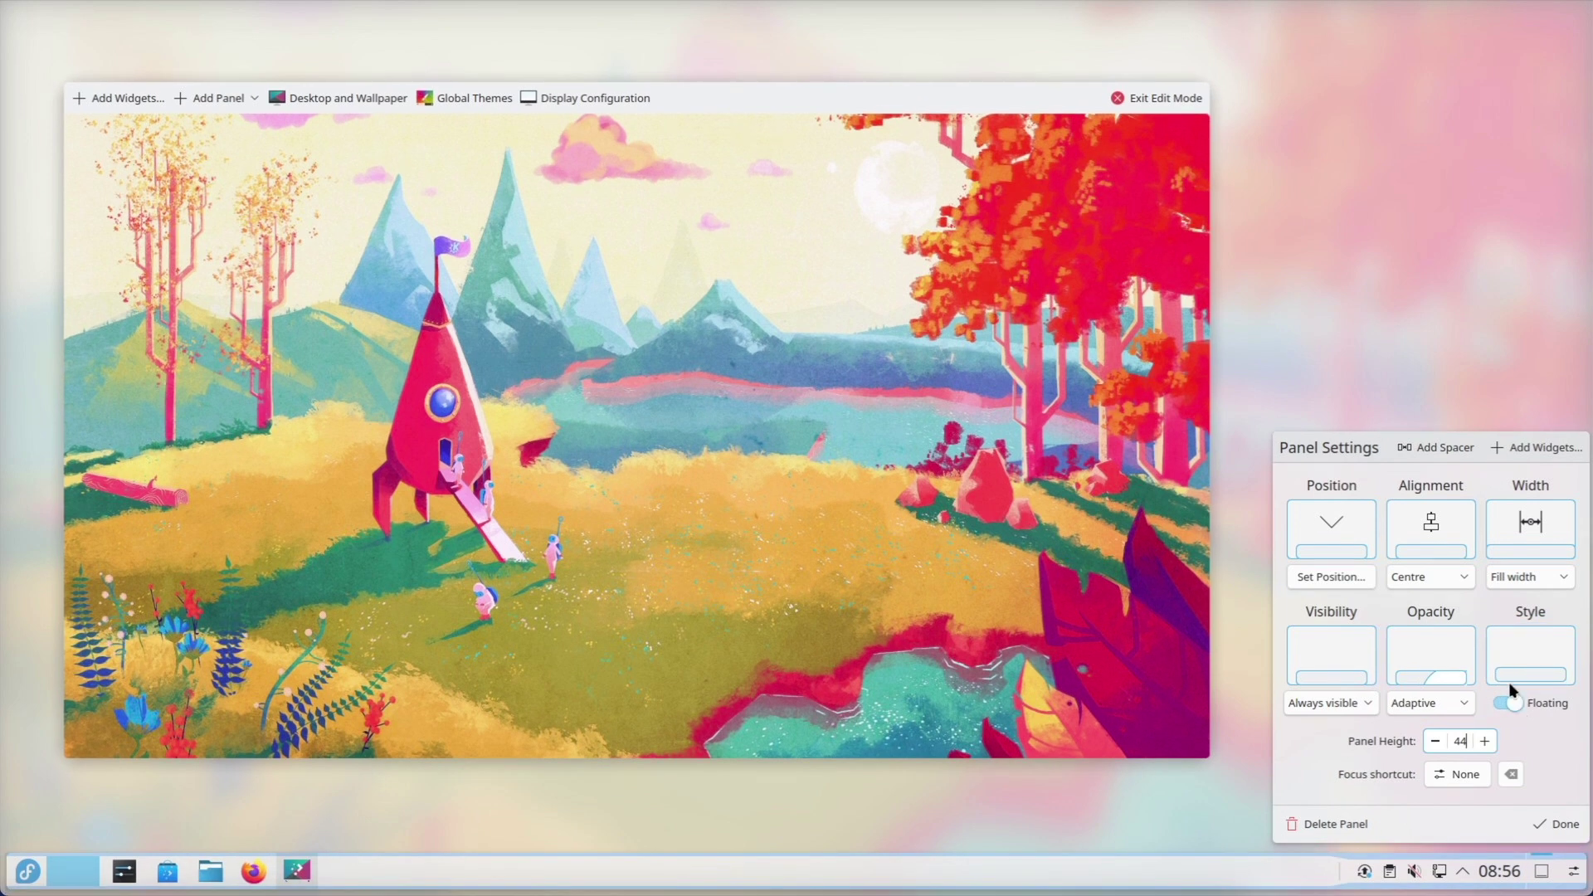
pyautogui.click(1560, 824)
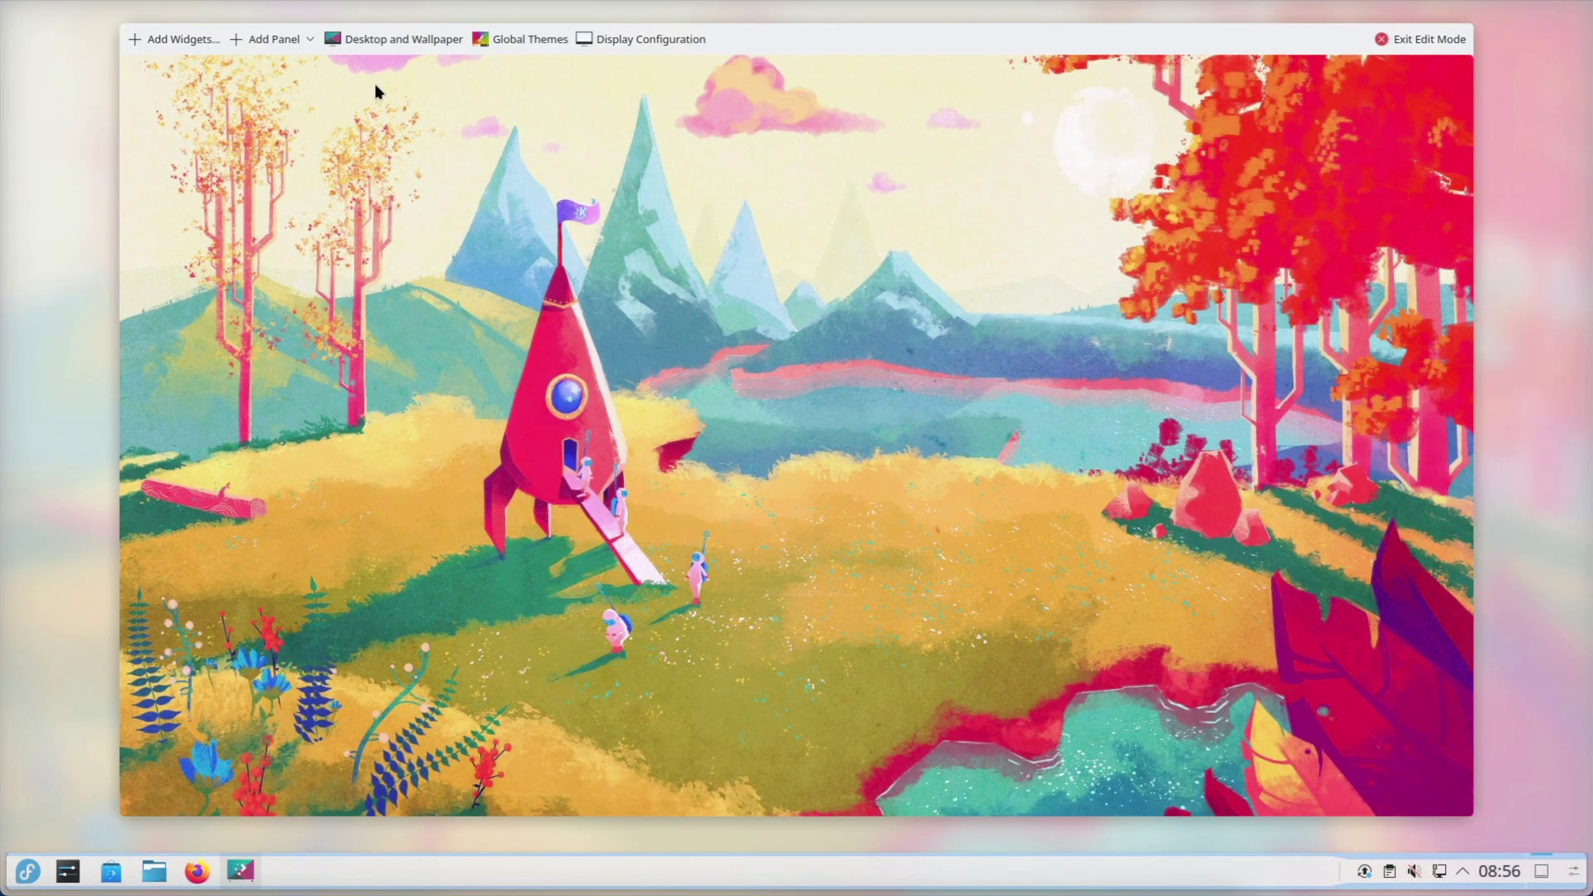
pyautogui.click(175, 37)
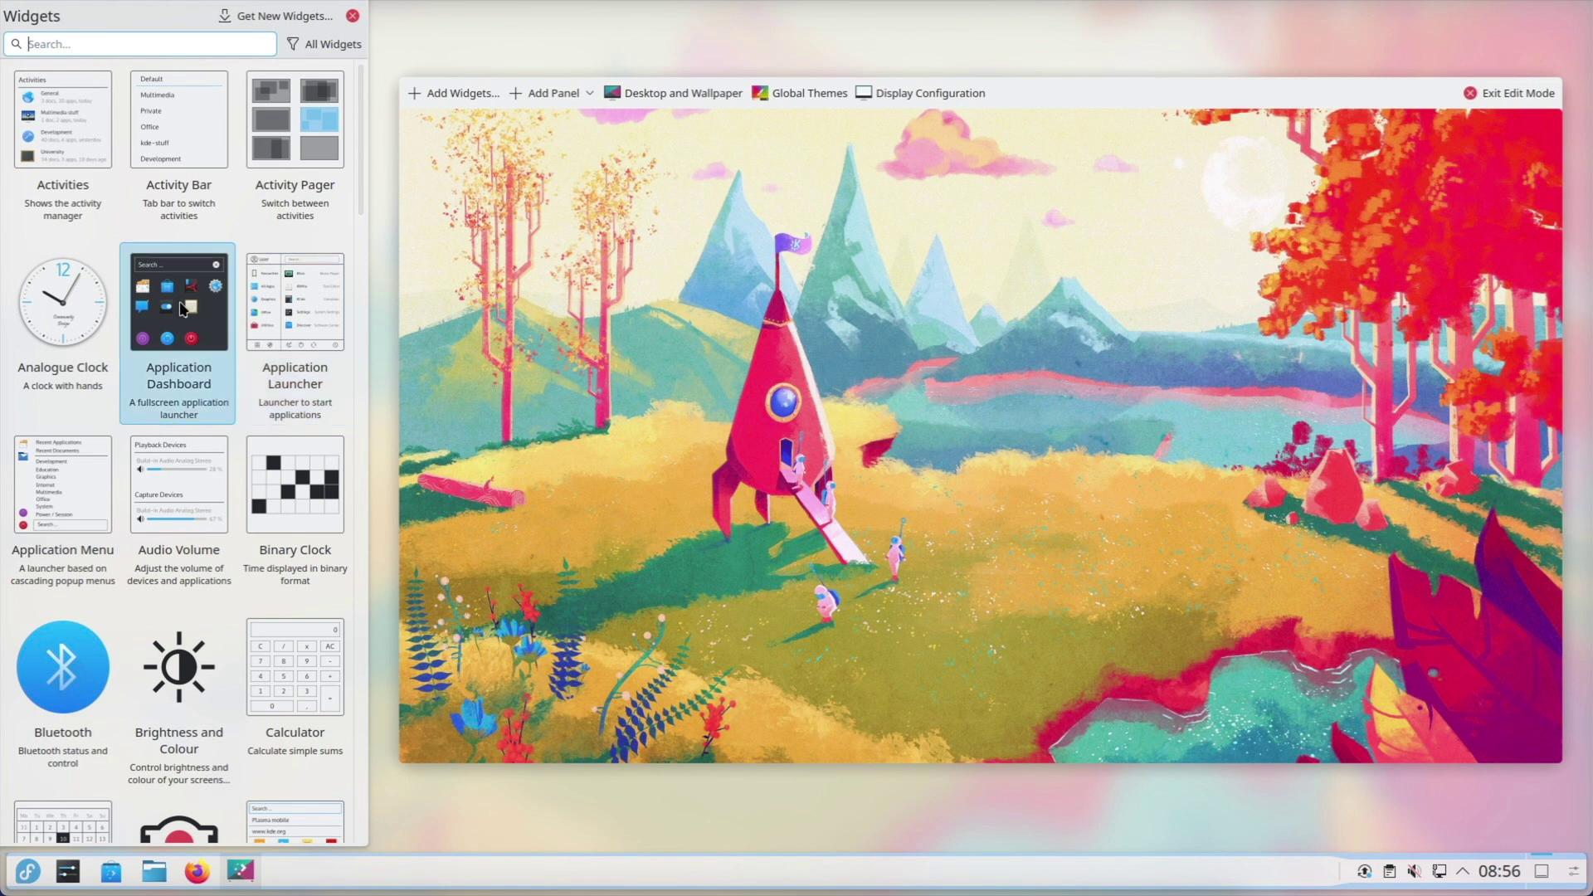
# - Add a Calculator widget to the desktop and scroll through the remaining widgets
pyautogui.scroll(-5, 181, 303)
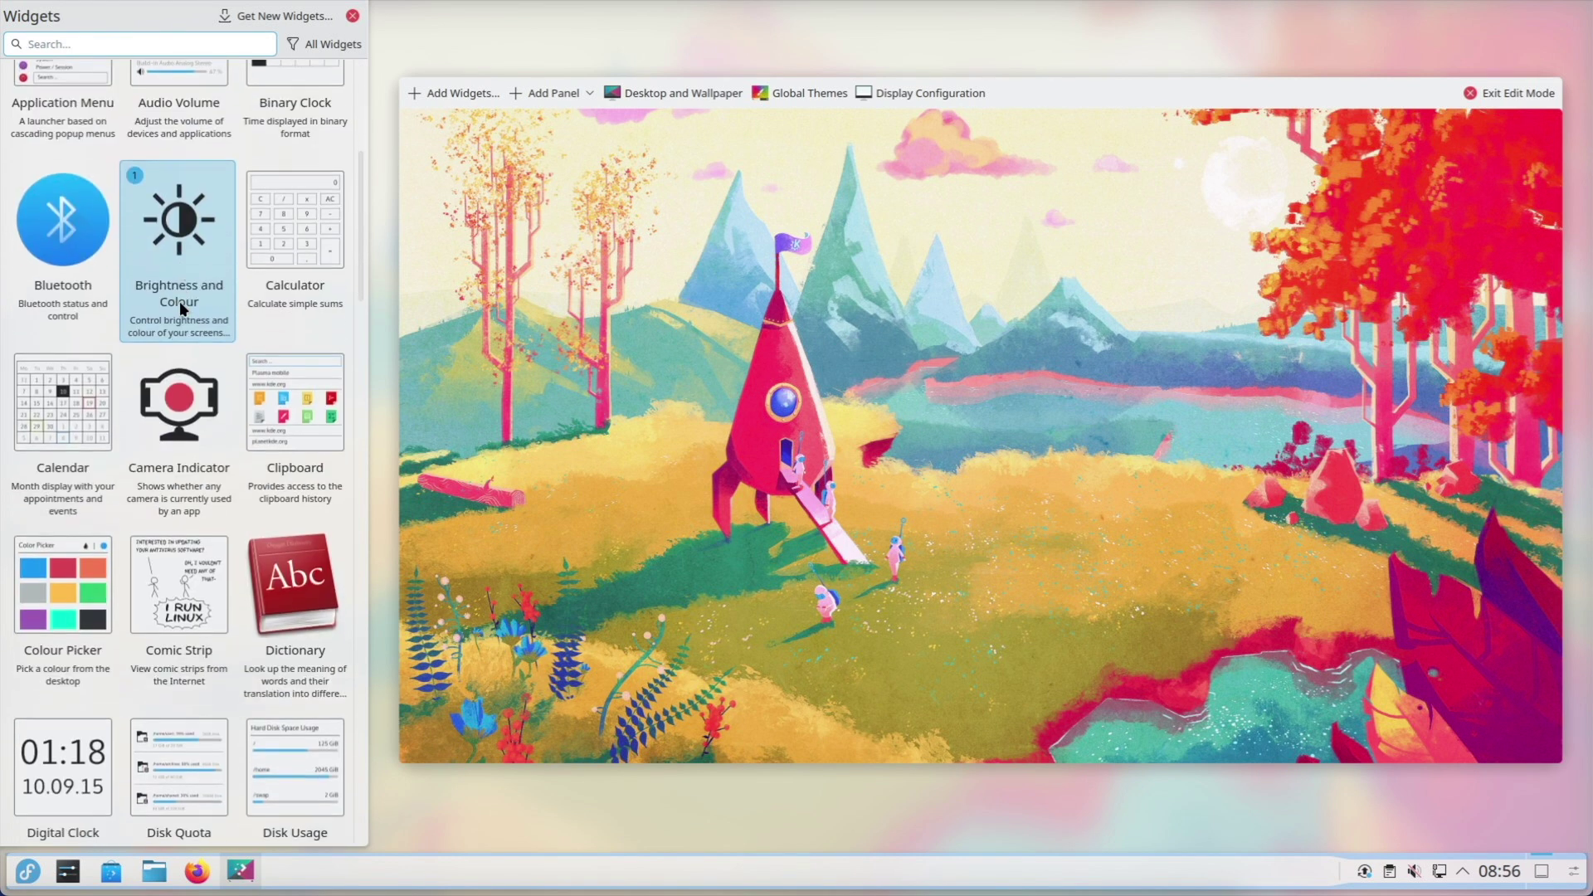
pyautogui.doubleClick(254, 249)
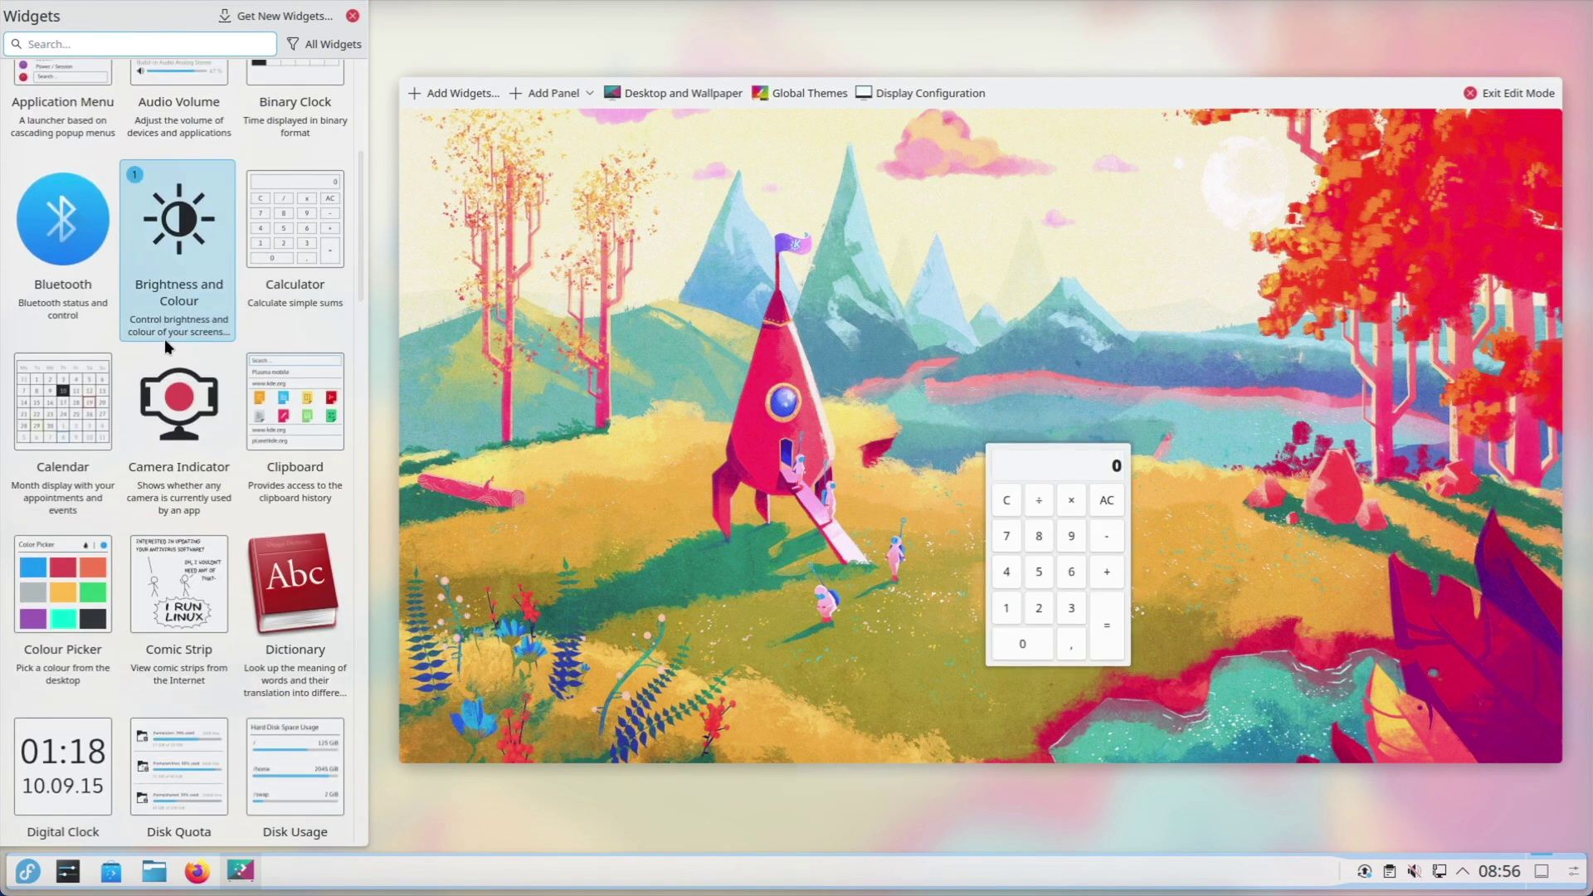
pyautogui.scroll(-5, 164, 338)
pyautogui.scroll(-5, 164, 347)
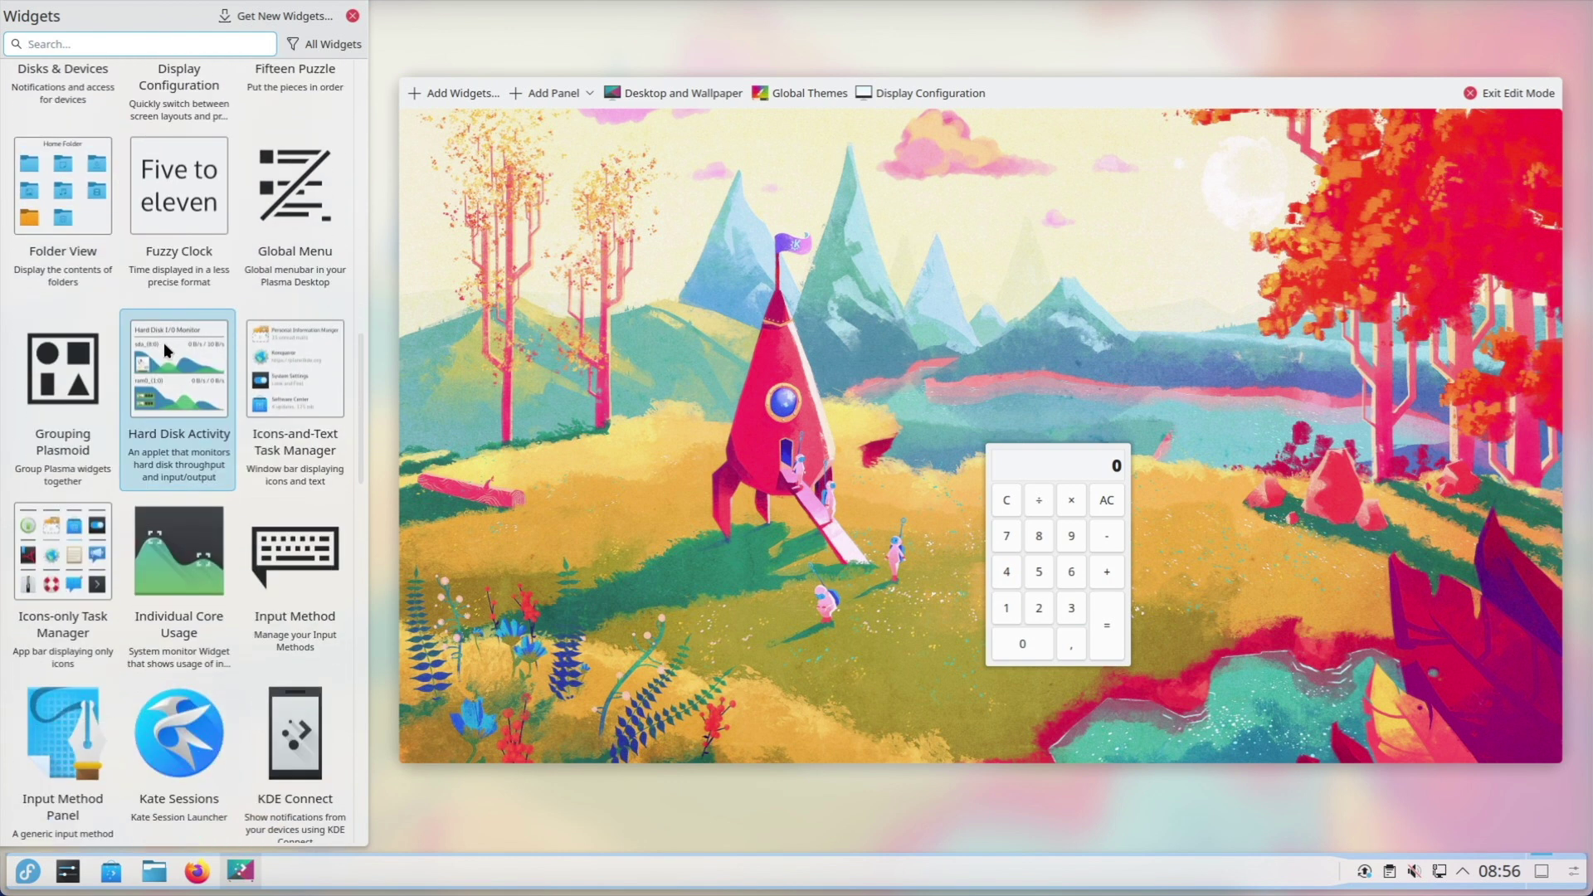
pyautogui.scroll(-7, 164, 347)
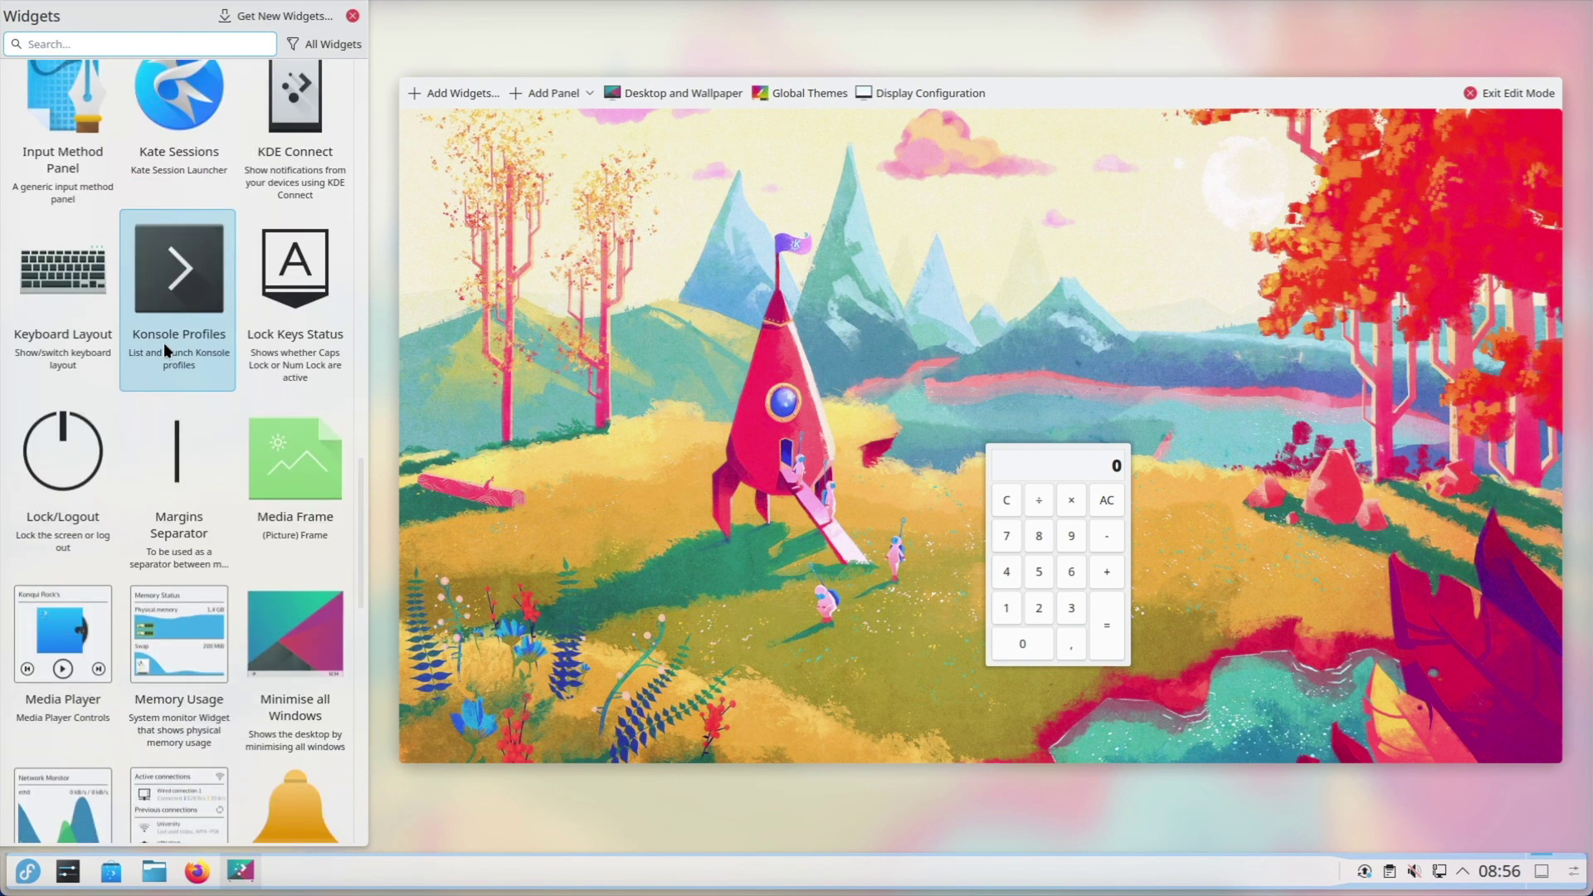
pyautogui.scroll(-9, 164, 347)
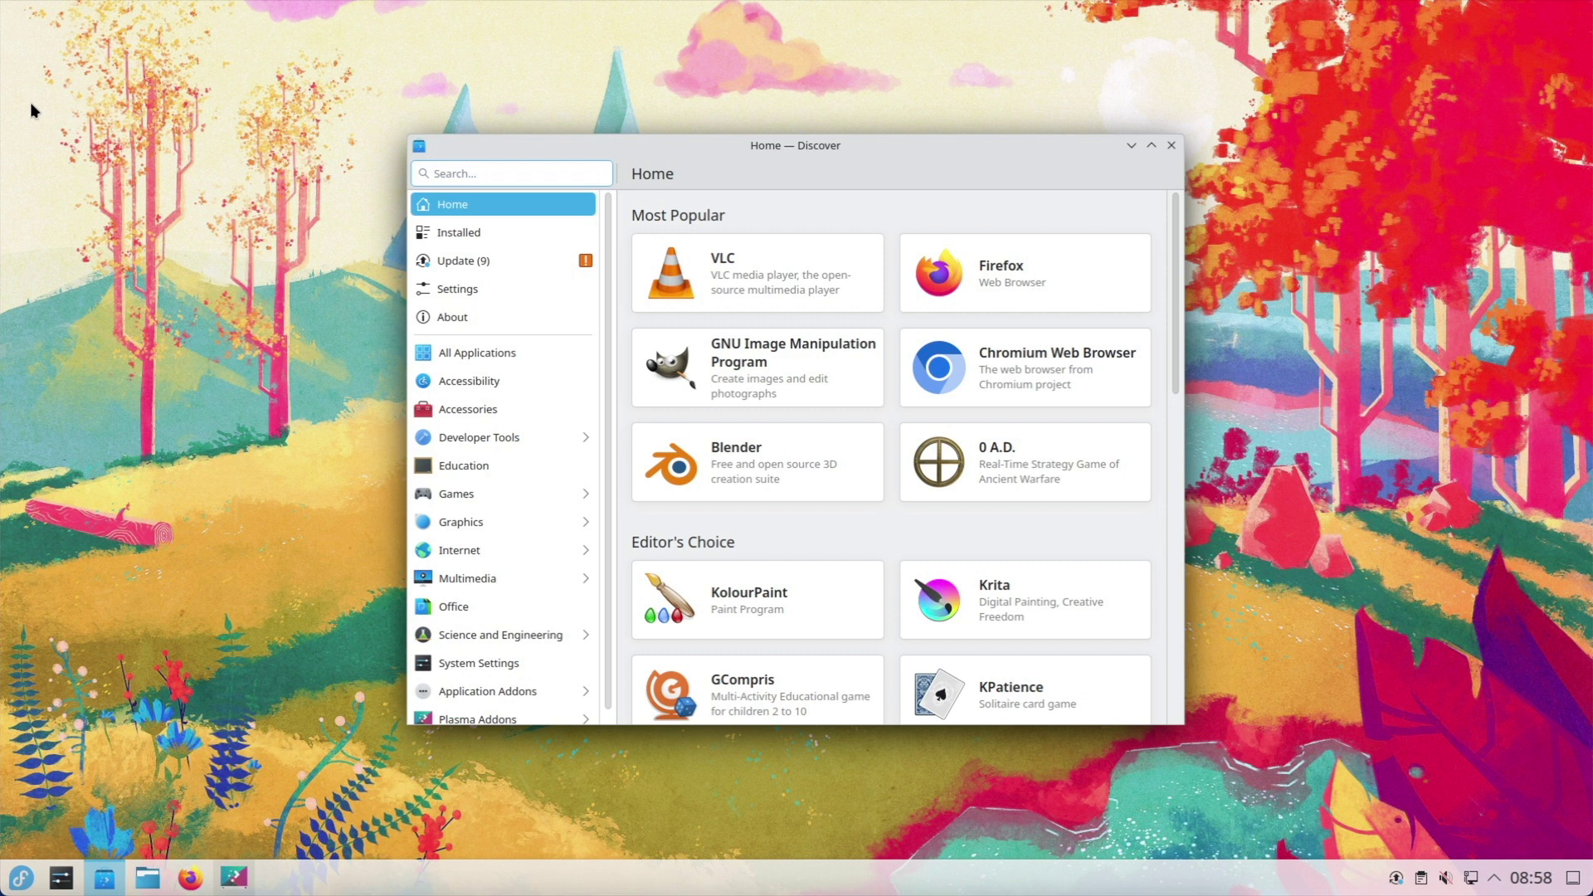
# - Look through Discover's software source settings, then return to the Home page
pyautogui.click(475, 289)
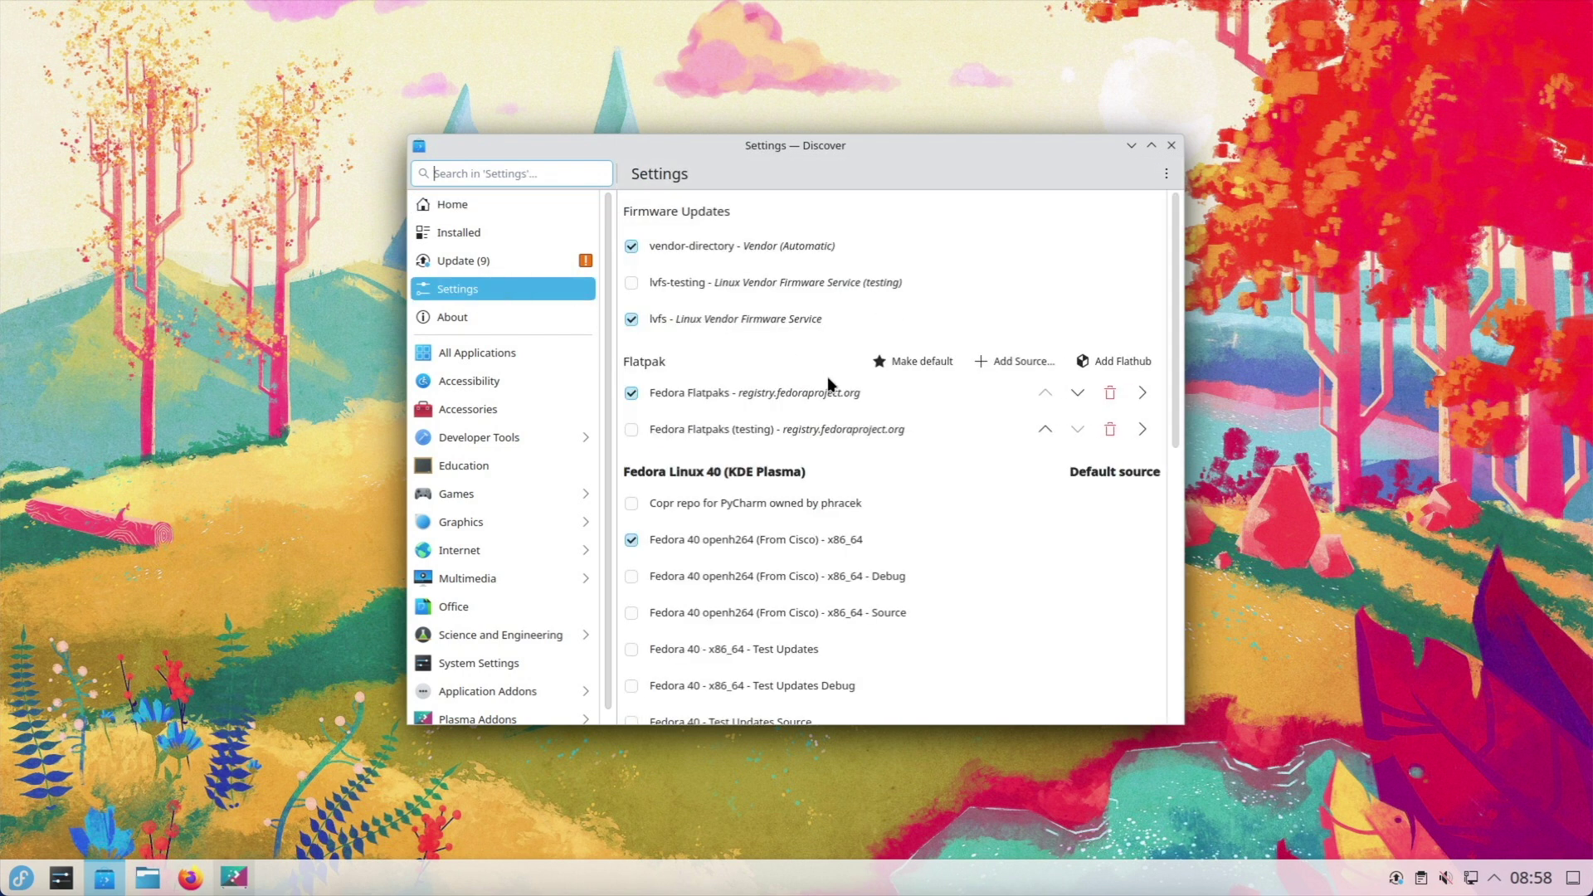
pyautogui.scroll(-2, 828, 380)
pyautogui.scroll(-10, 828, 380)
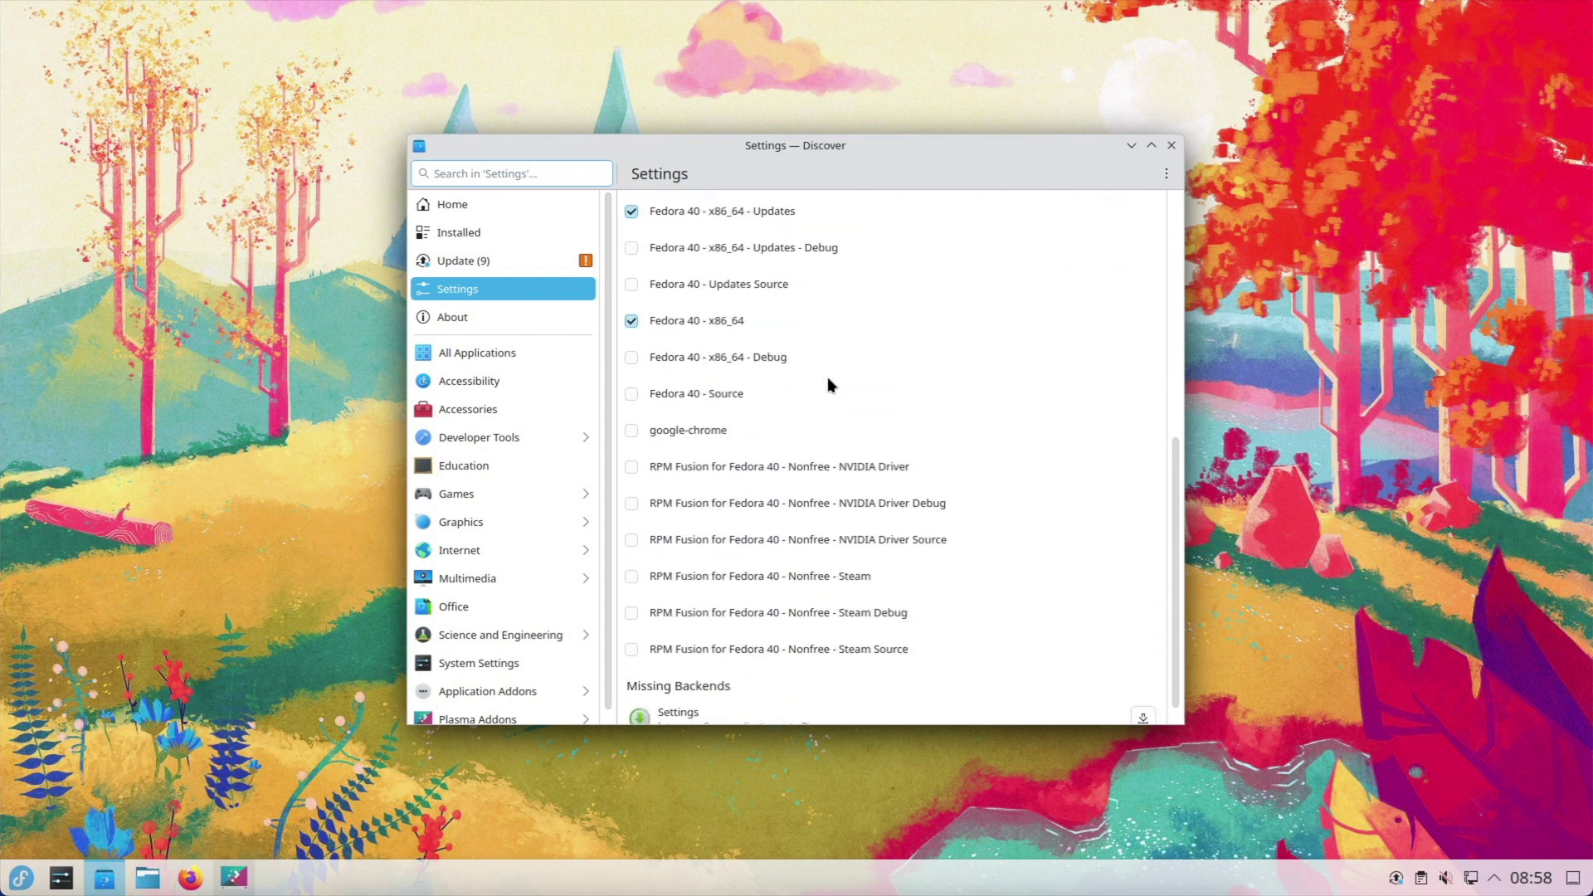
pyautogui.scroll(-1, 832, 377)
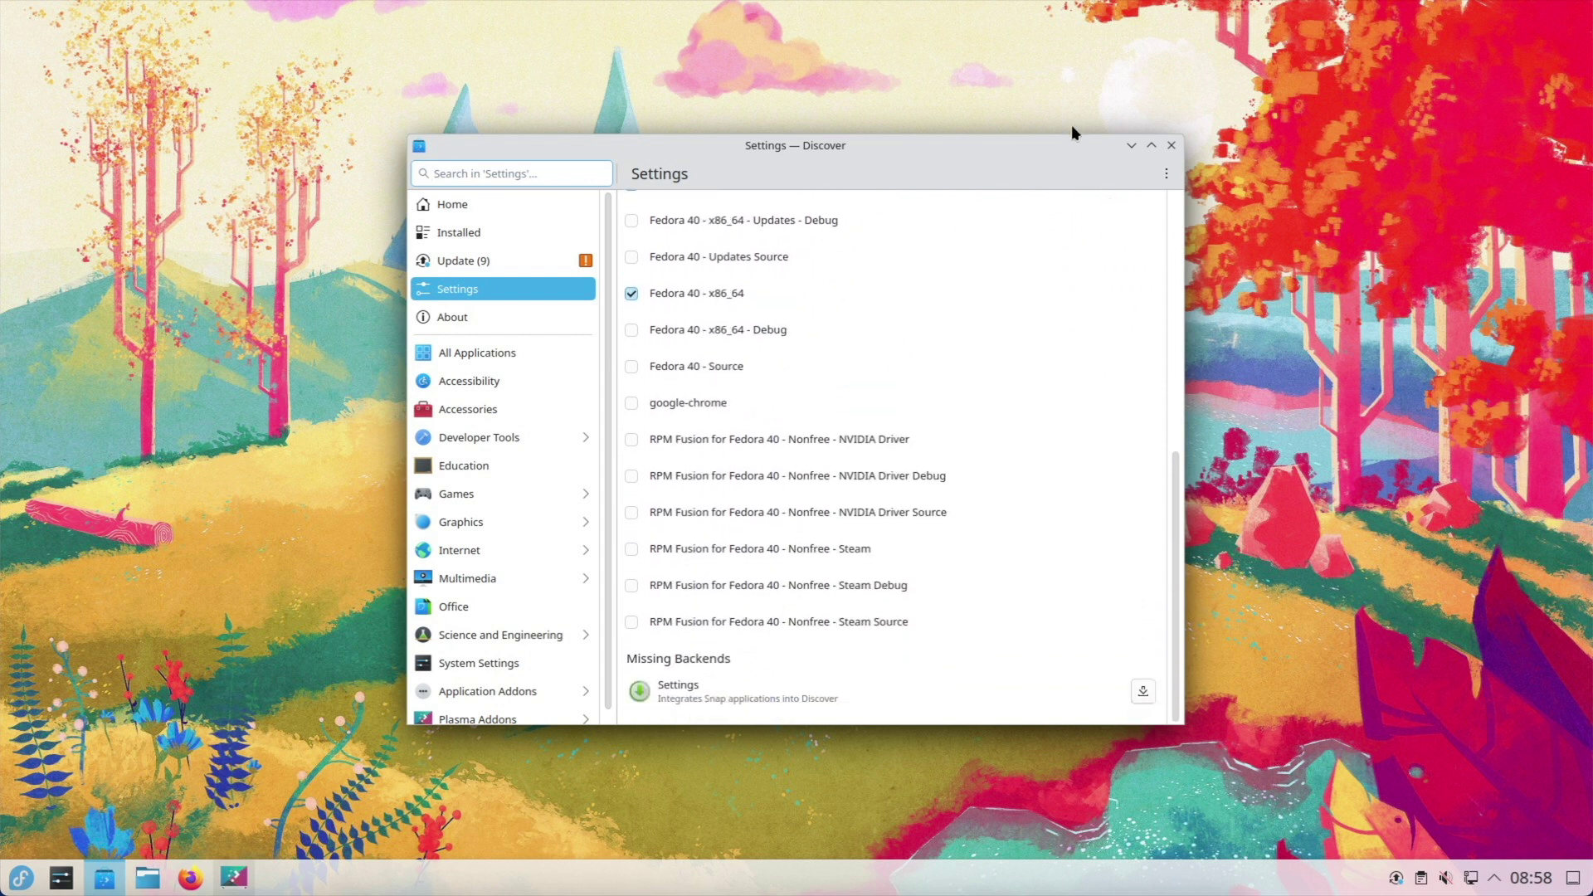
pyautogui.click(488, 214)
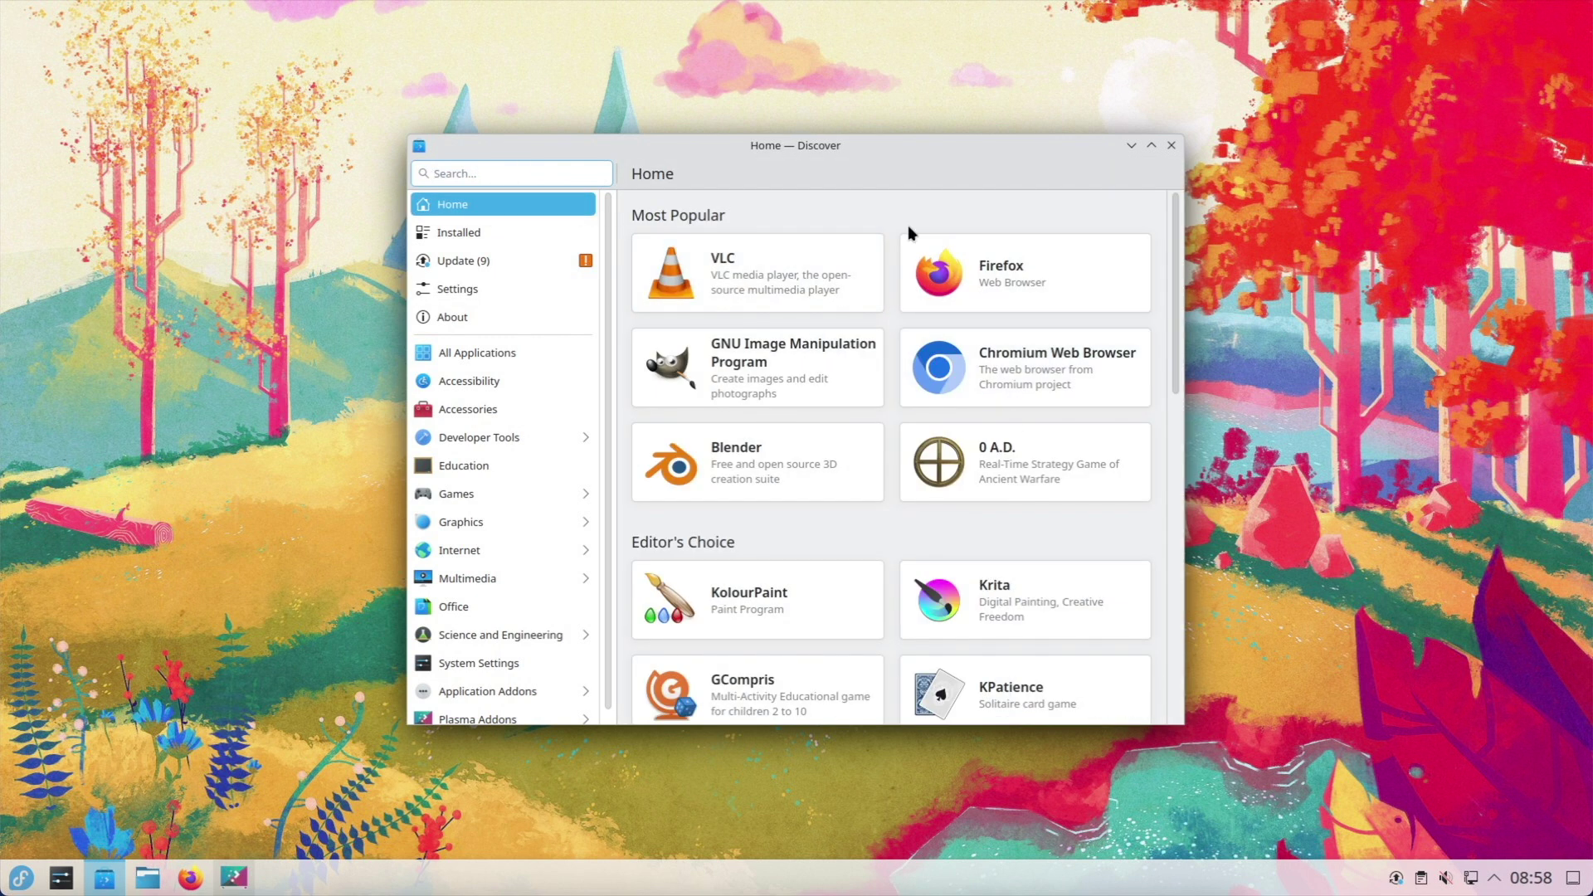
# - Browse Discover's Developer Tools, Games and Graphics categories
pyautogui.click(491, 428)
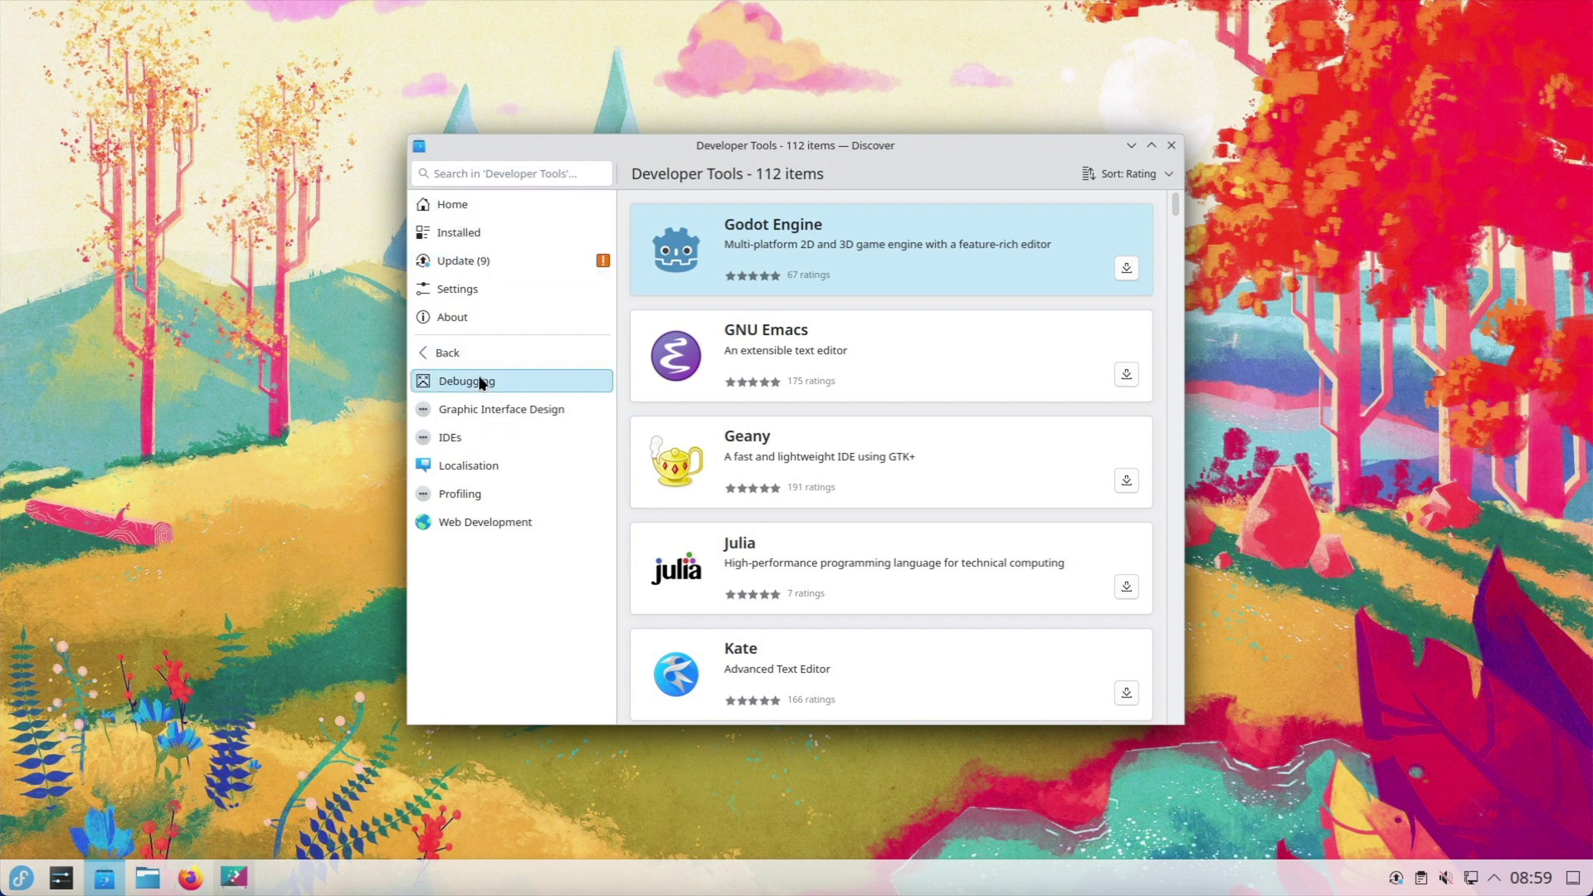
pyautogui.click(483, 352)
pyautogui.click(487, 494)
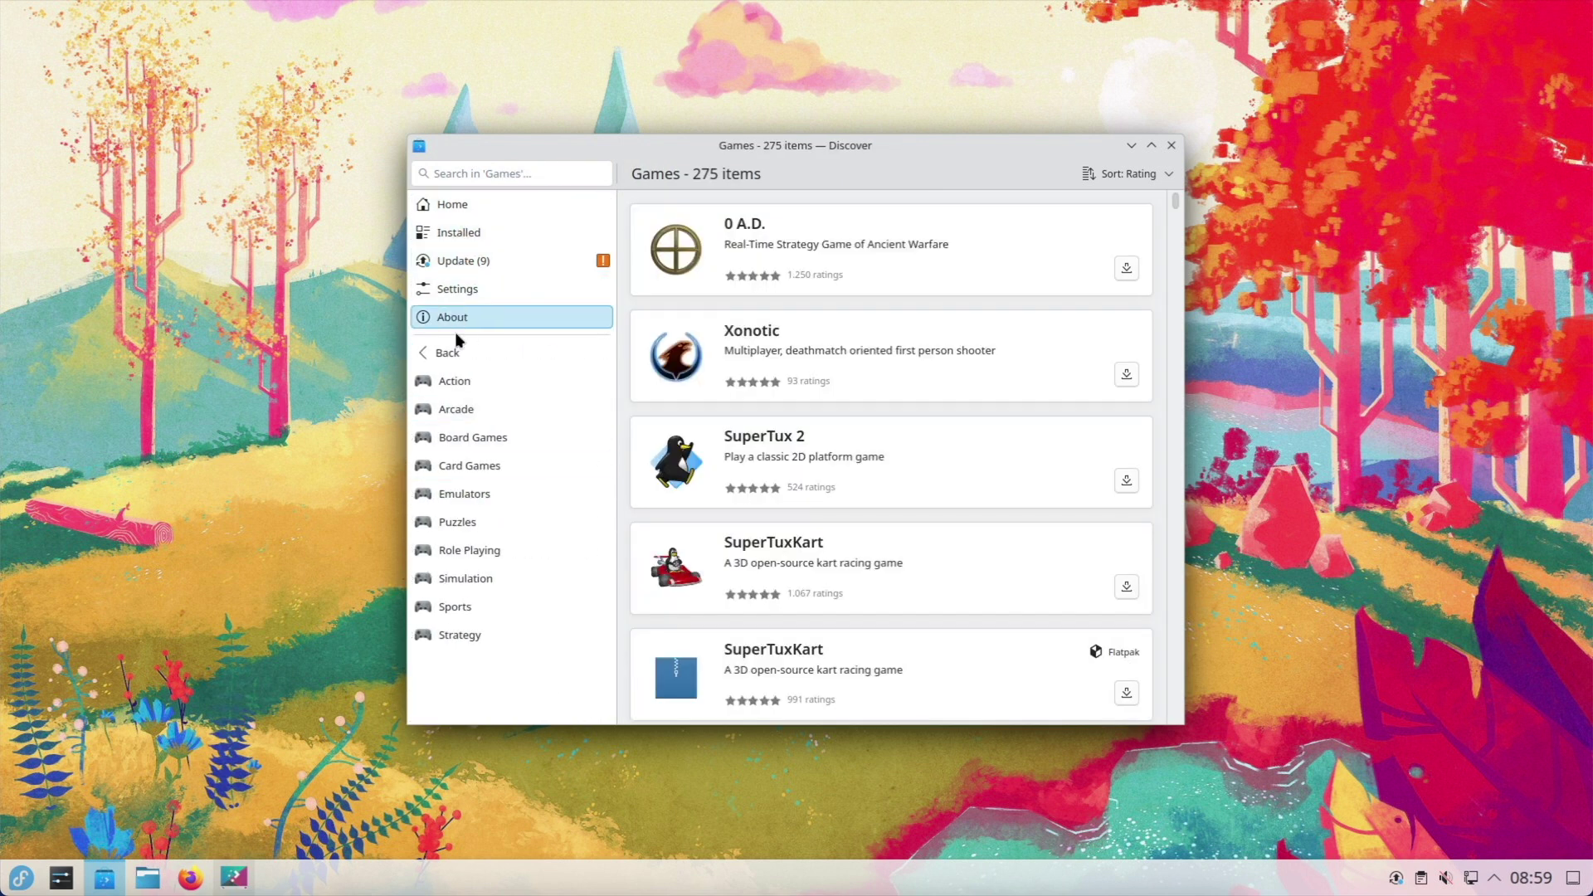
pyautogui.click(455, 355)
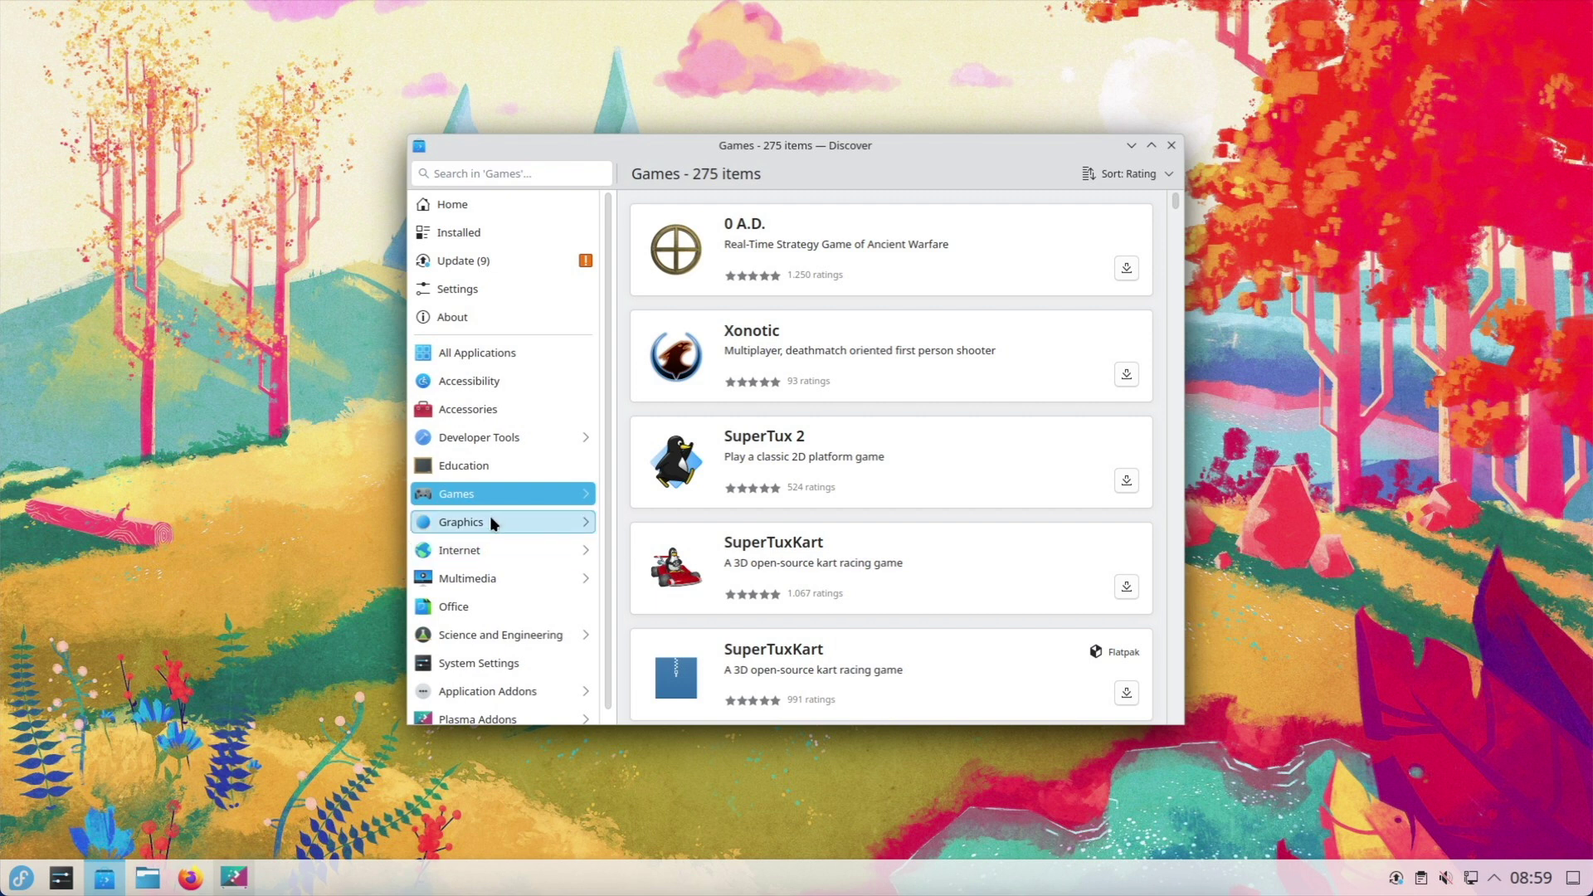
pyautogui.click(491, 521)
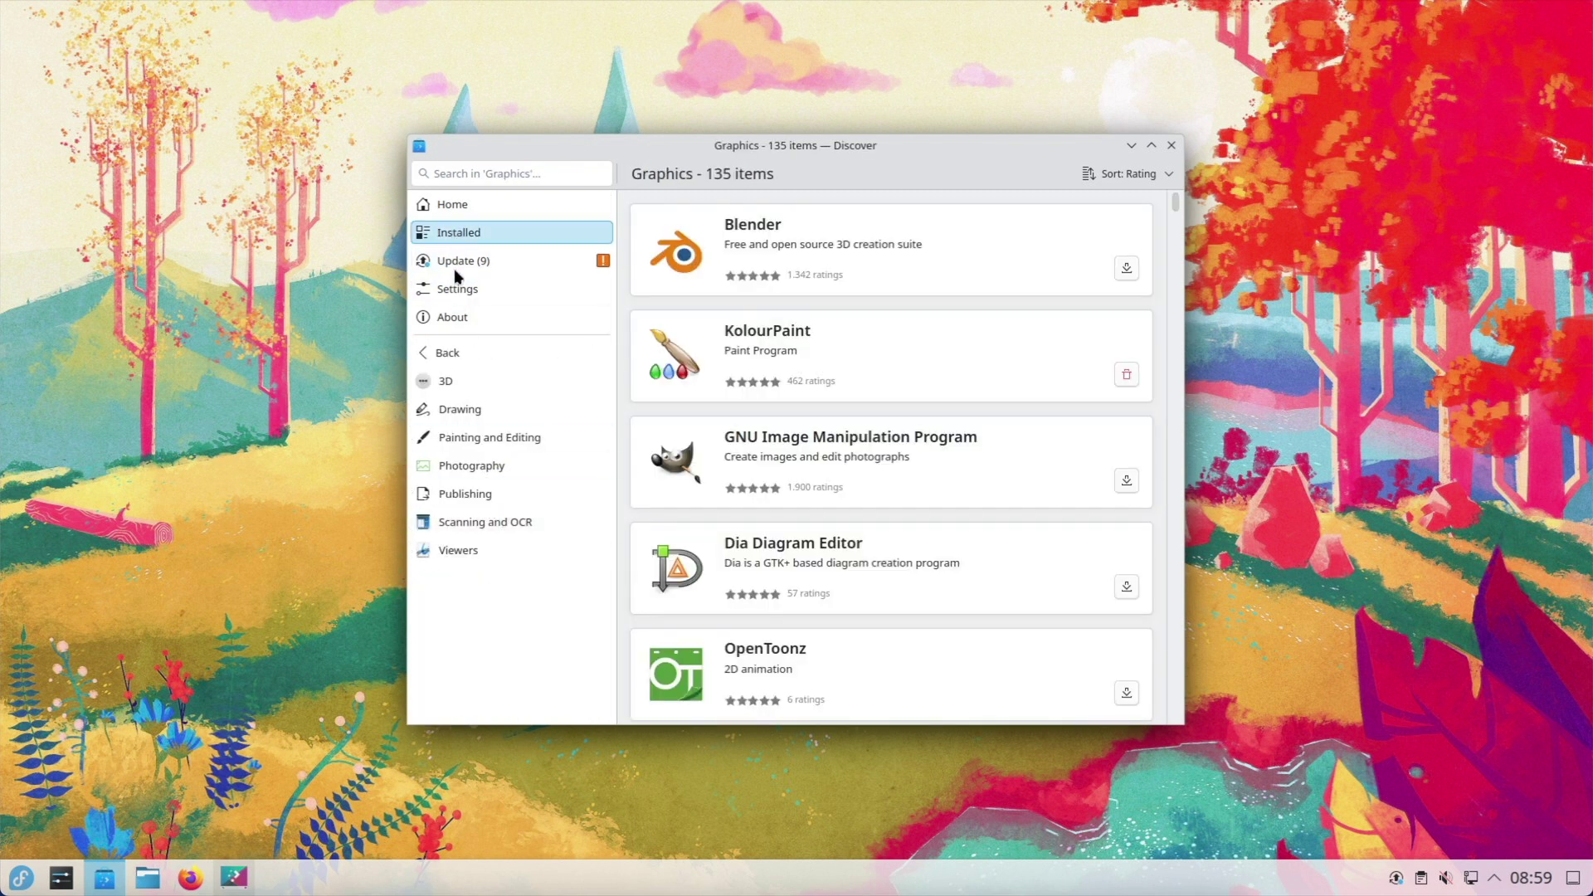
pyautogui.click(463, 355)
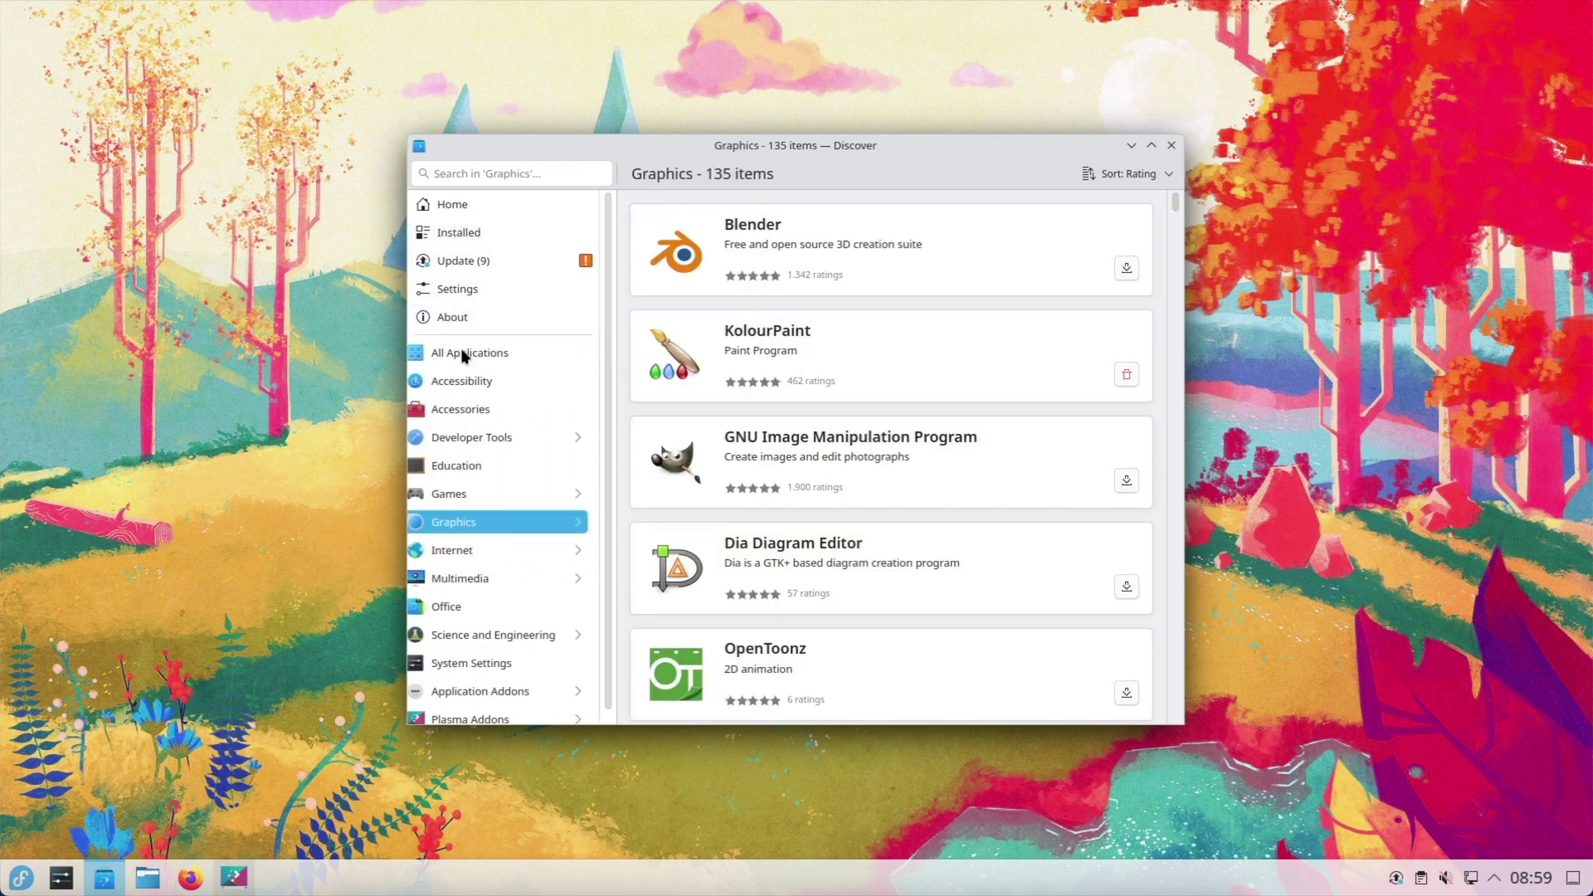
# - Browse the Internet, Multimedia and Office categories, then go back to Discover's Home page
pyautogui.click(481, 551)
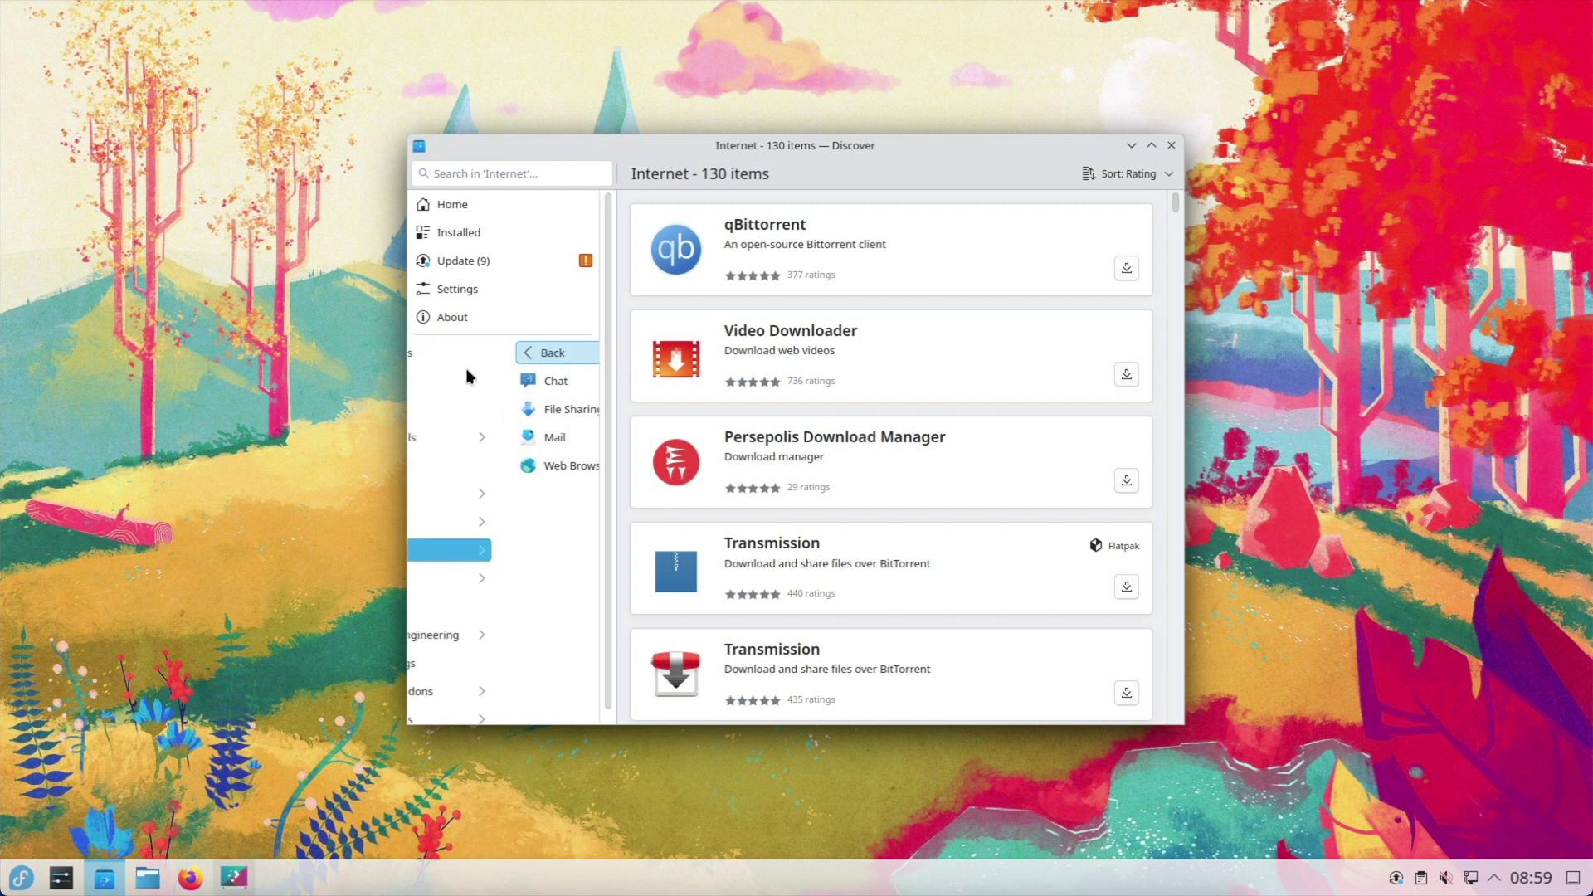
pyautogui.click(469, 588)
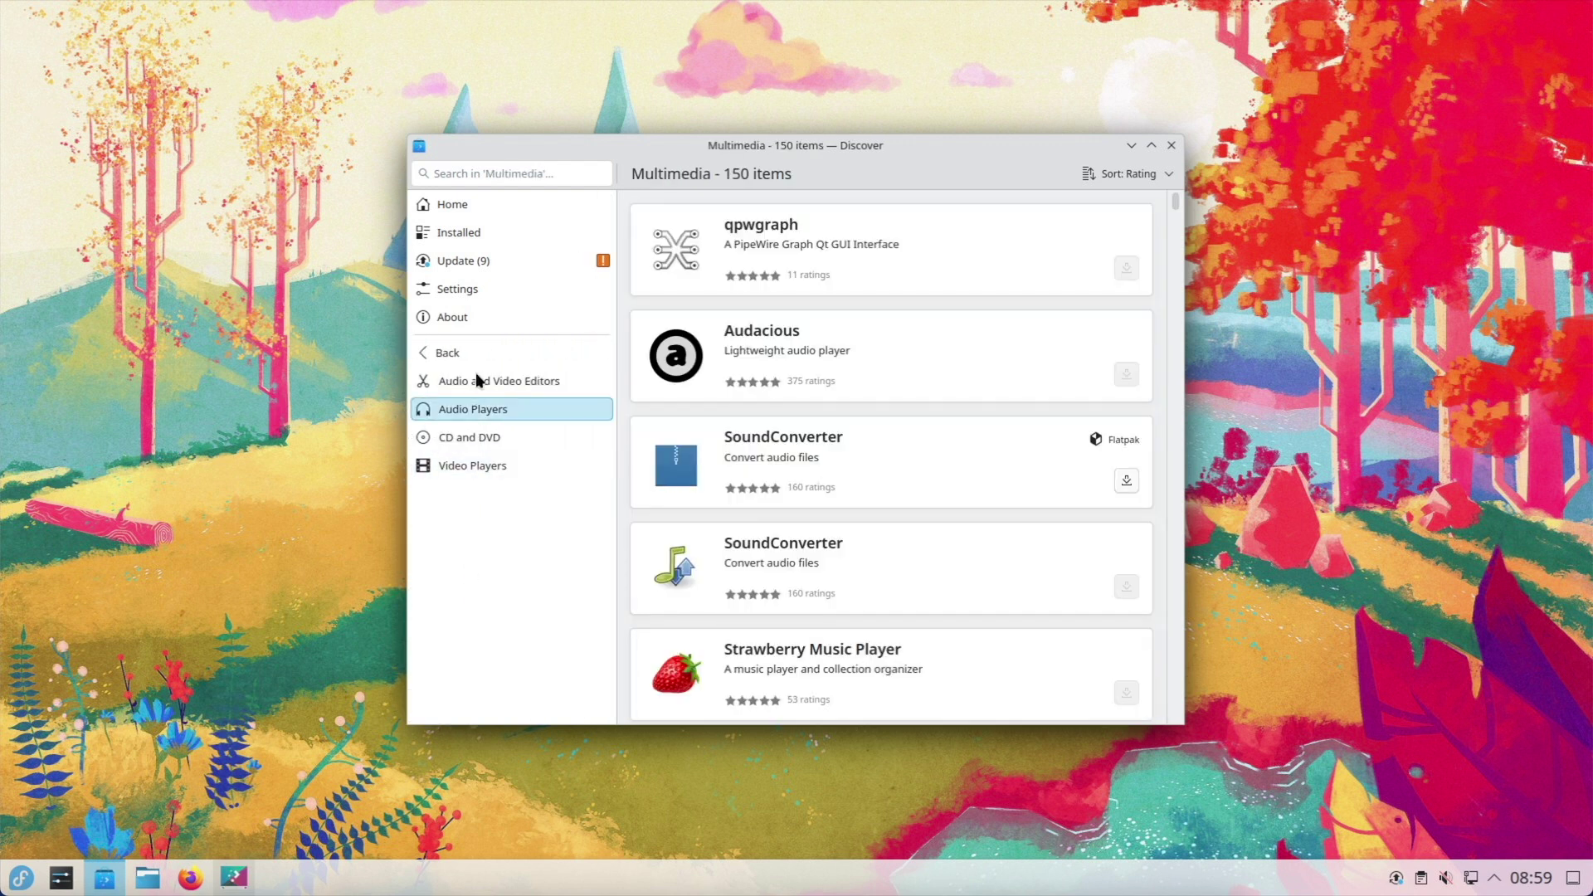
pyautogui.click(469, 614)
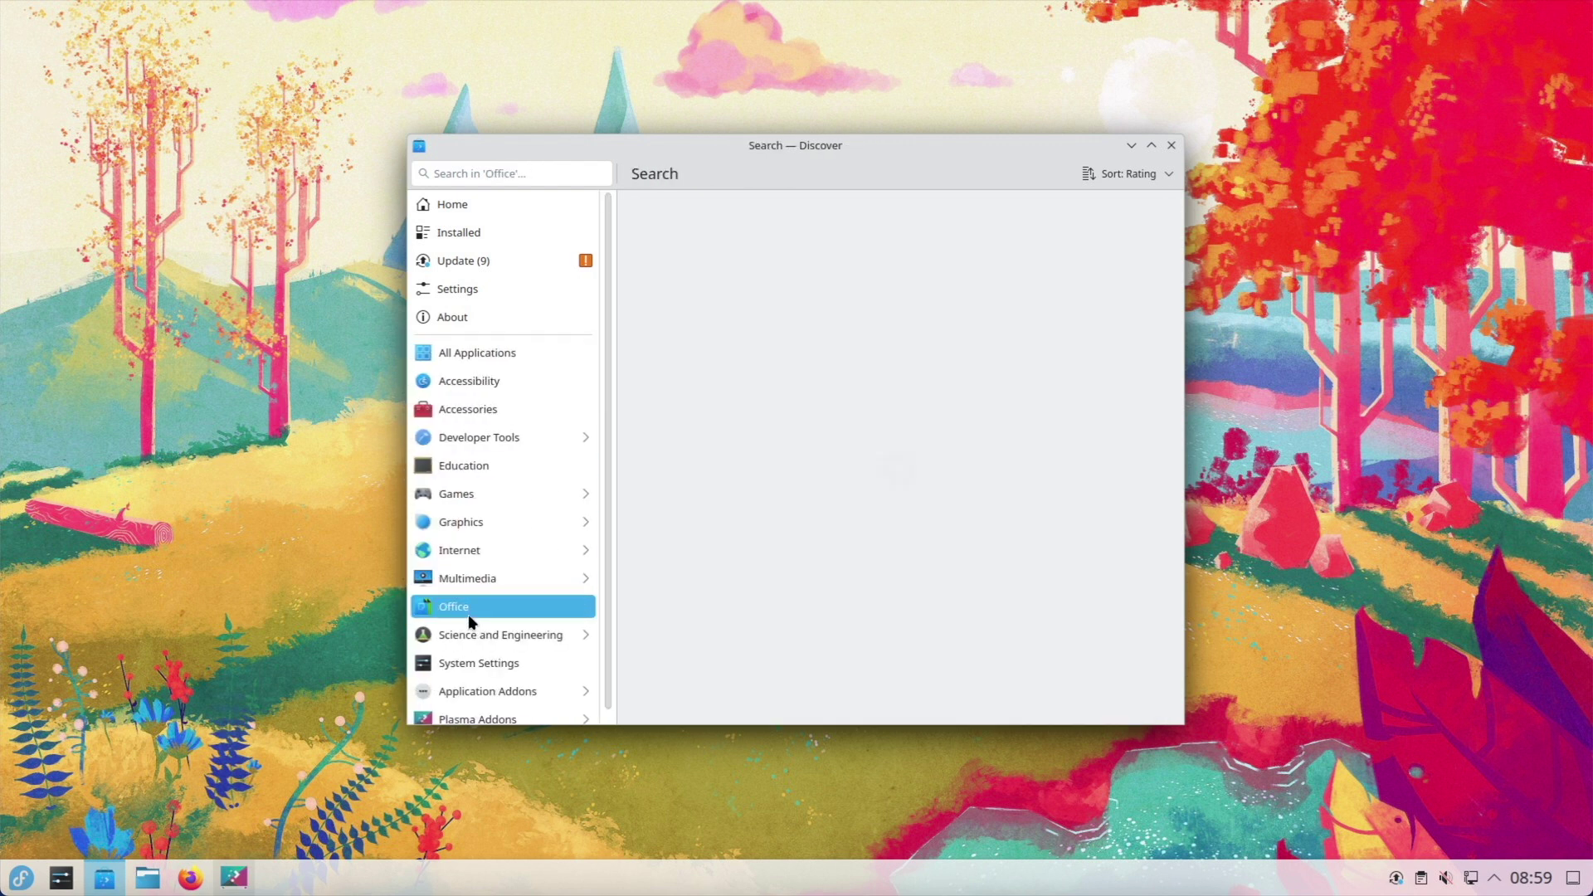
pyautogui.click(452, 205)
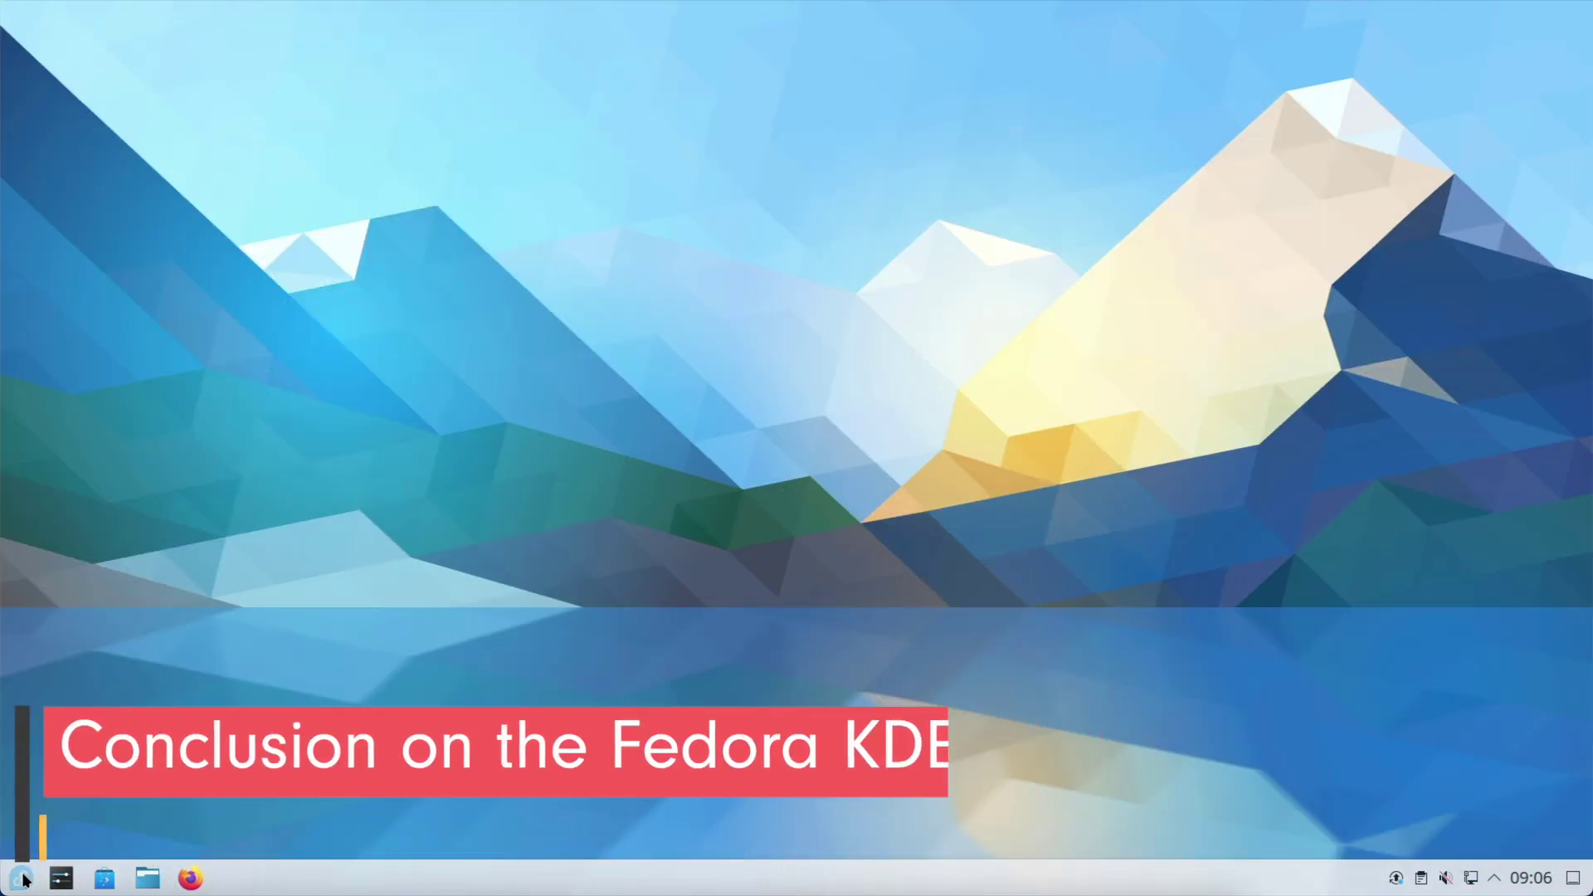
# - Open the Kickoff launcher and scroll through the All Applications list
pyautogui.press('super')
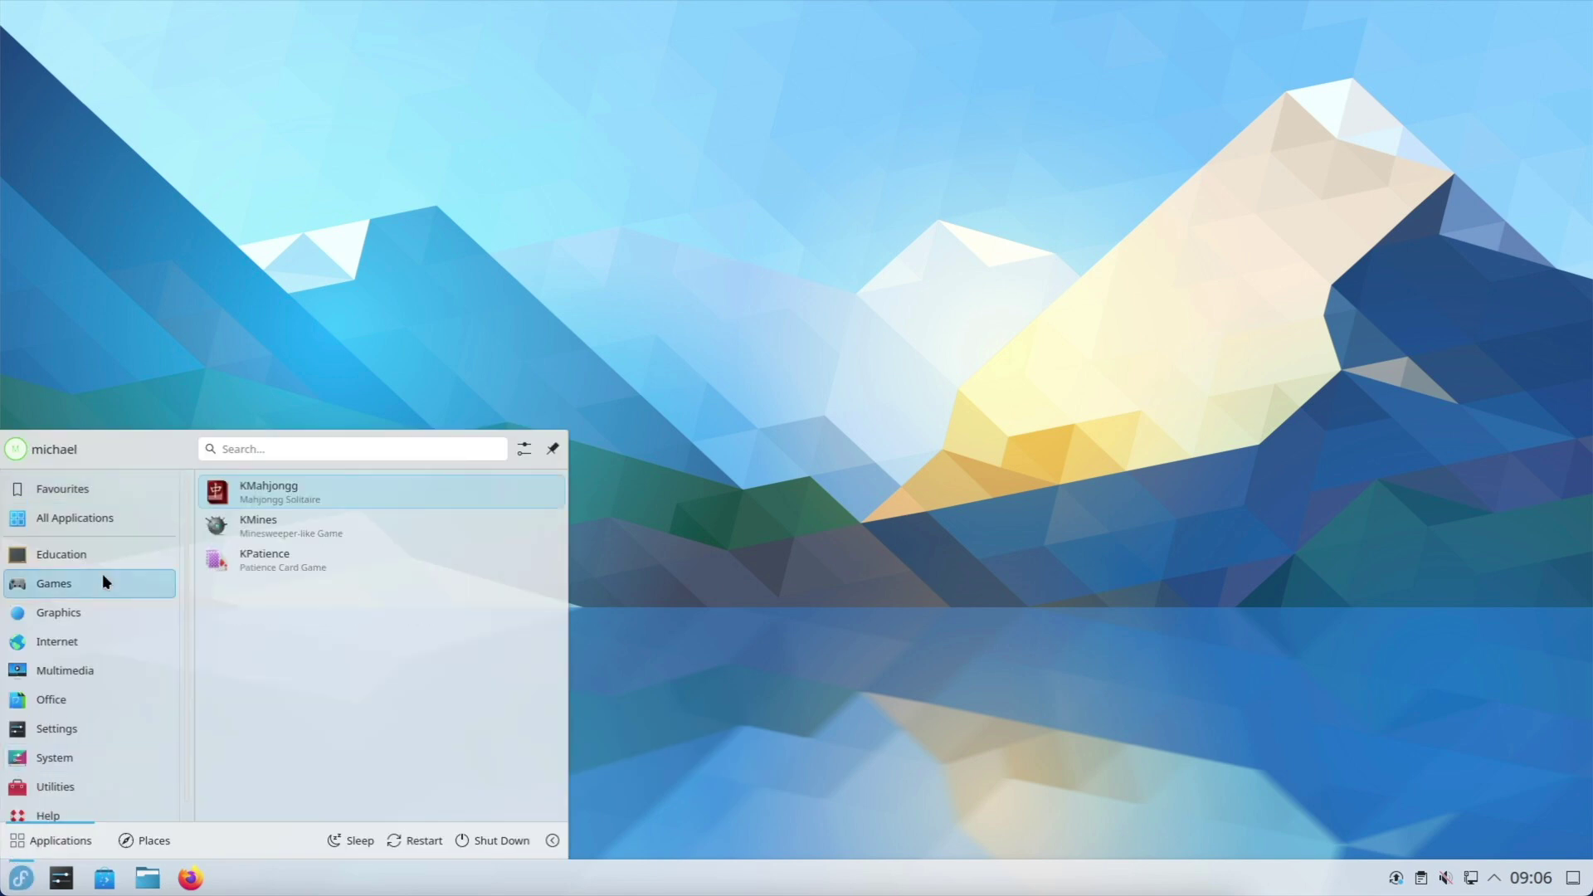
pyautogui.moveTo(92, 527)
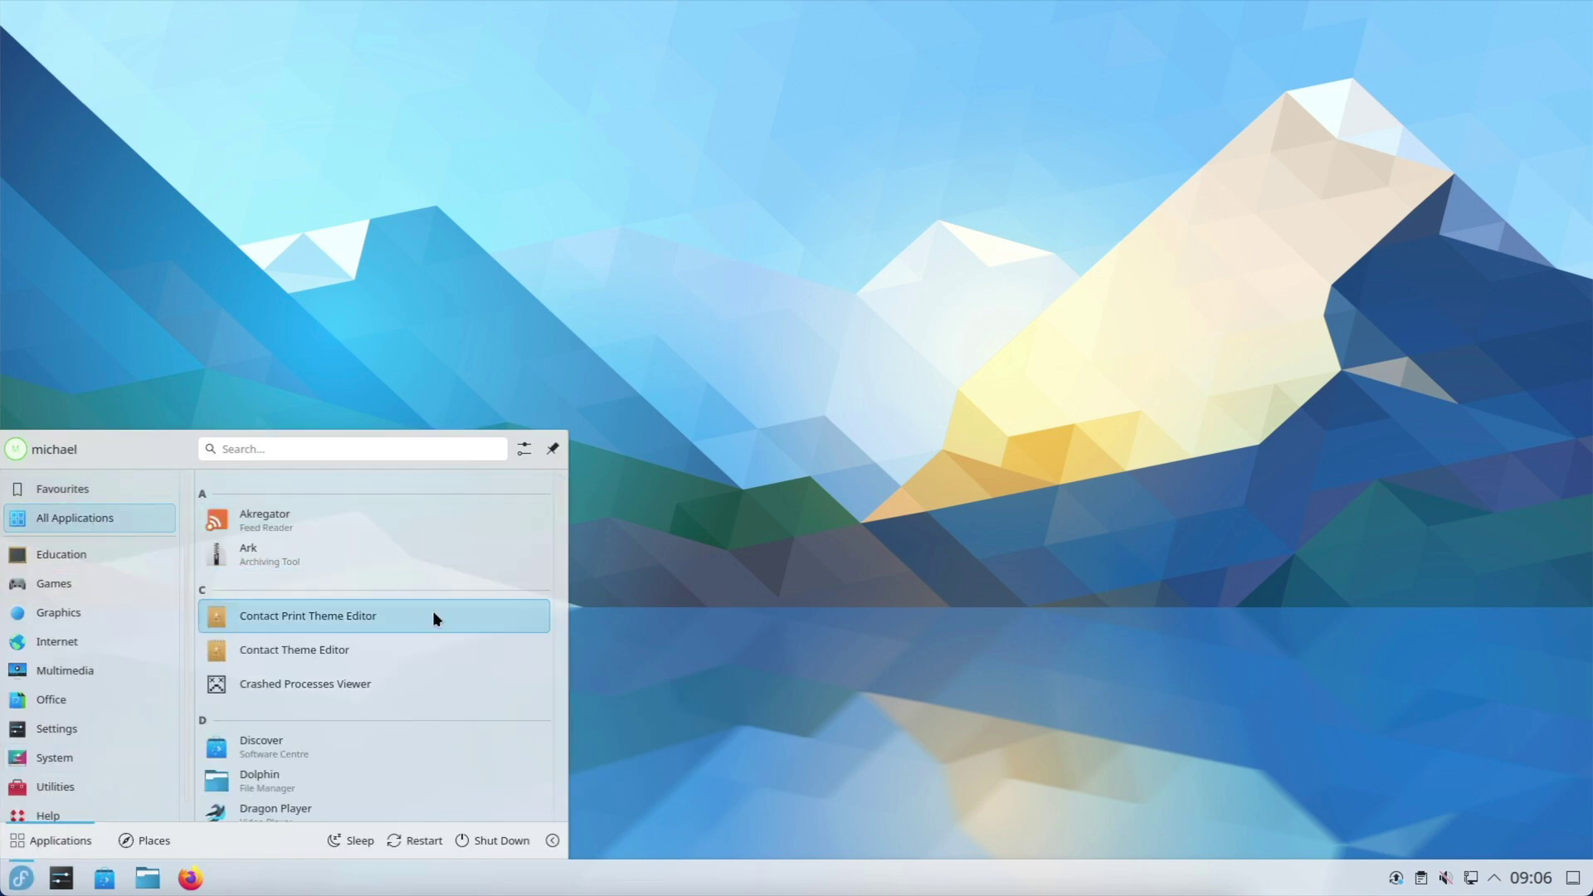
pyautogui.scroll(-3, 433, 616)
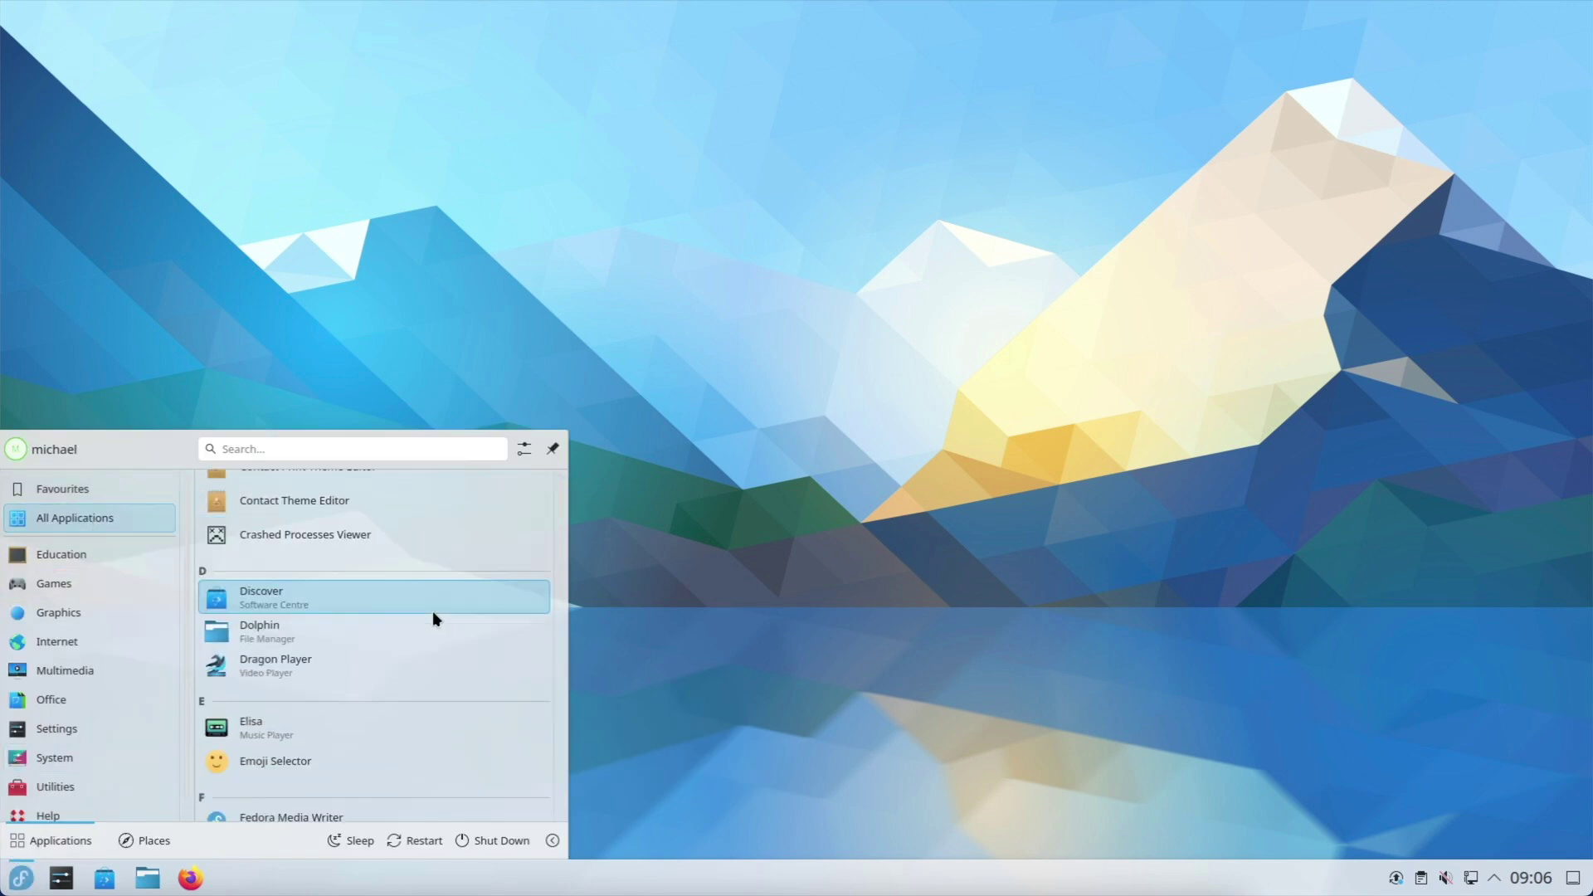
pyautogui.scroll(-5, 432, 614)
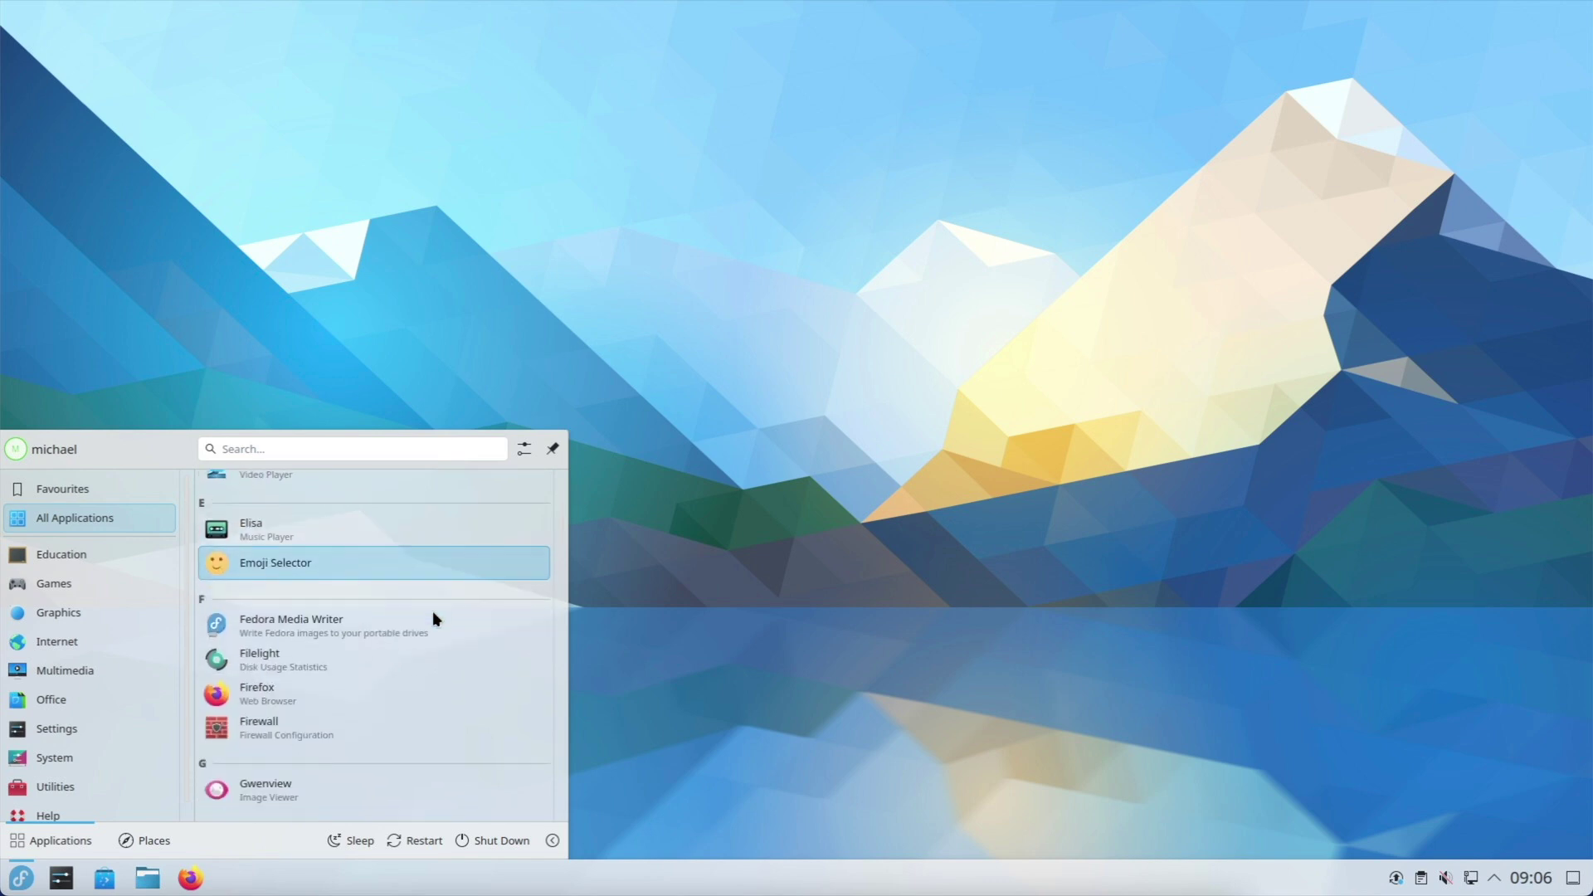
pyautogui.scroll(-4, 433, 616)
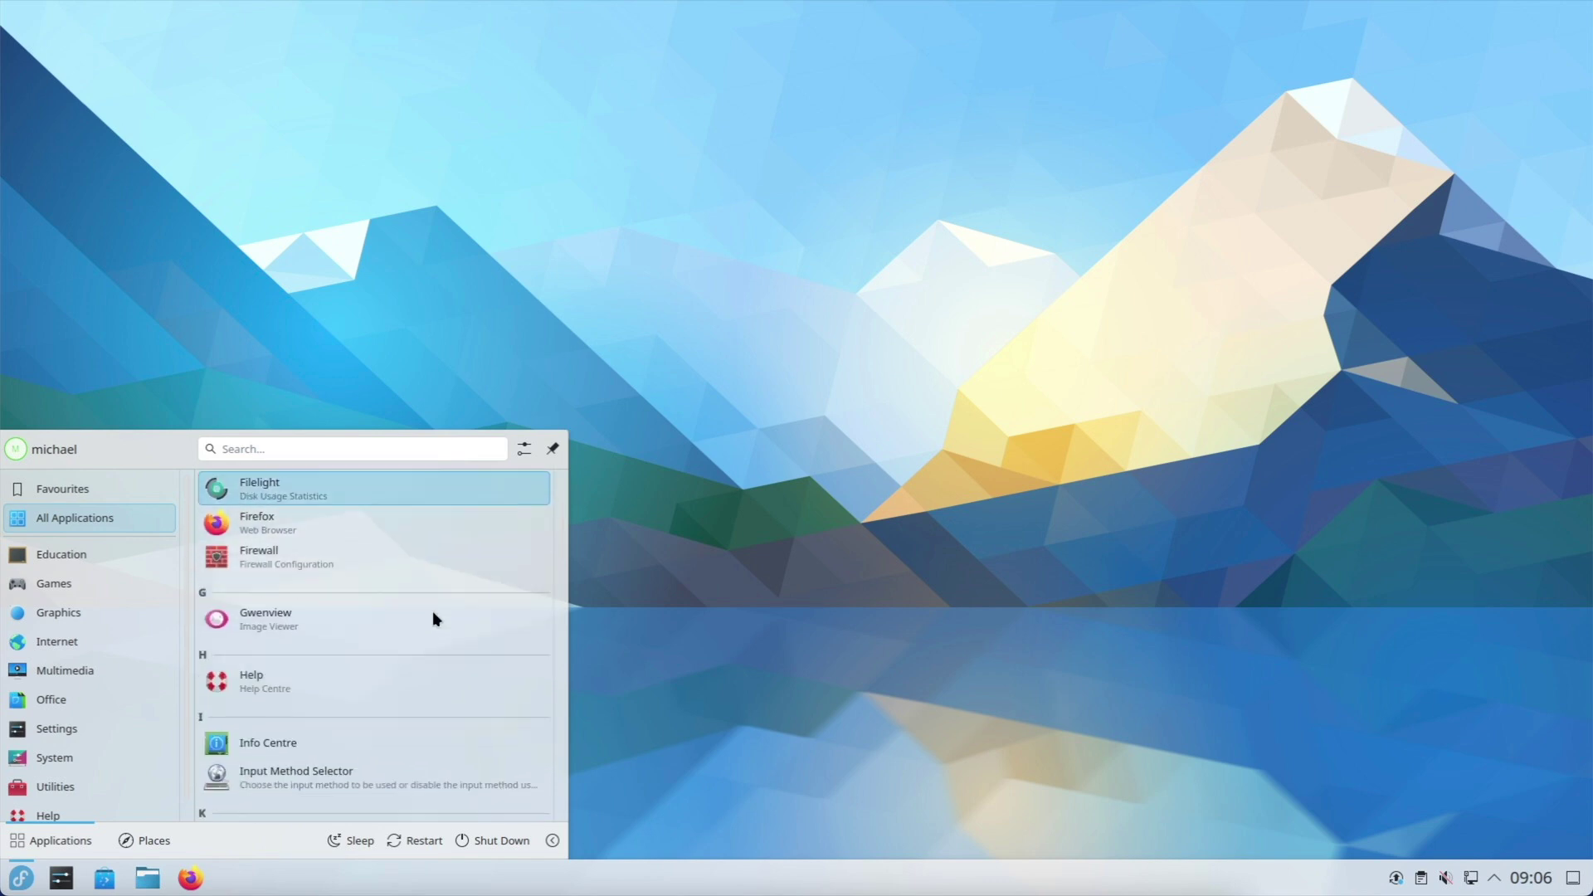
pyautogui.scroll(-5, 433, 618)
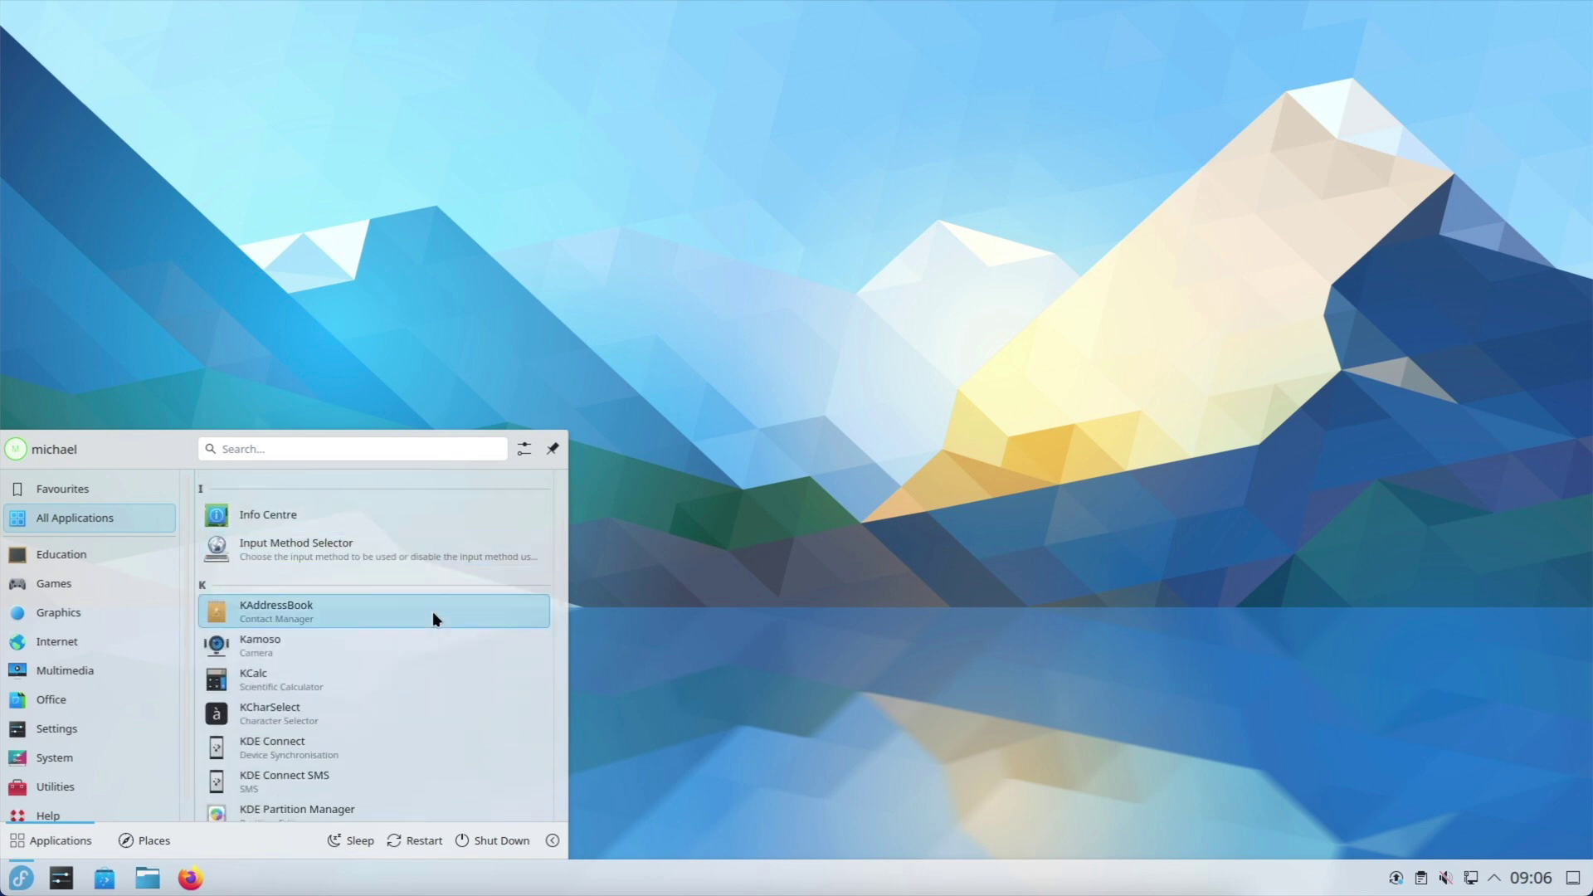
pyautogui.scroll(-7, 433, 618)
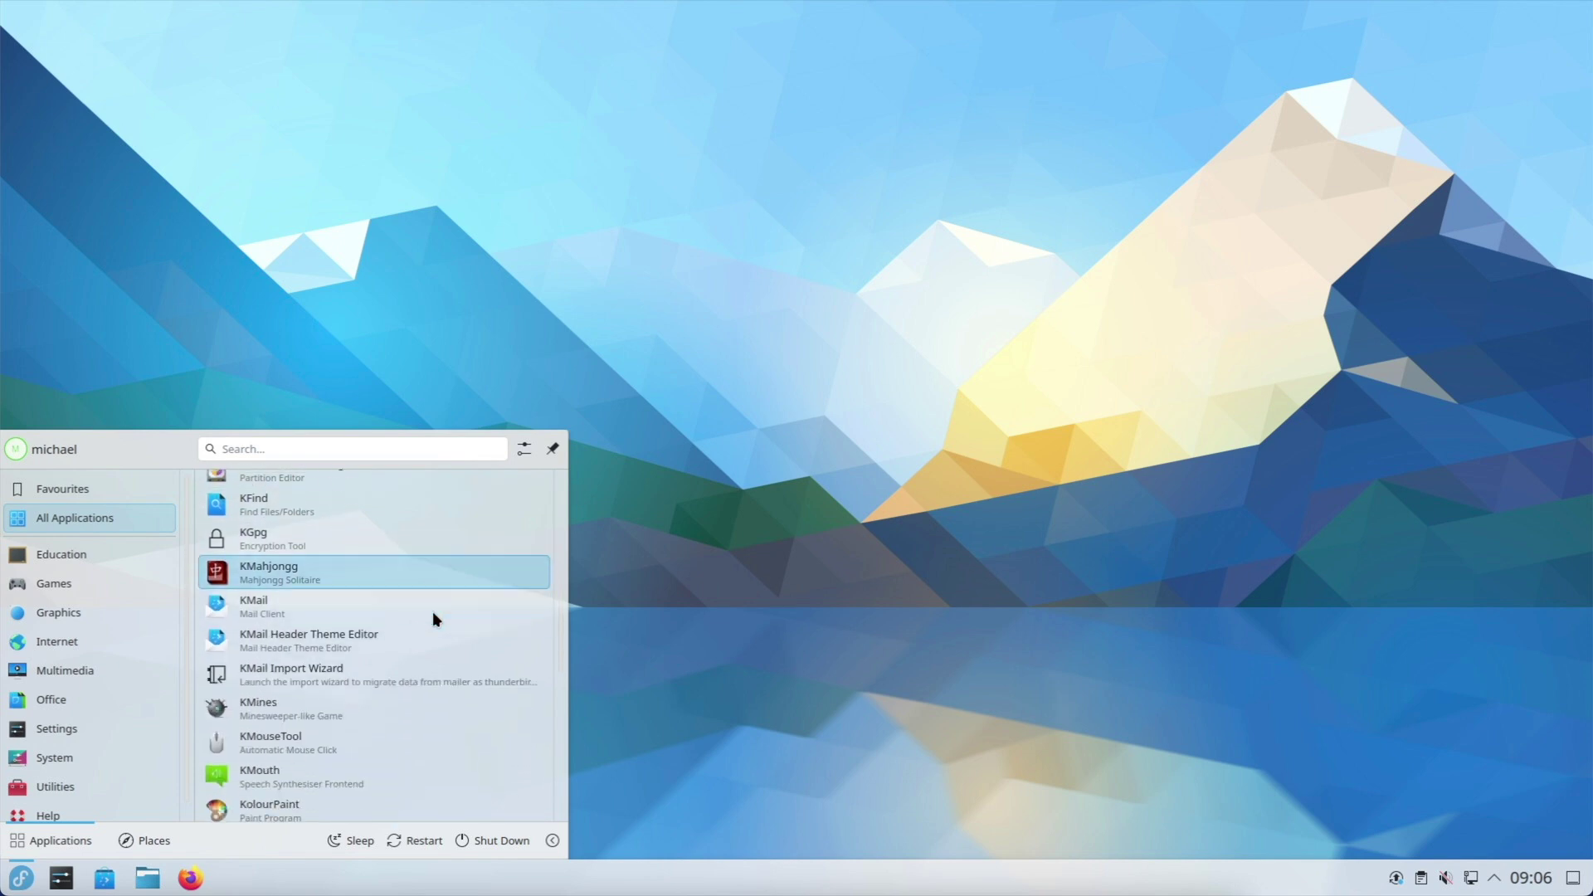
pyautogui.scroll(-5, 433, 618)
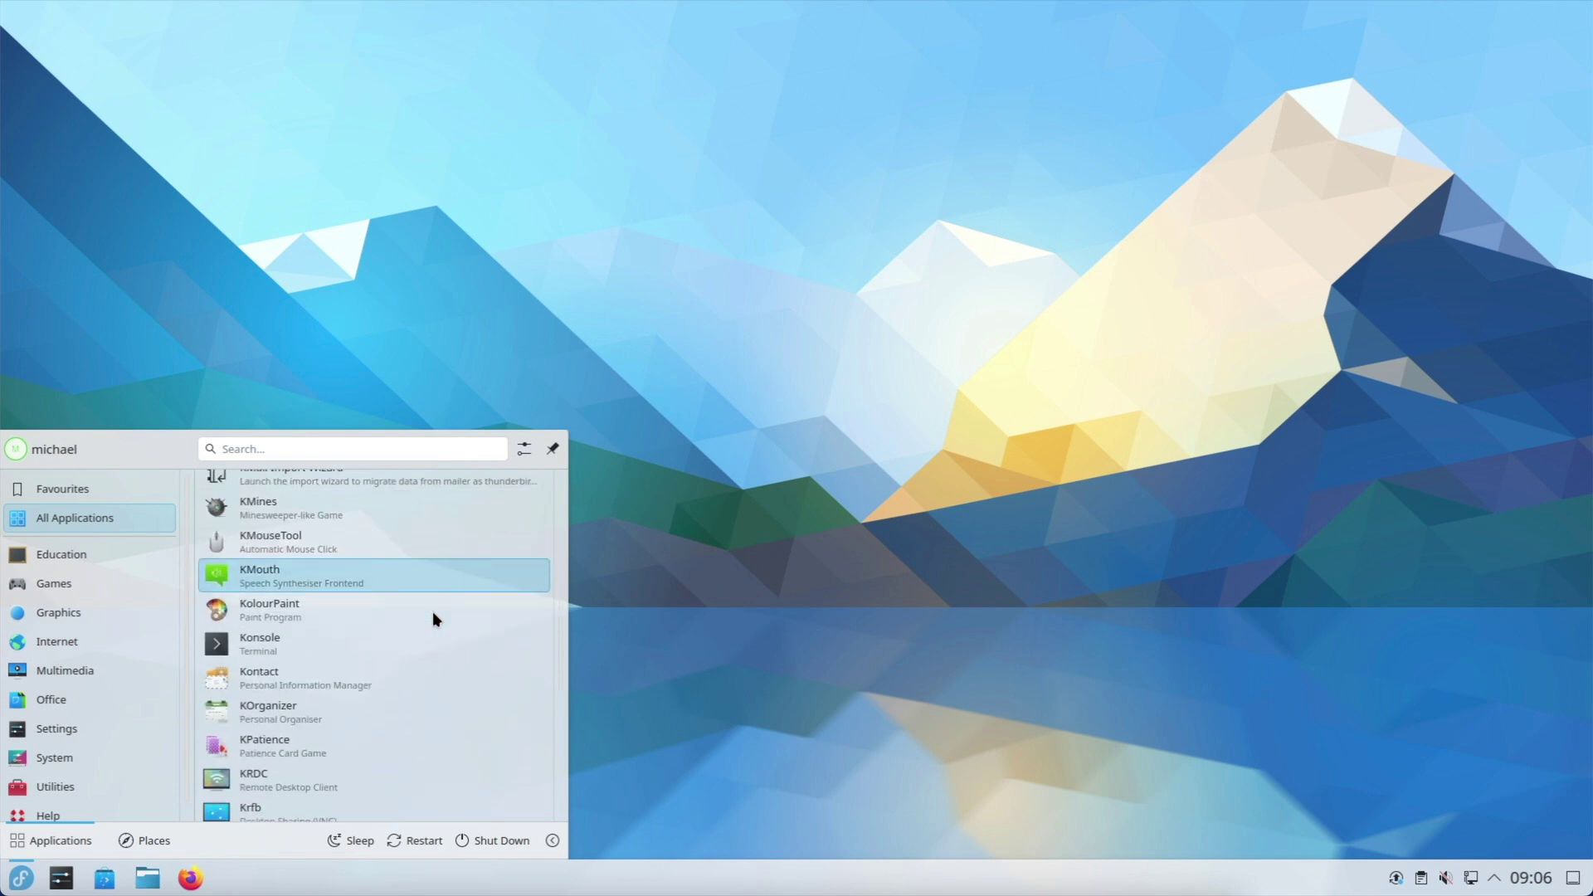
pyautogui.scroll(-5, 433, 618)
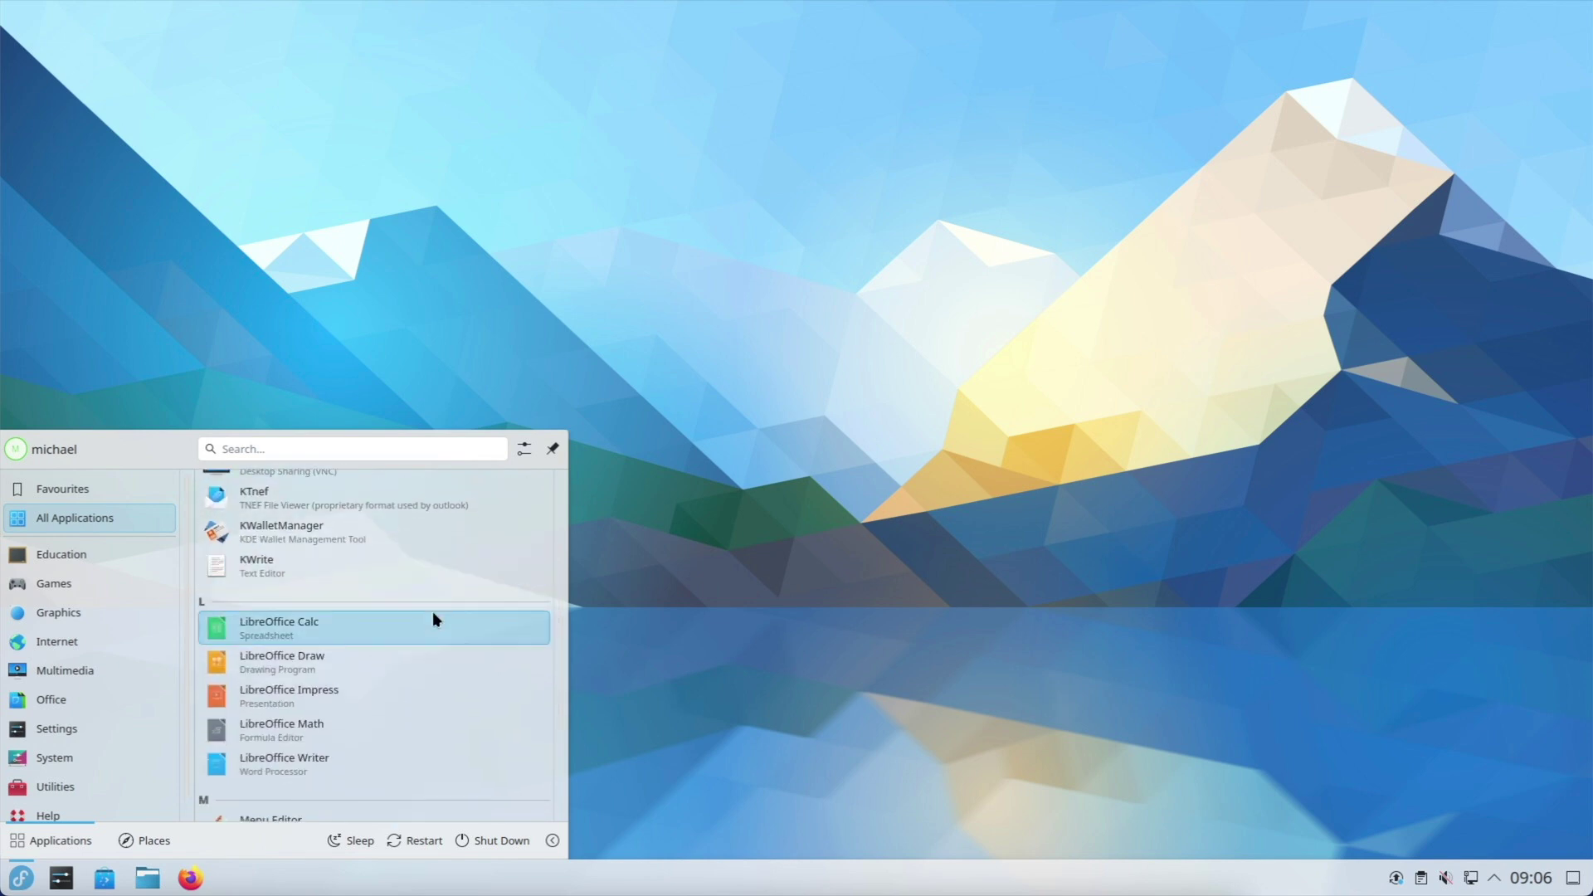
pyautogui.scroll(-8, 433, 616)
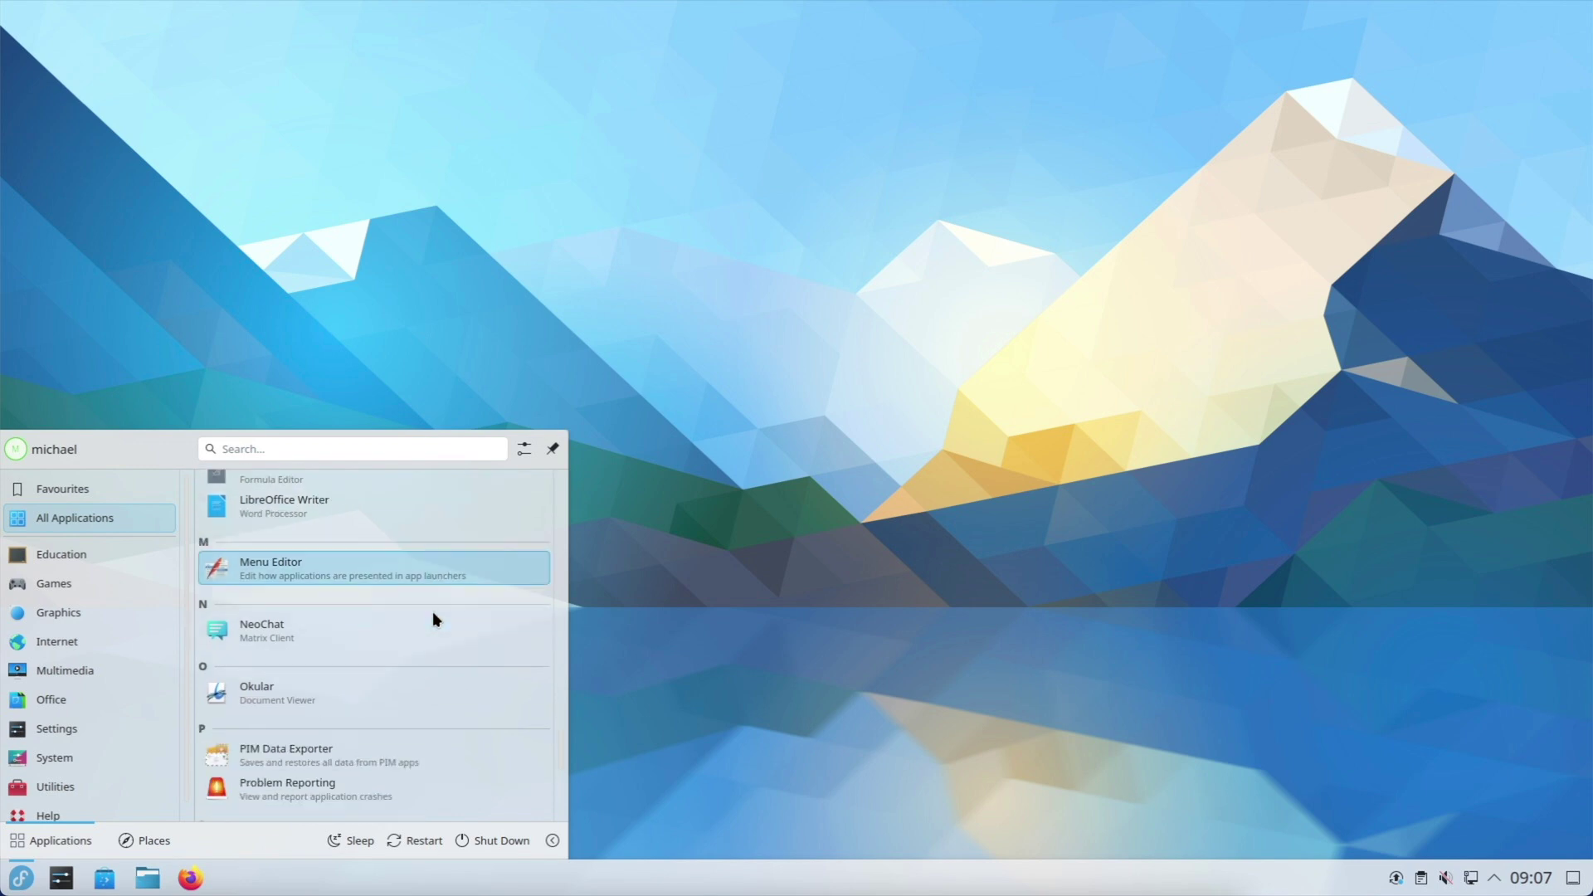
pyautogui.scroll(-2, 431, 611)
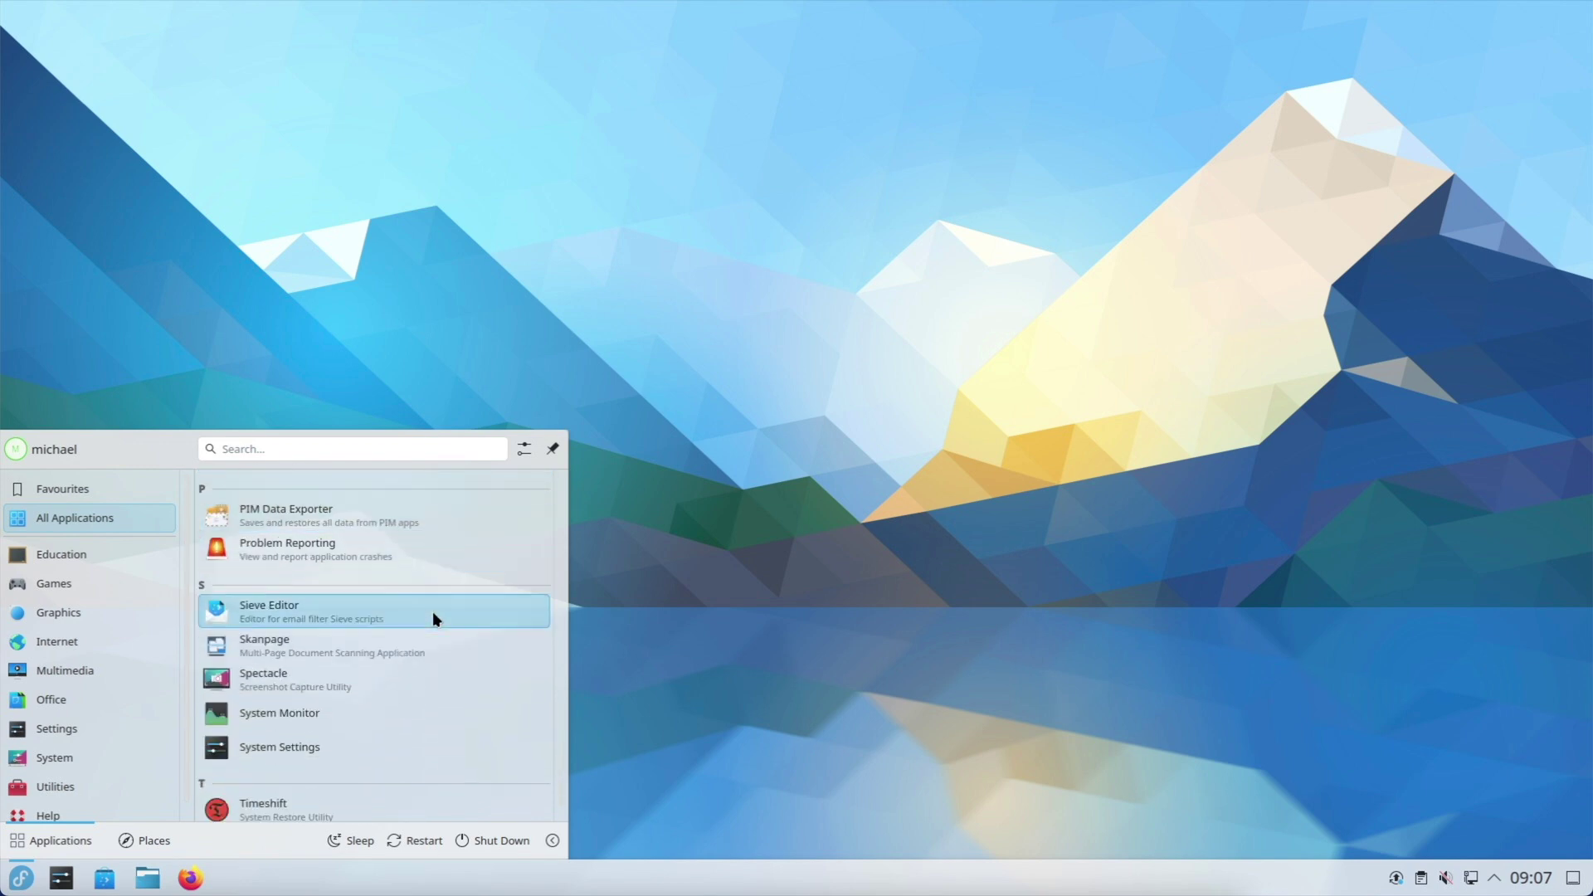
pyautogui.scroll(-2, 431, 611)
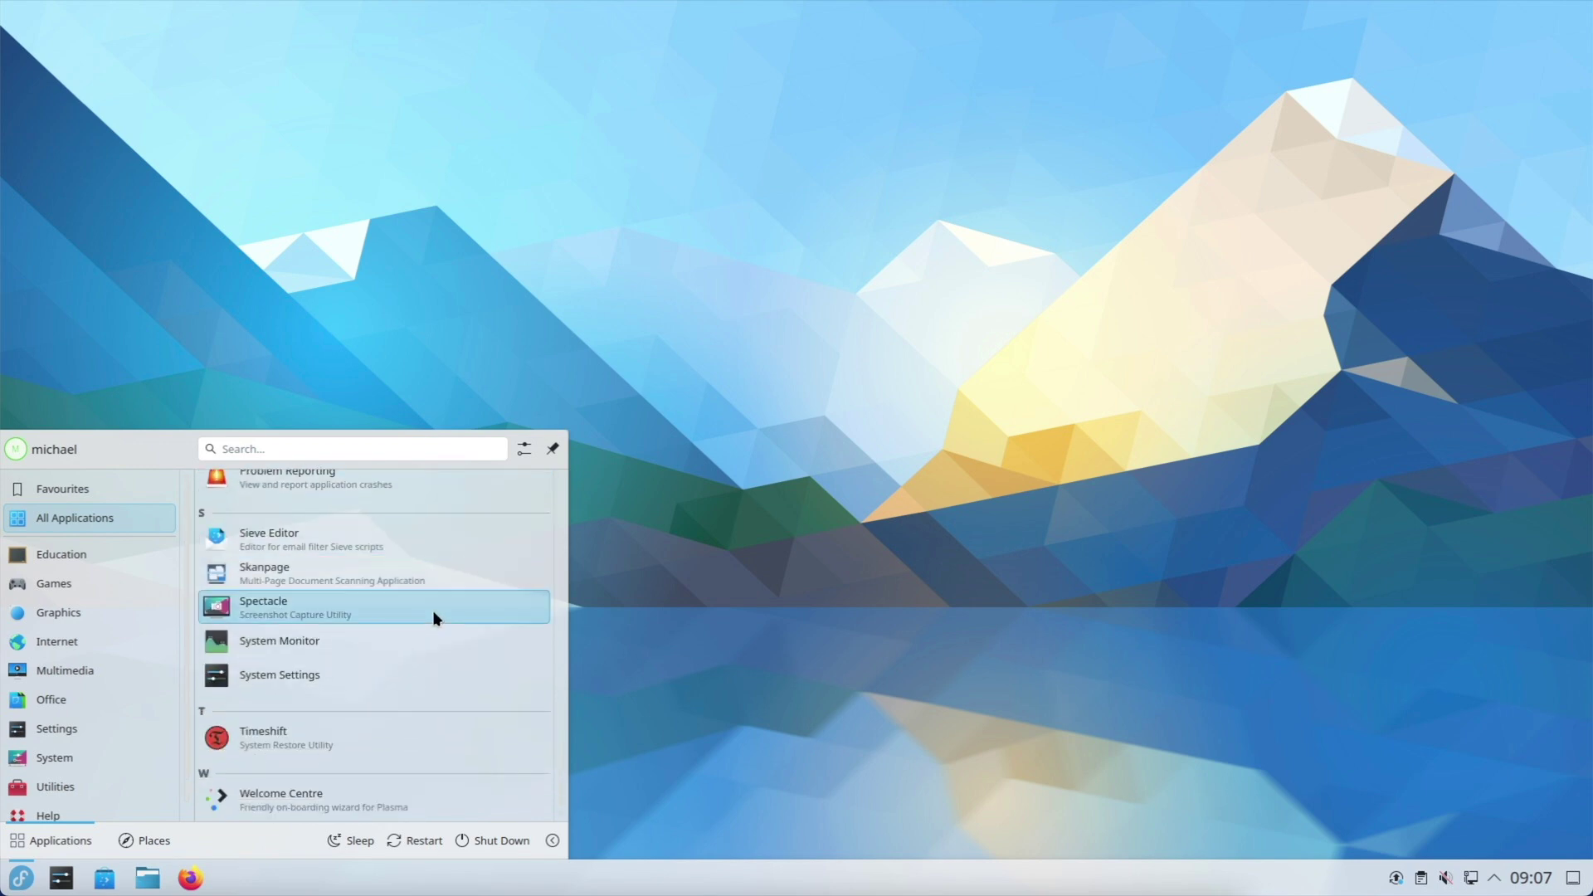
pyautogui.scroll(20, 431, 611)
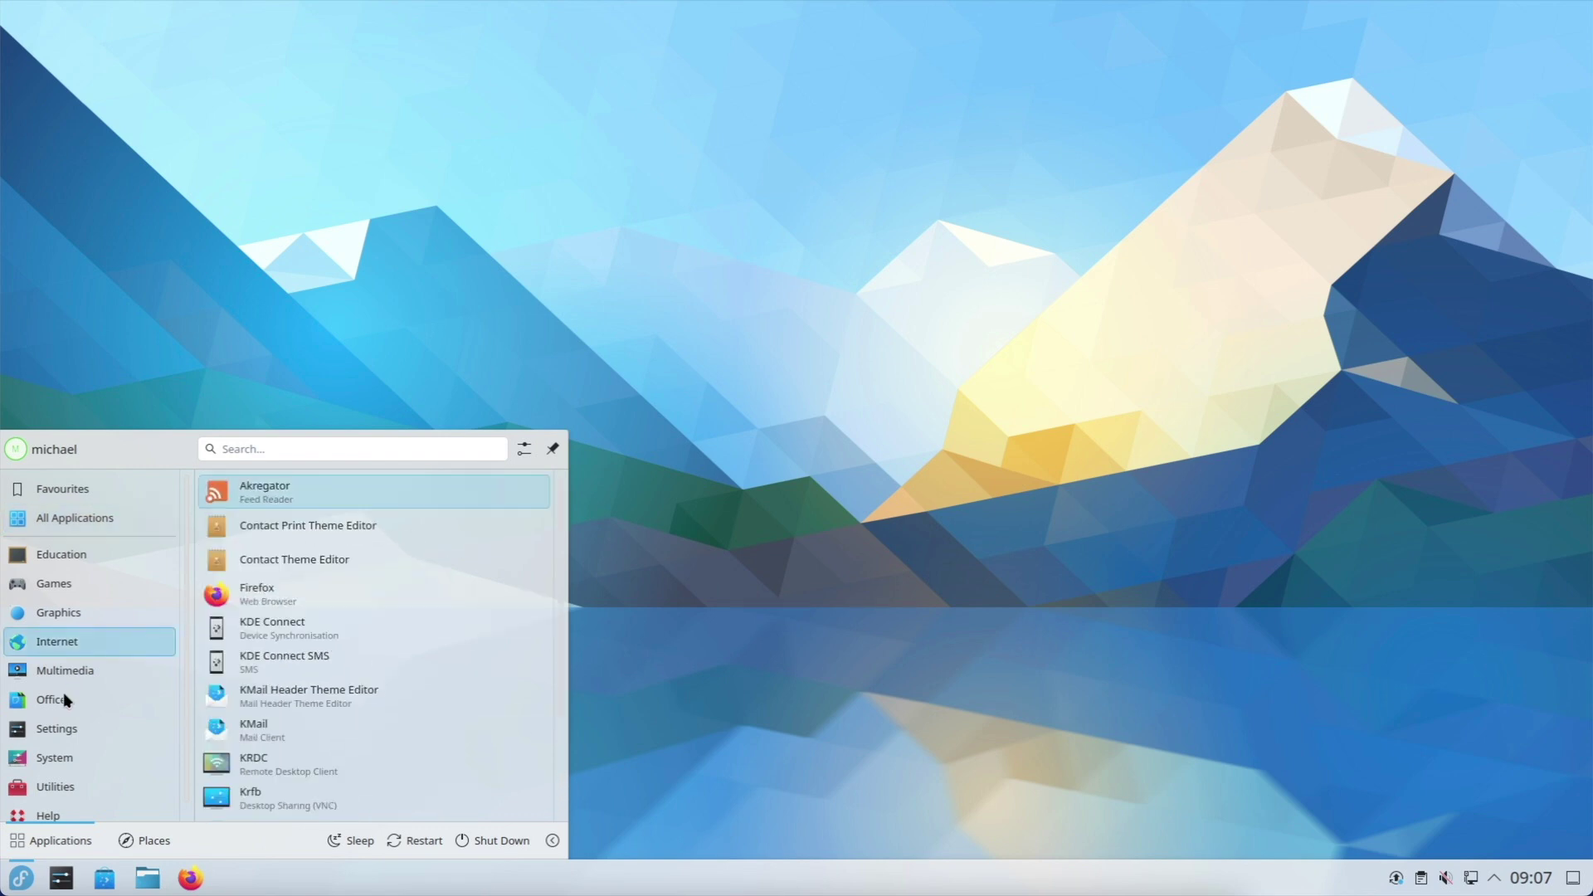
# - Launch LibreOffice Writer from the Office category
pyautogui.moveTo(64, 699)
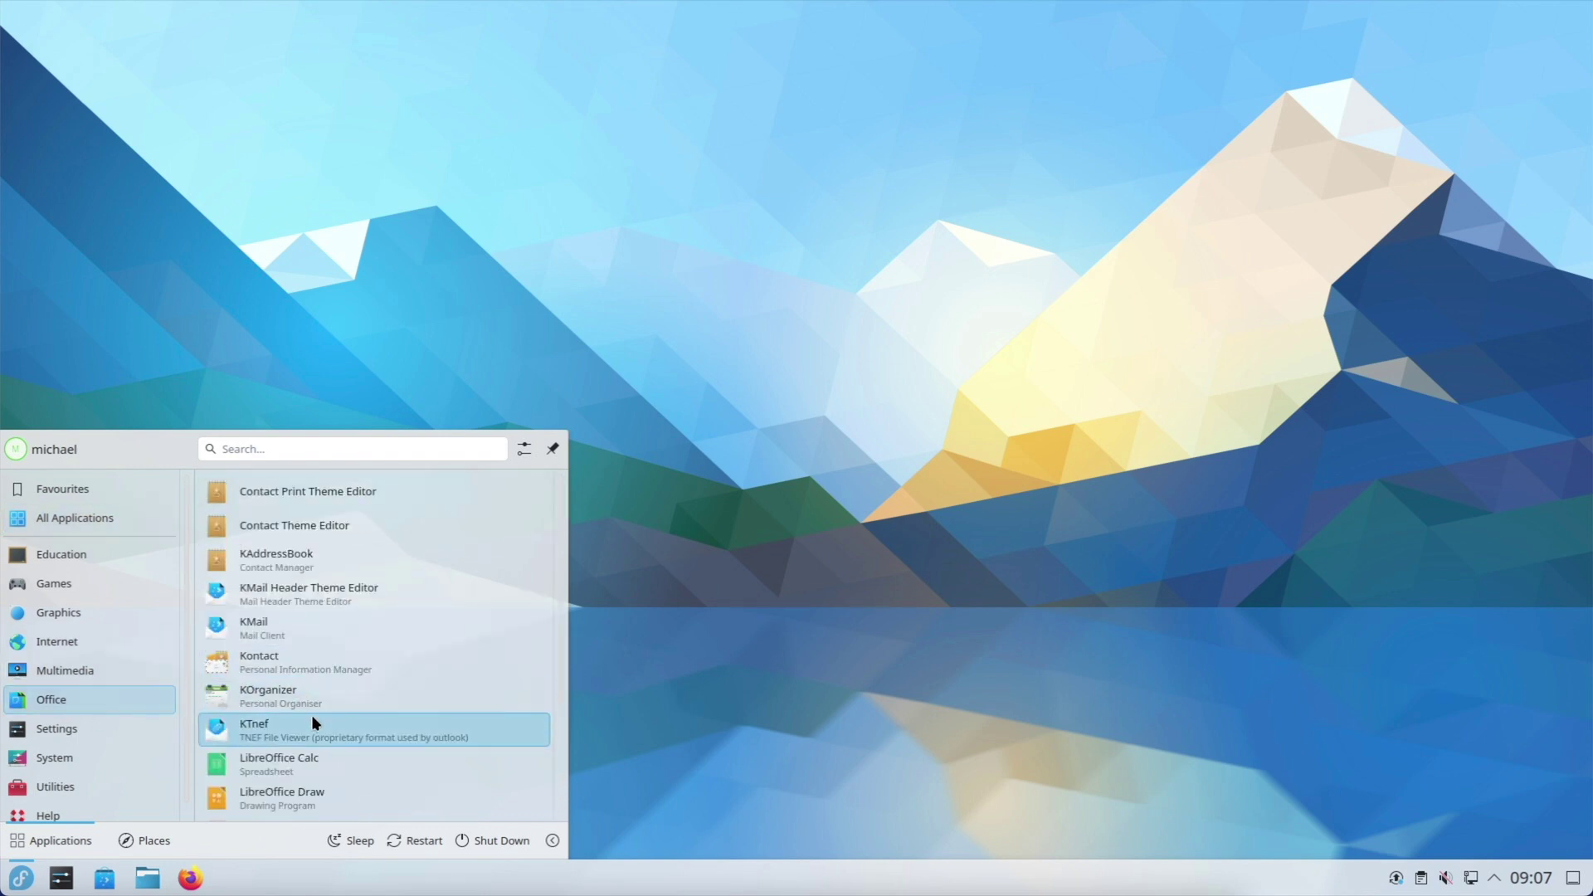
pyautogui.scroll(-4, 311, 714)
pyautogui.click(308, 745)
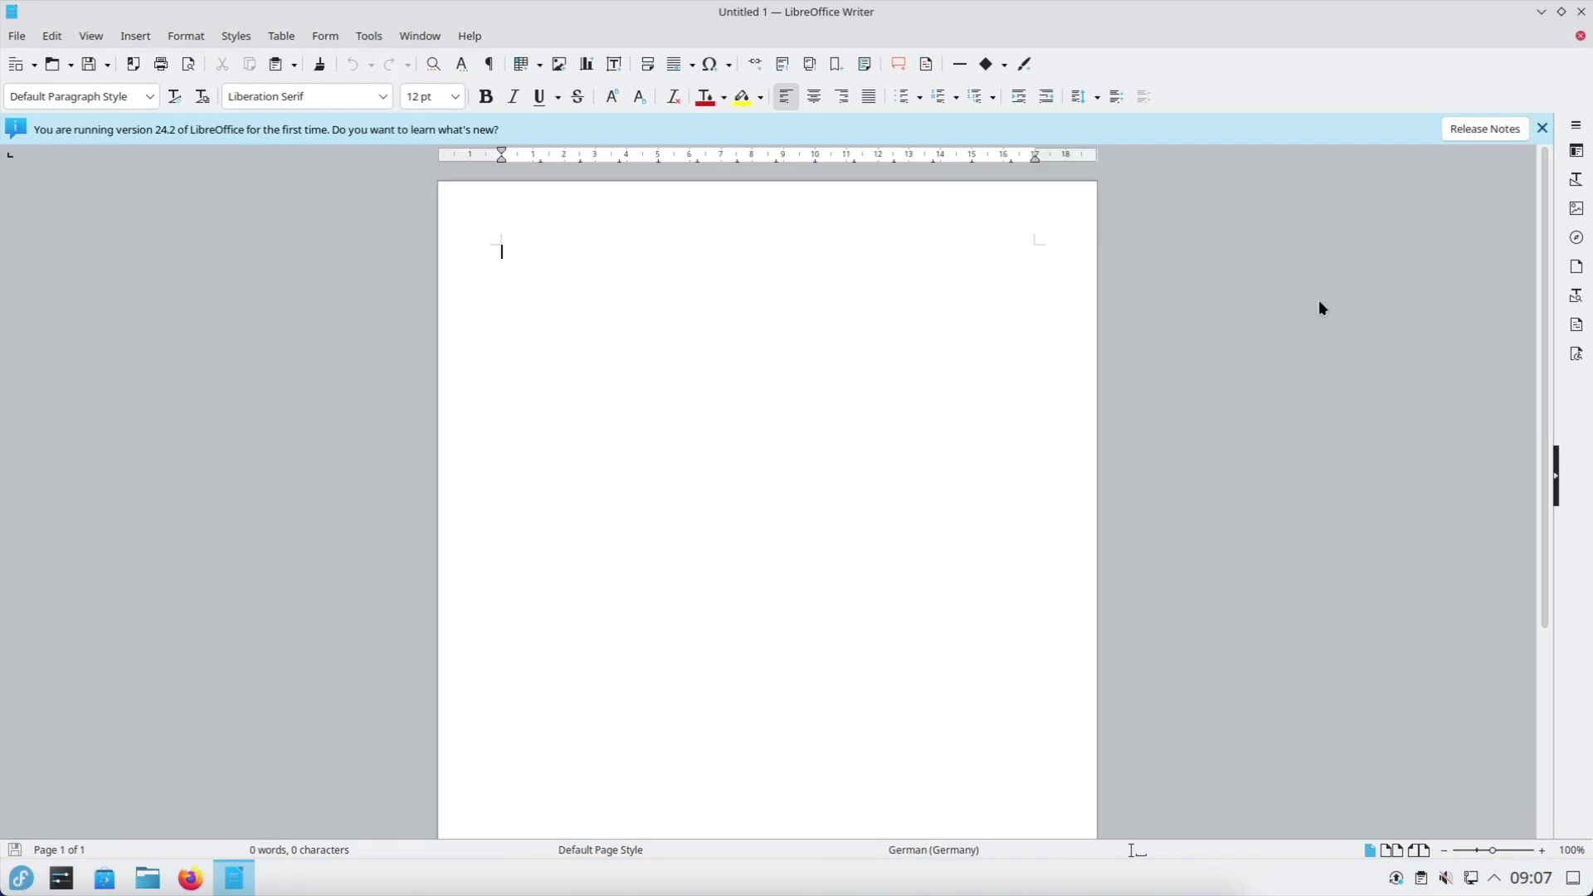
# - Dismiss the first-run notice and switch all LibreOffice apps to the Tabbed interface layout
pyautogui.click(1537, 125)
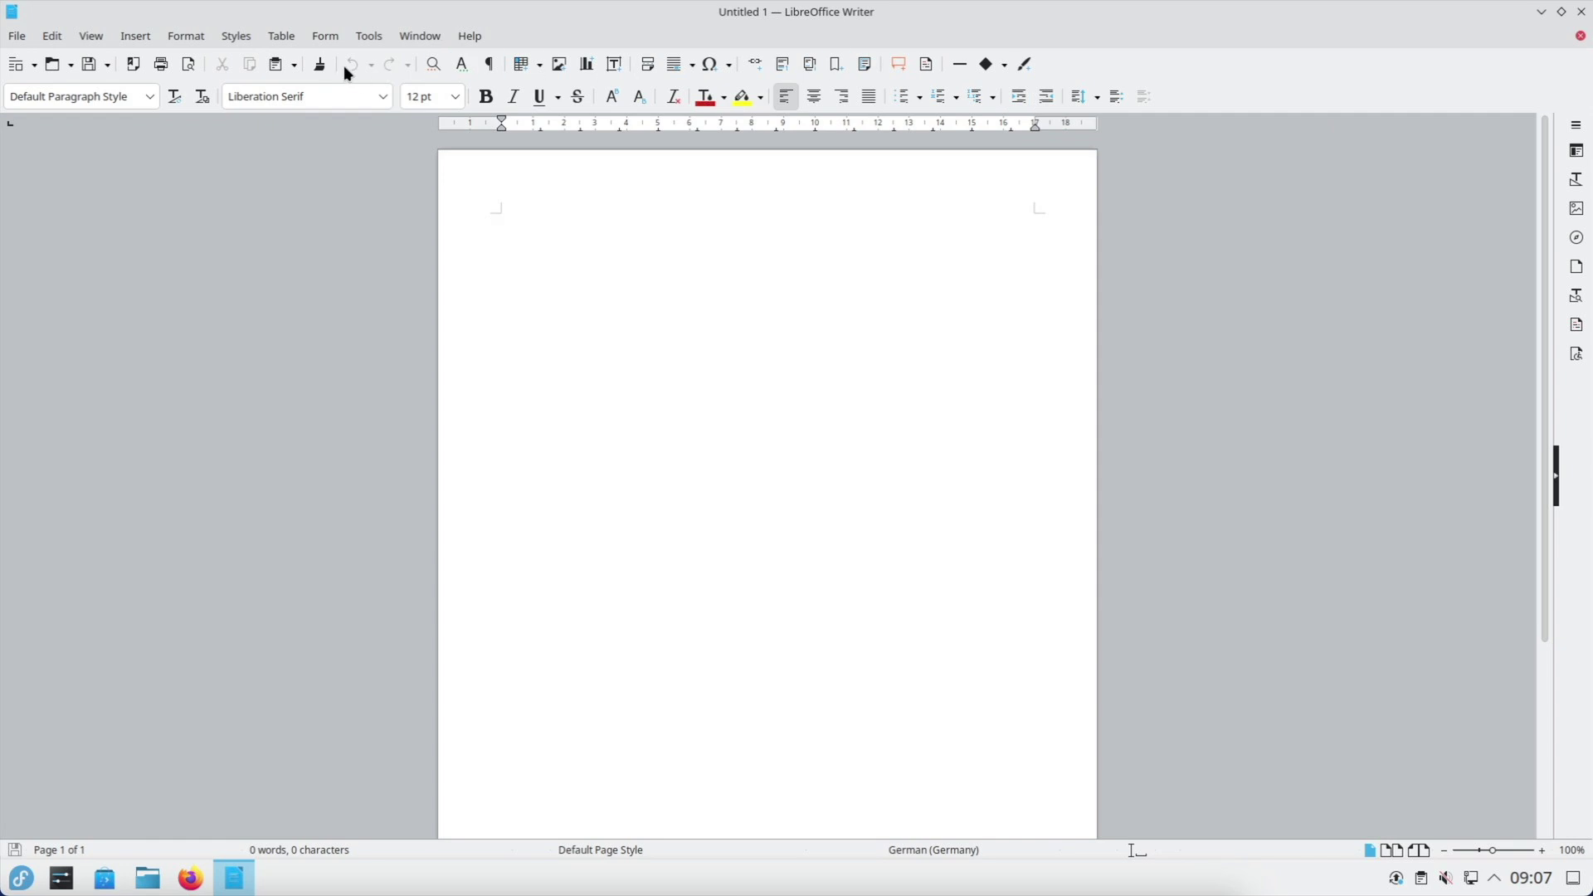
pyautogui.click(108, 42)
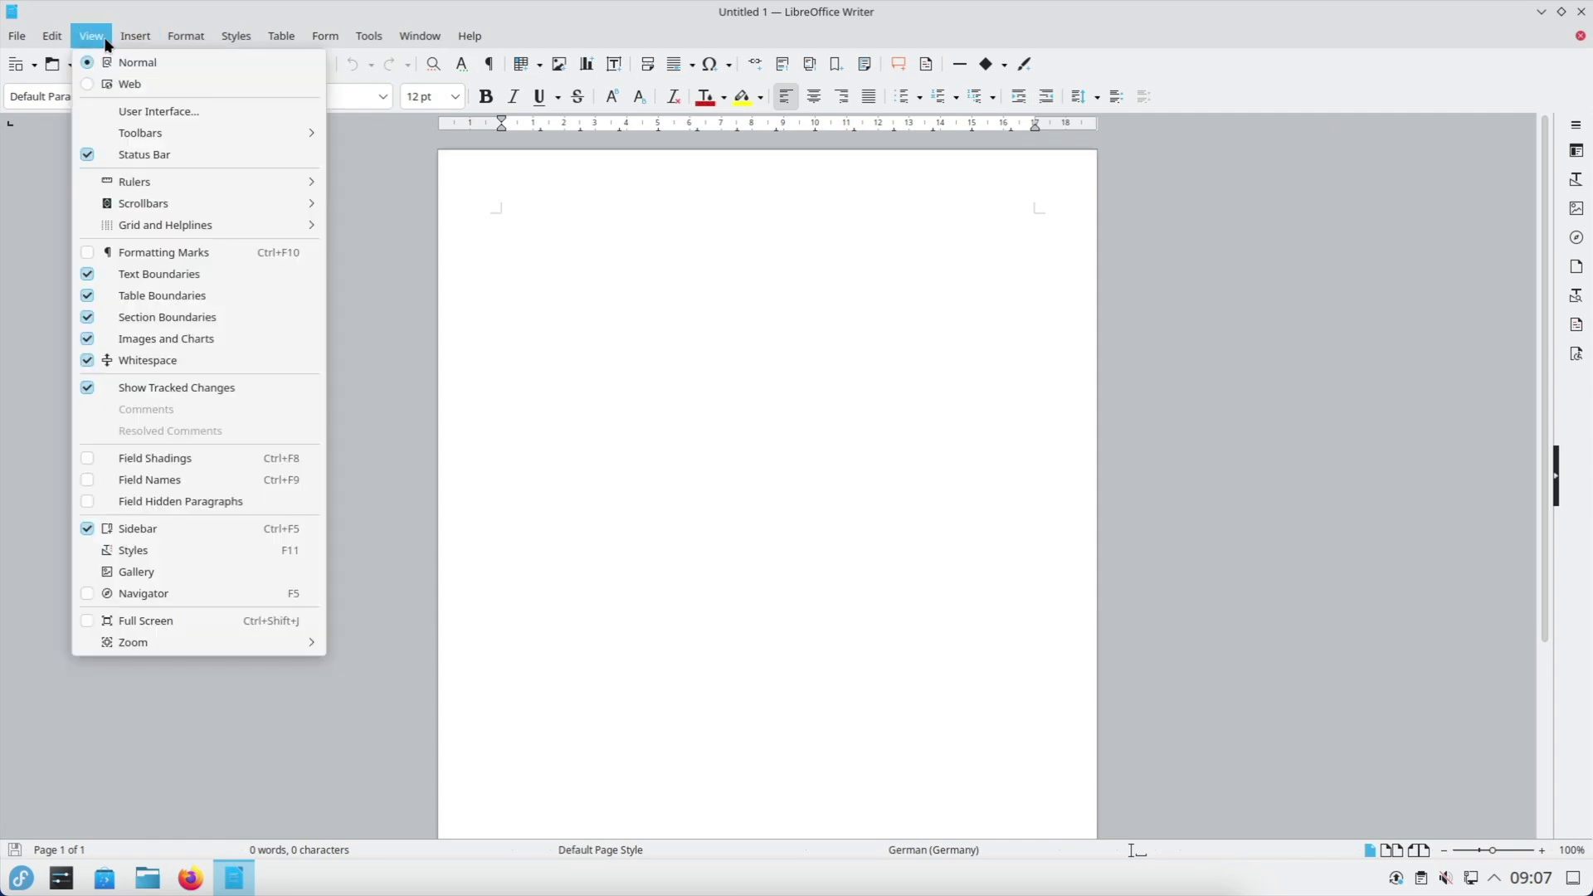
pyautogui.click(153, 111)
pyautogui.click(571, 369)
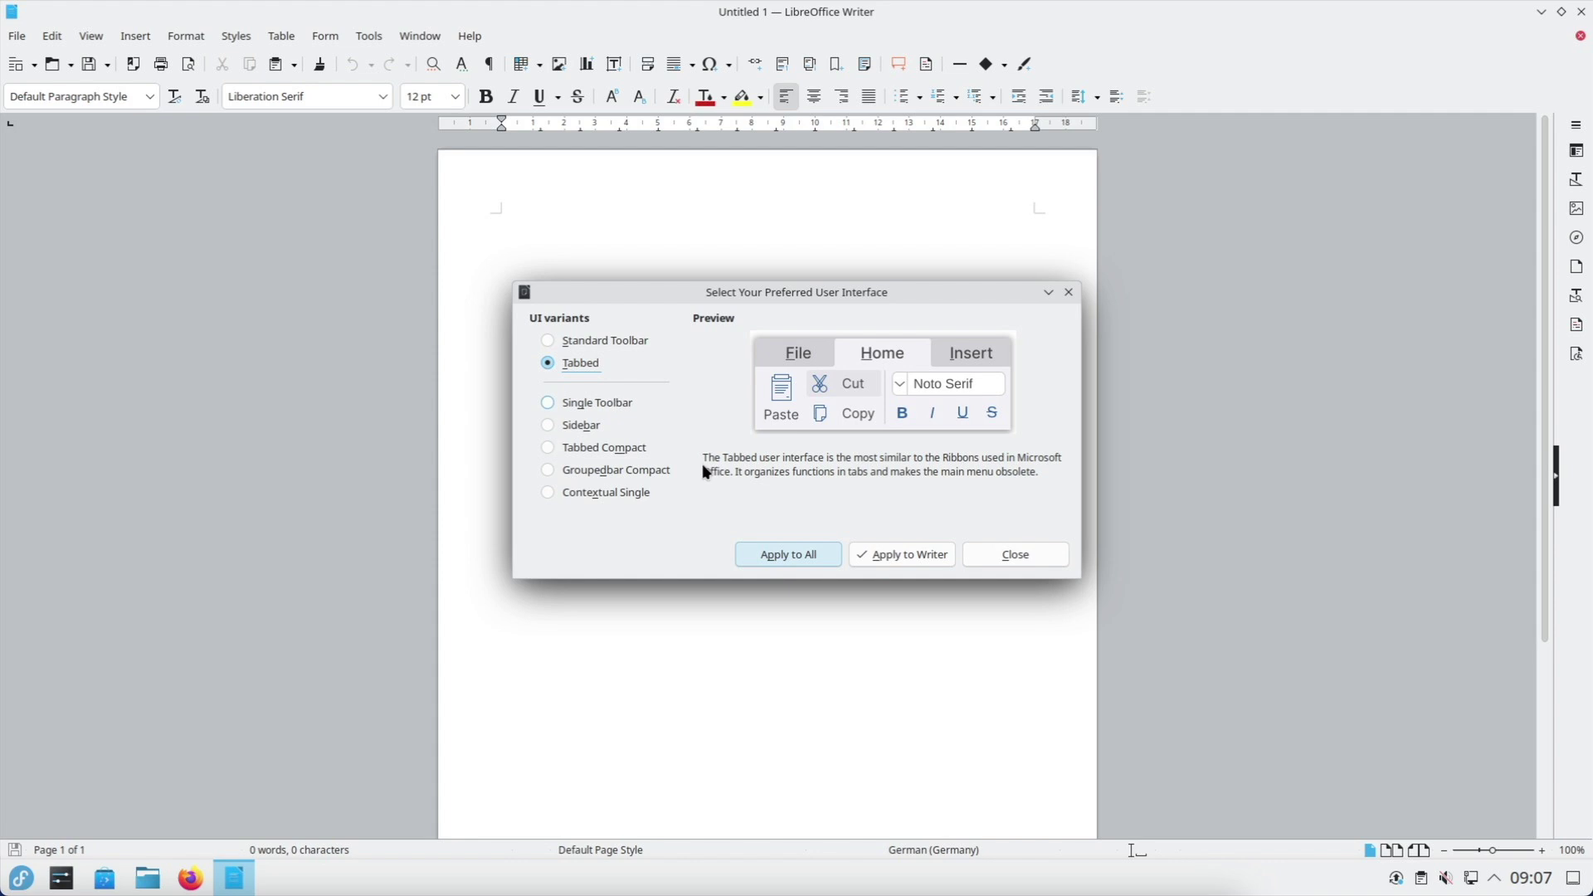
pyautogui.click(810, 556)
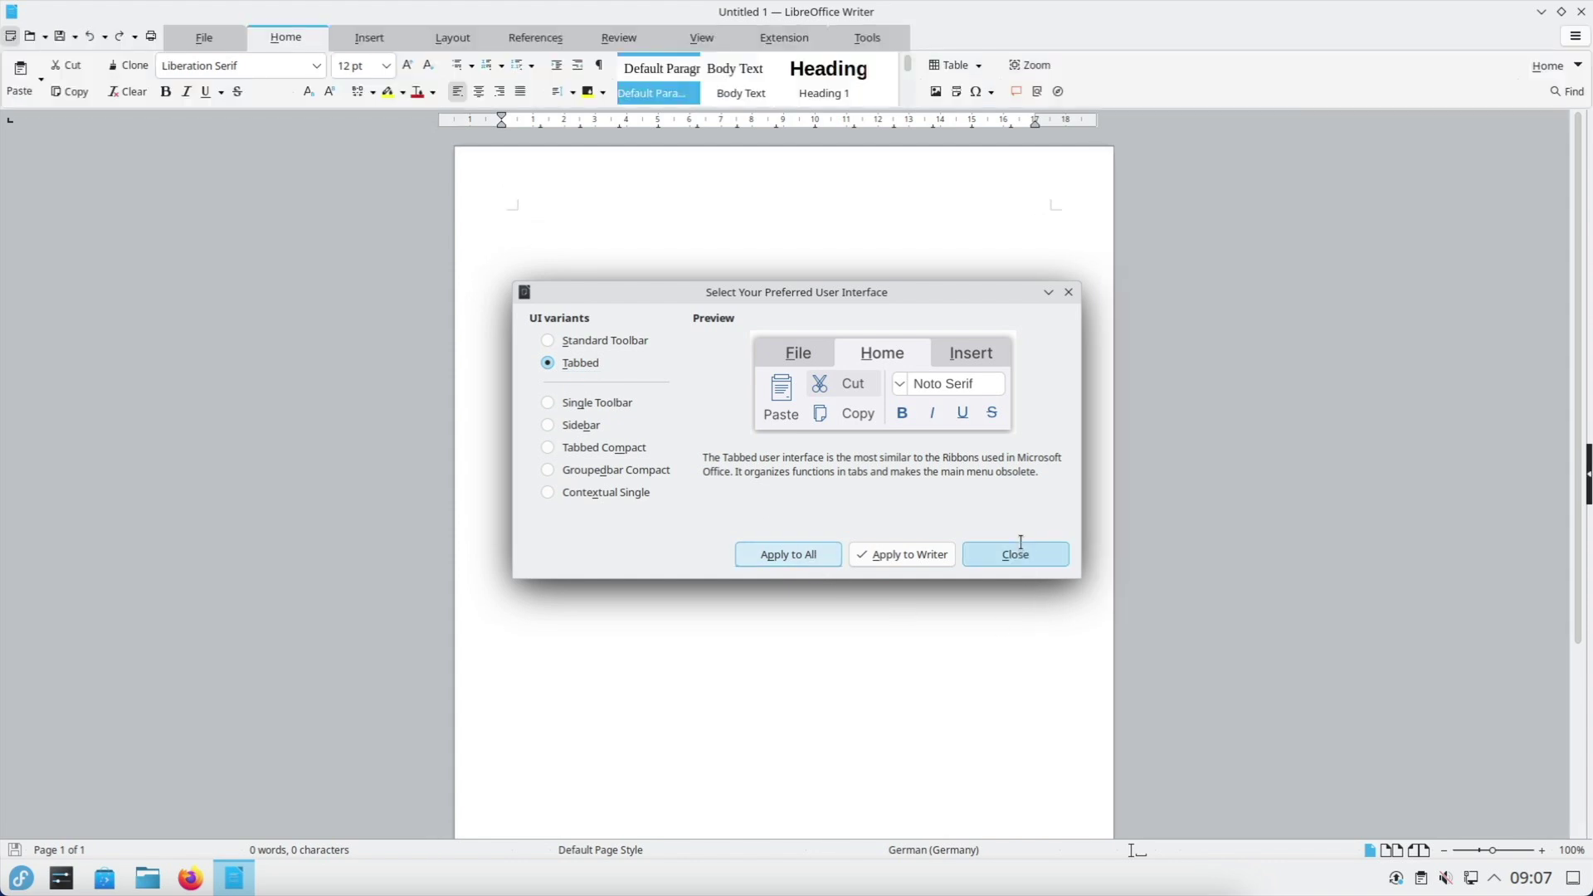
pyautogui.click(1016, 552)
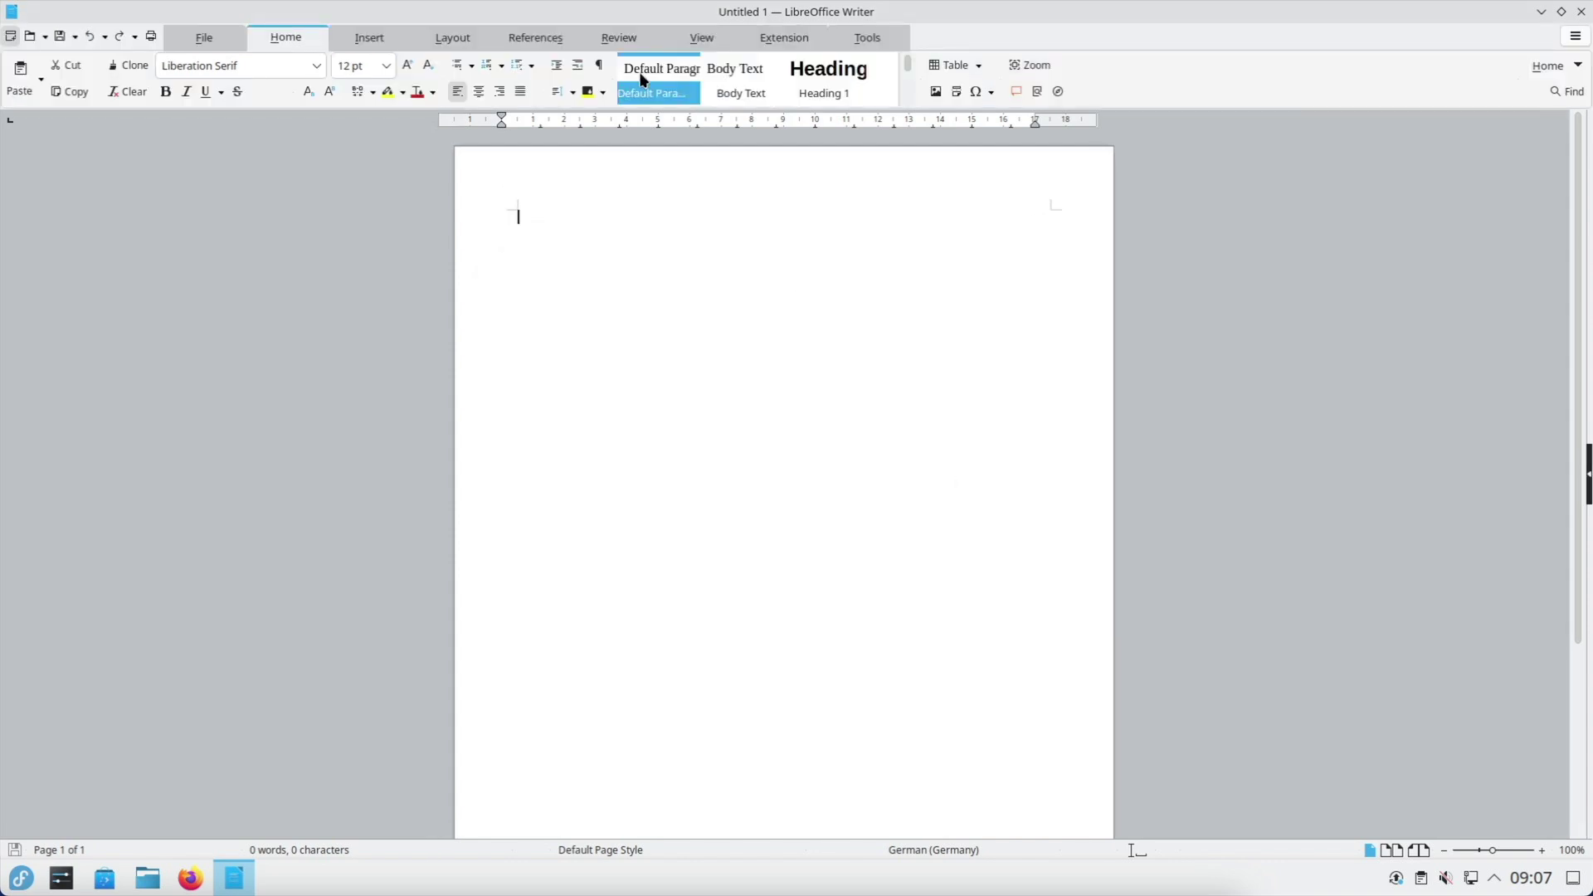
# - View the About LibreOffice version information, then close Writer
pyautogui.click(1575, 36)
pyautogui.click(1467, 257)
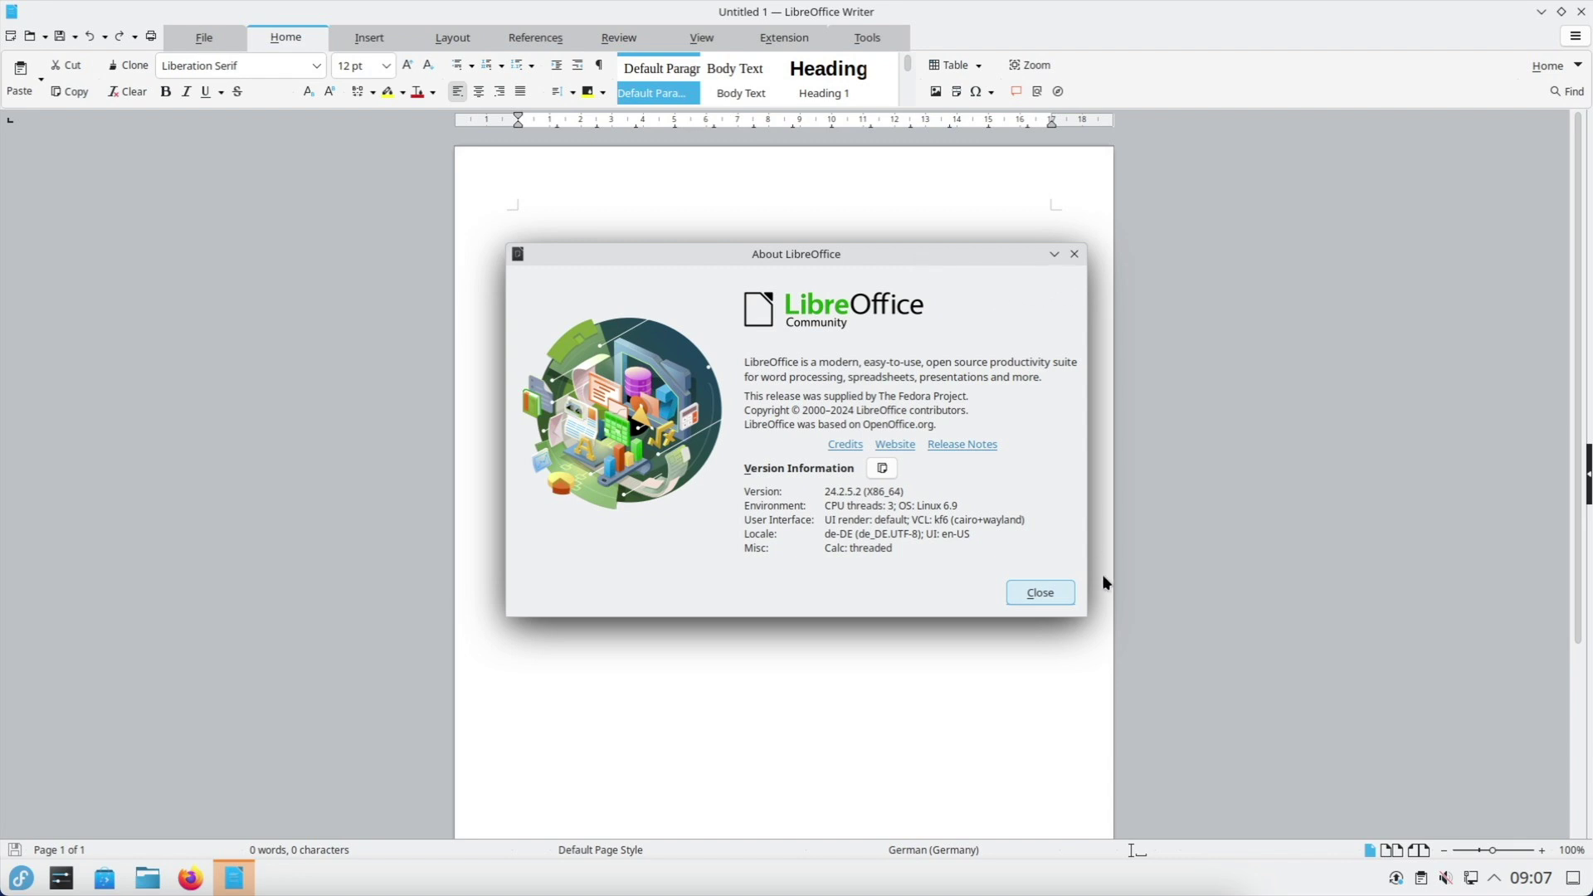
pyautogui.click(1061, 595)
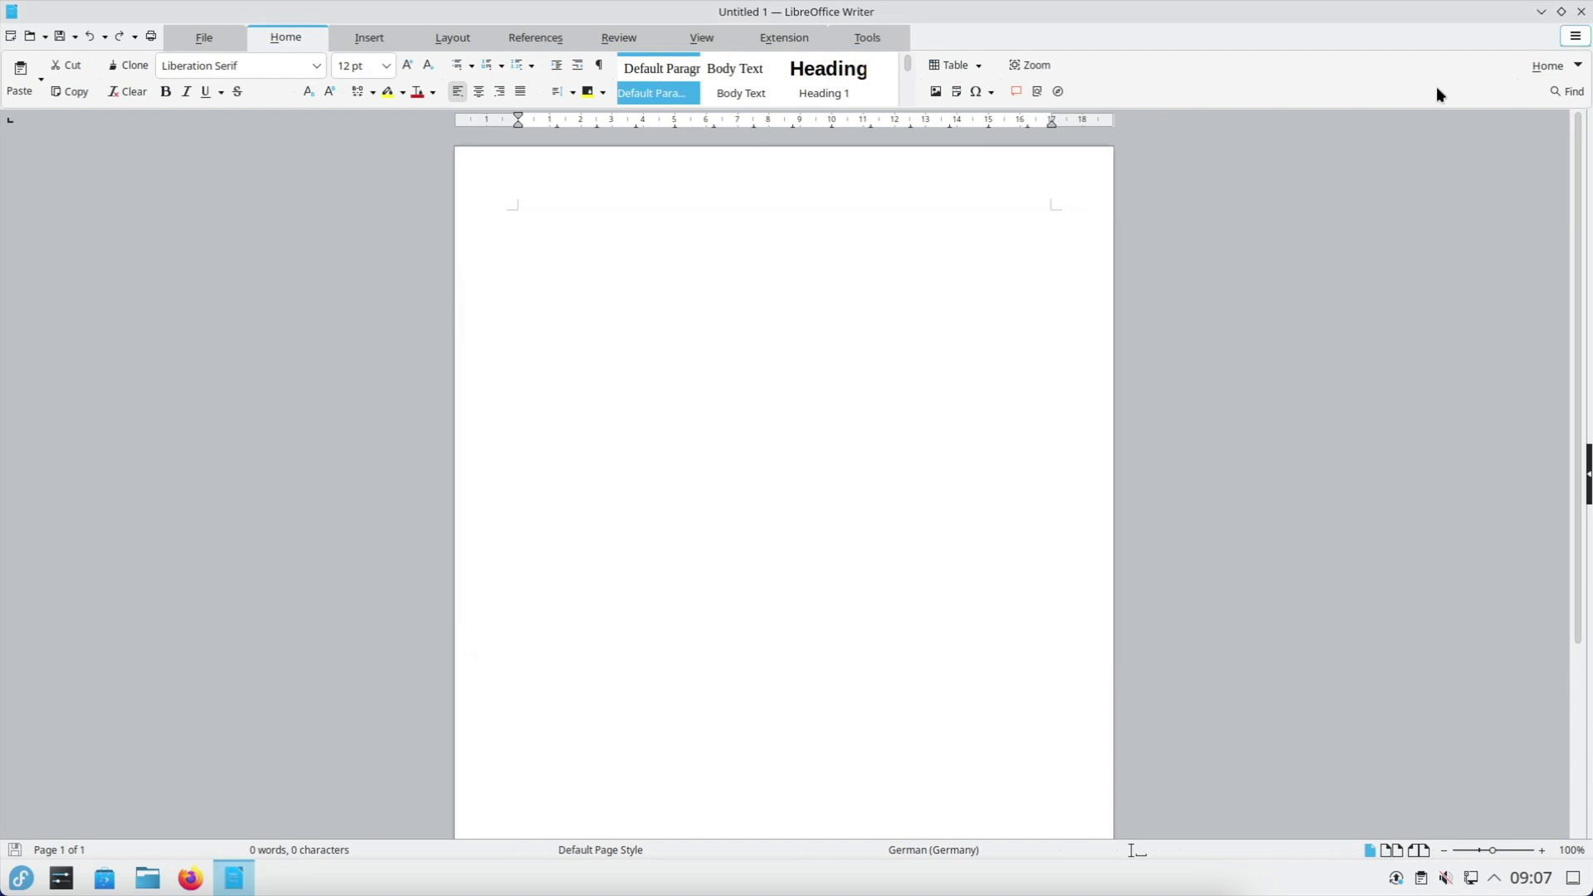
pyautogui.click(1581, 11)
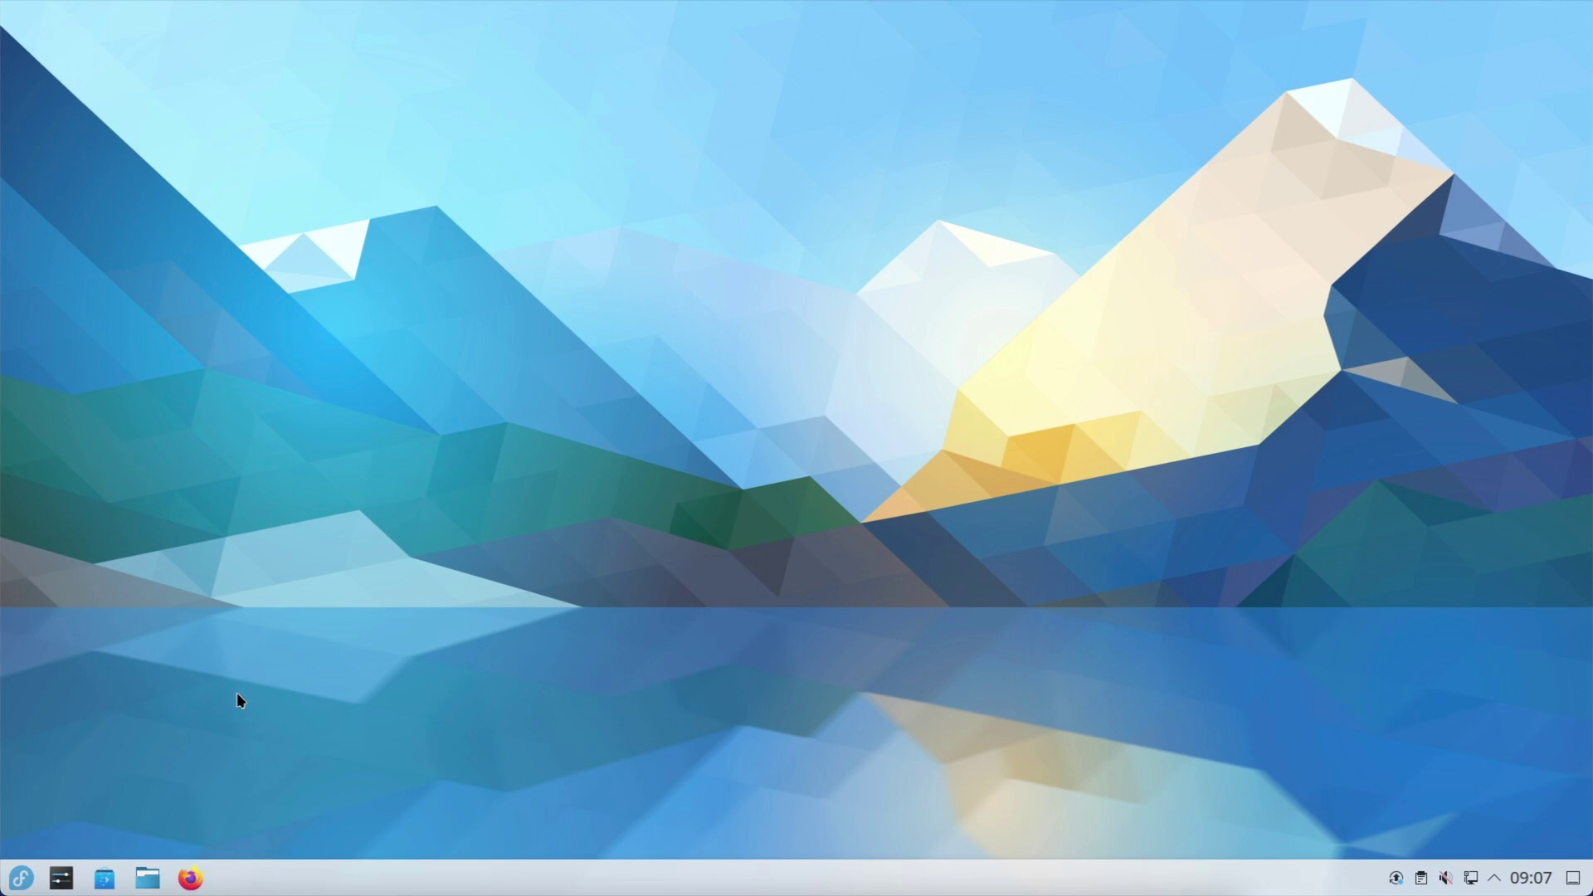
# - Open the launcher and go through the Graphics, Internet, Multimedia, Settings and System categories
pyautogui.click(21, 878)
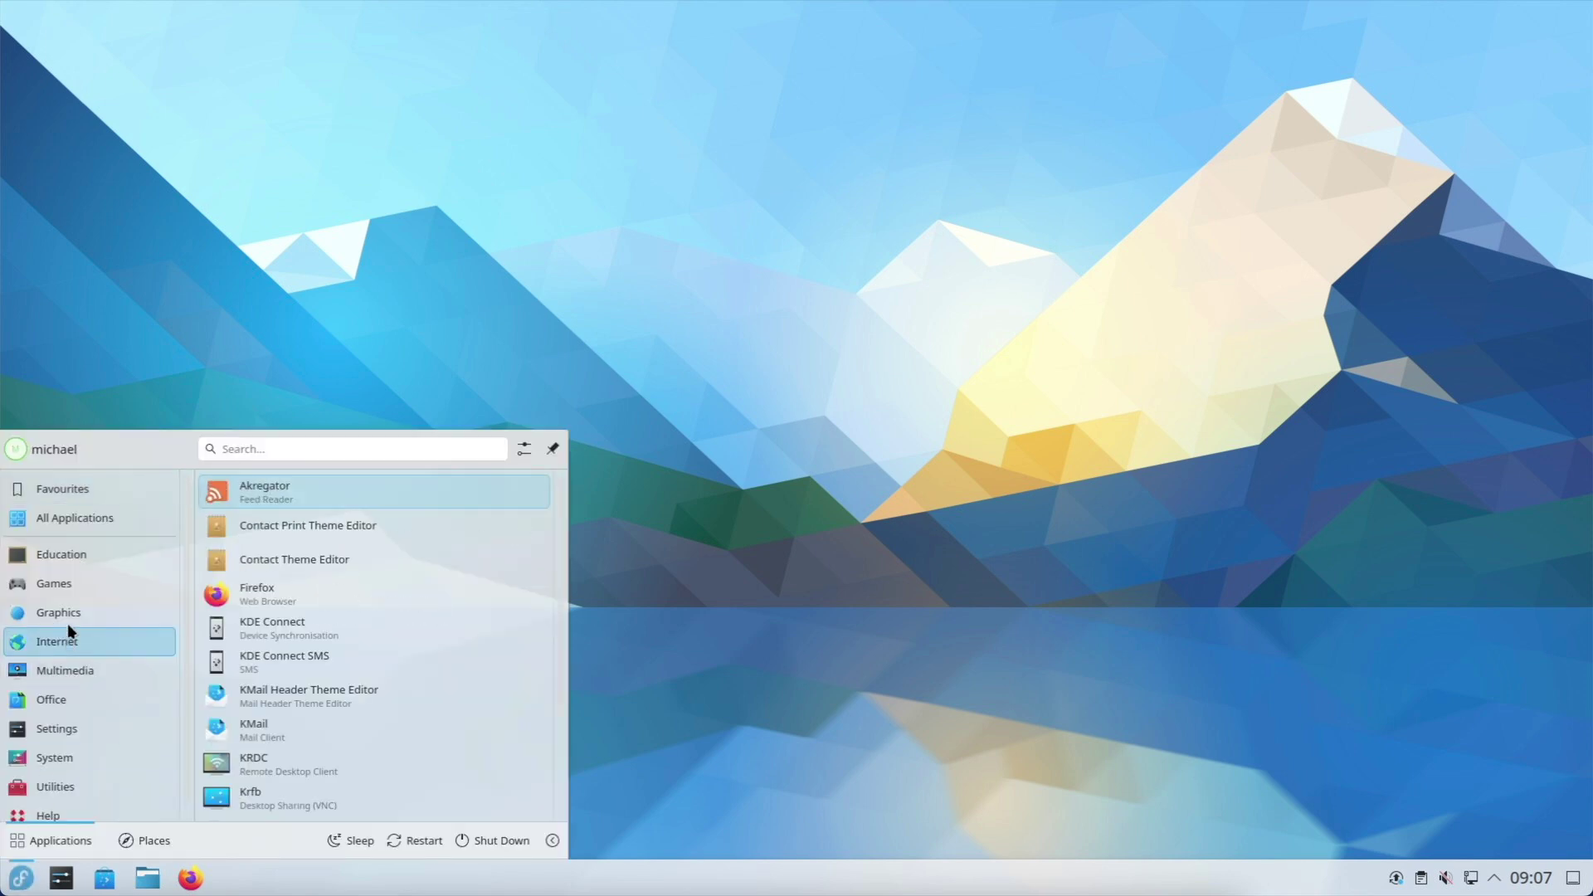
pyautogui.moveTo(68, 612)
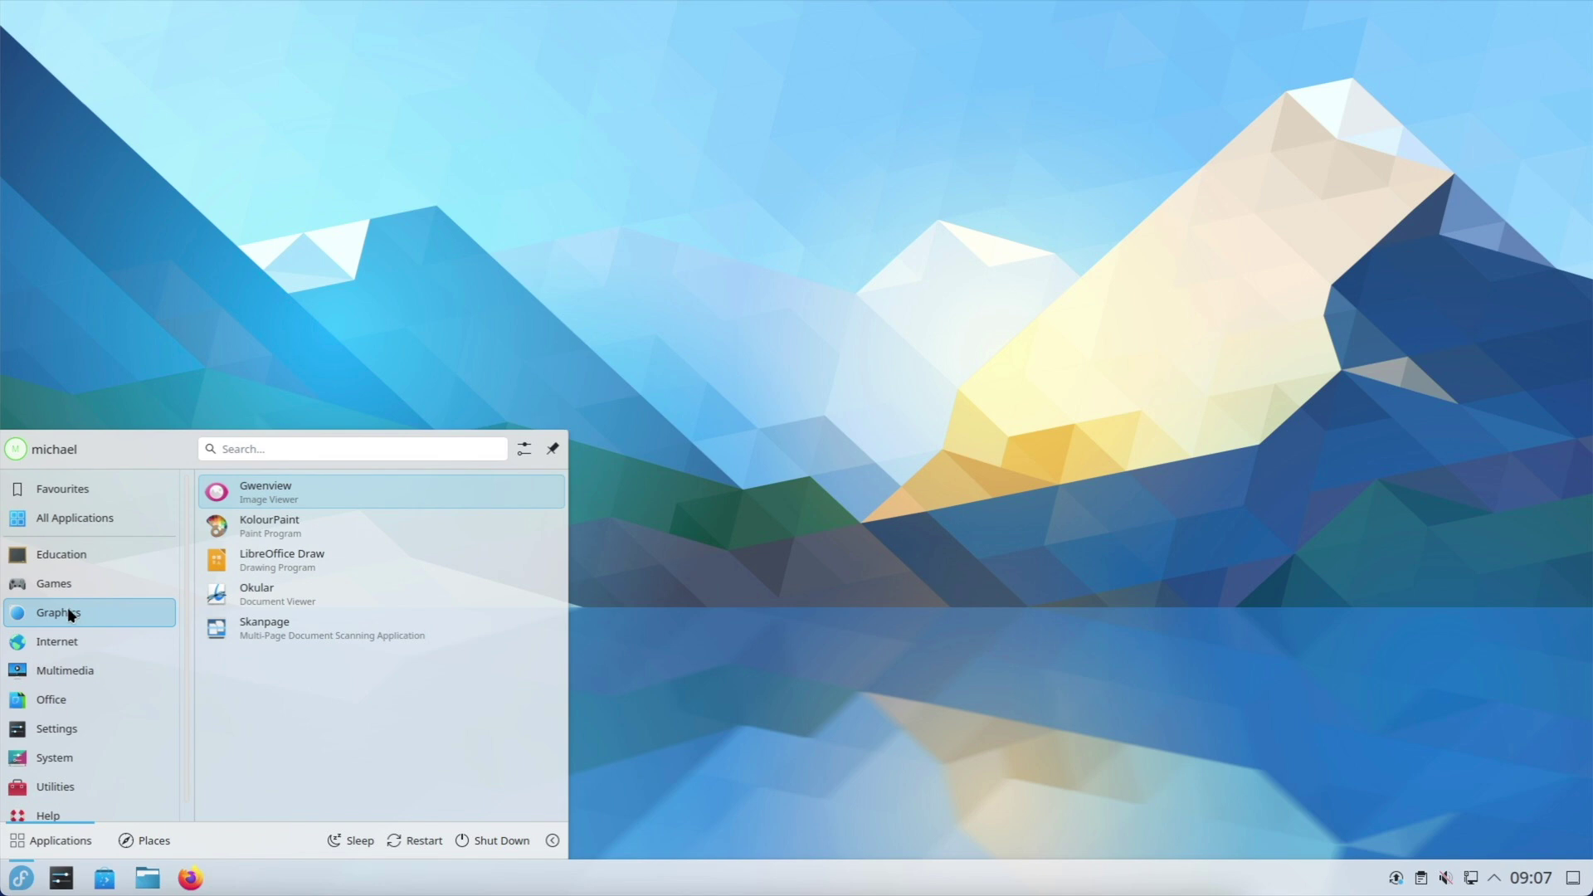
pyautogui.moveTo(78, 646)
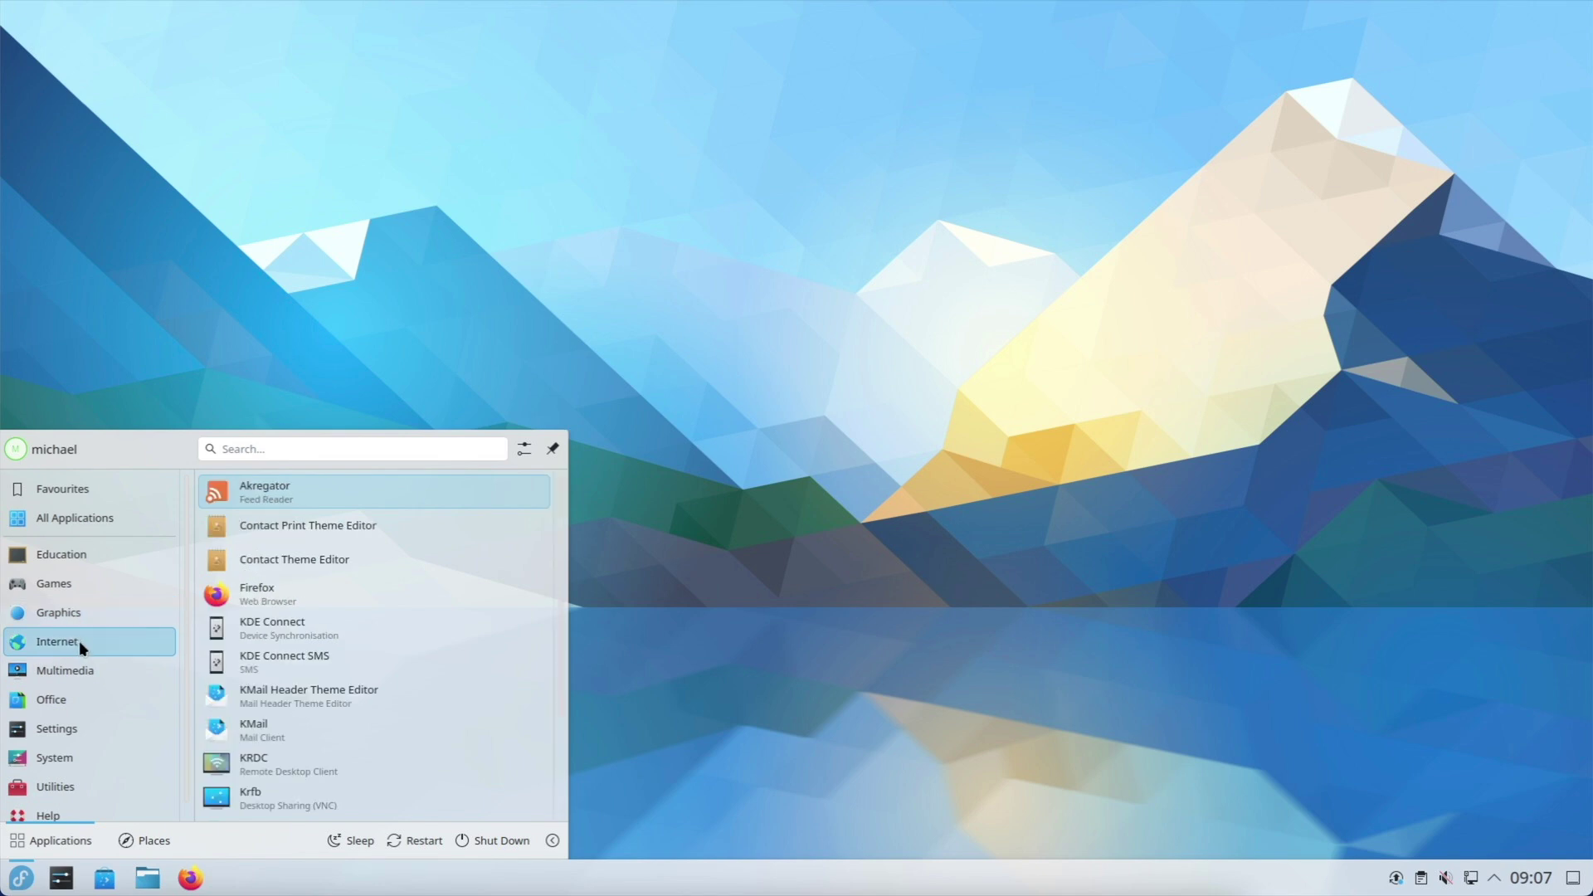
pyautogui.scroll(-2, 291, 660)
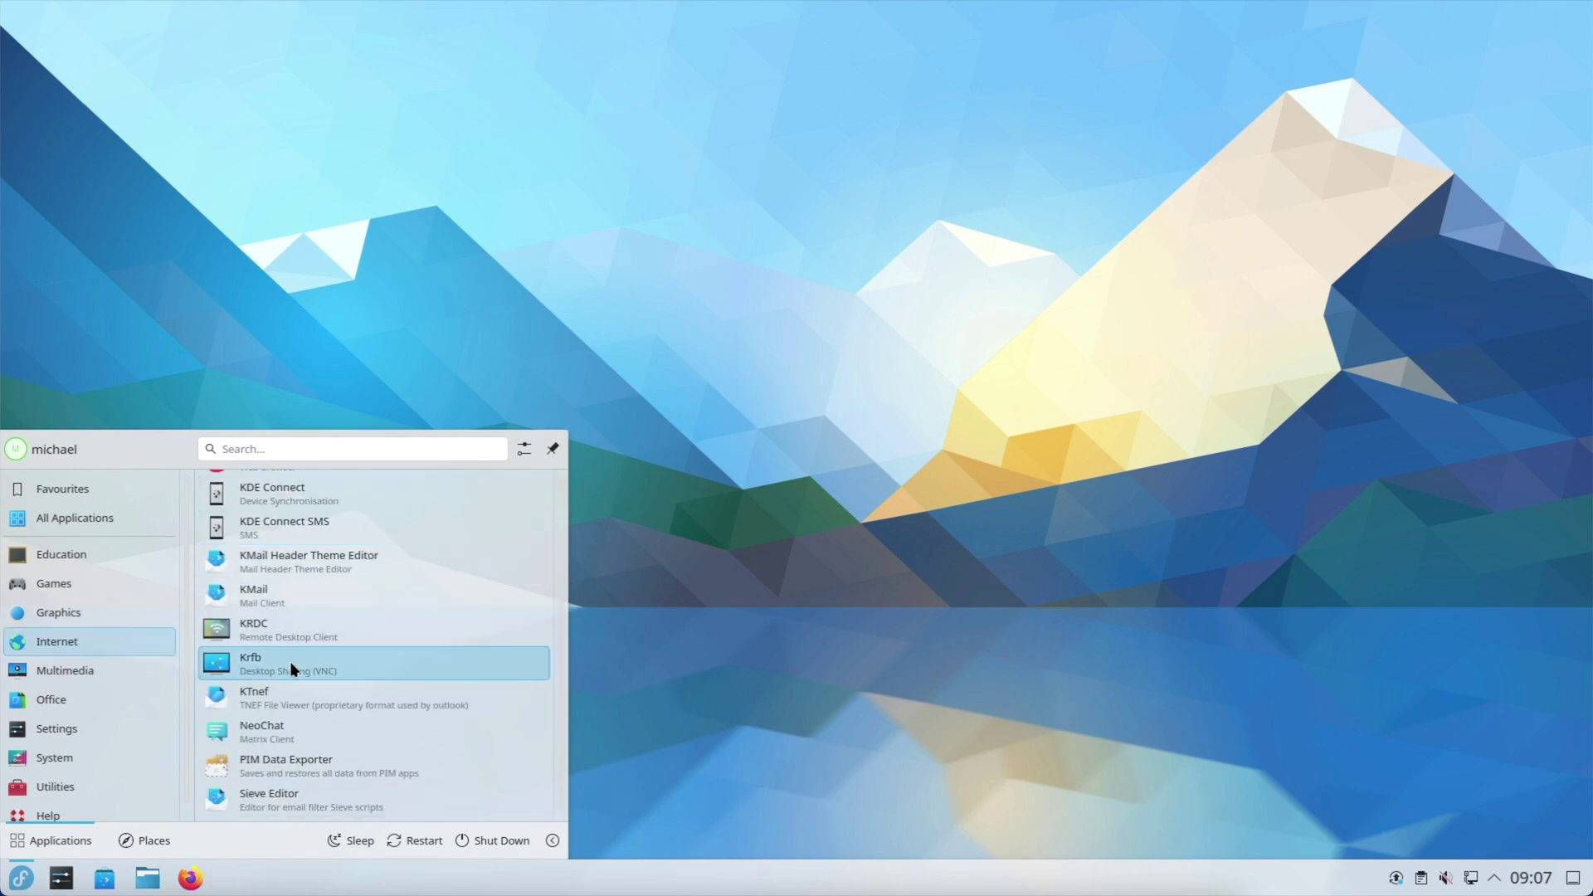
pyautogui.moveTo(120, 669)
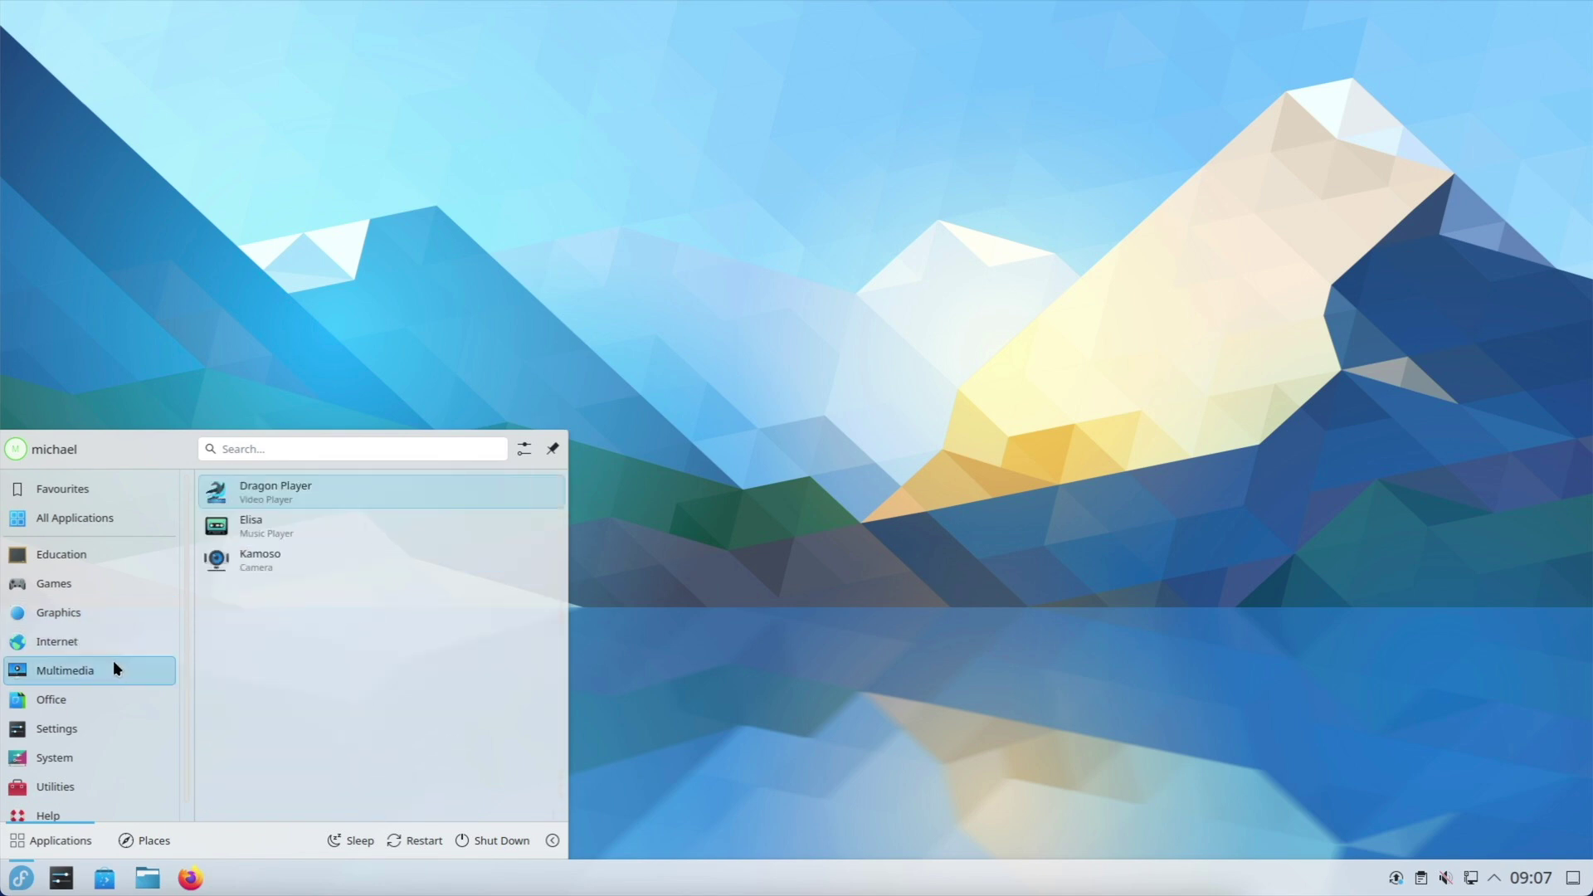
pyautogui.moveTo(101, 735)
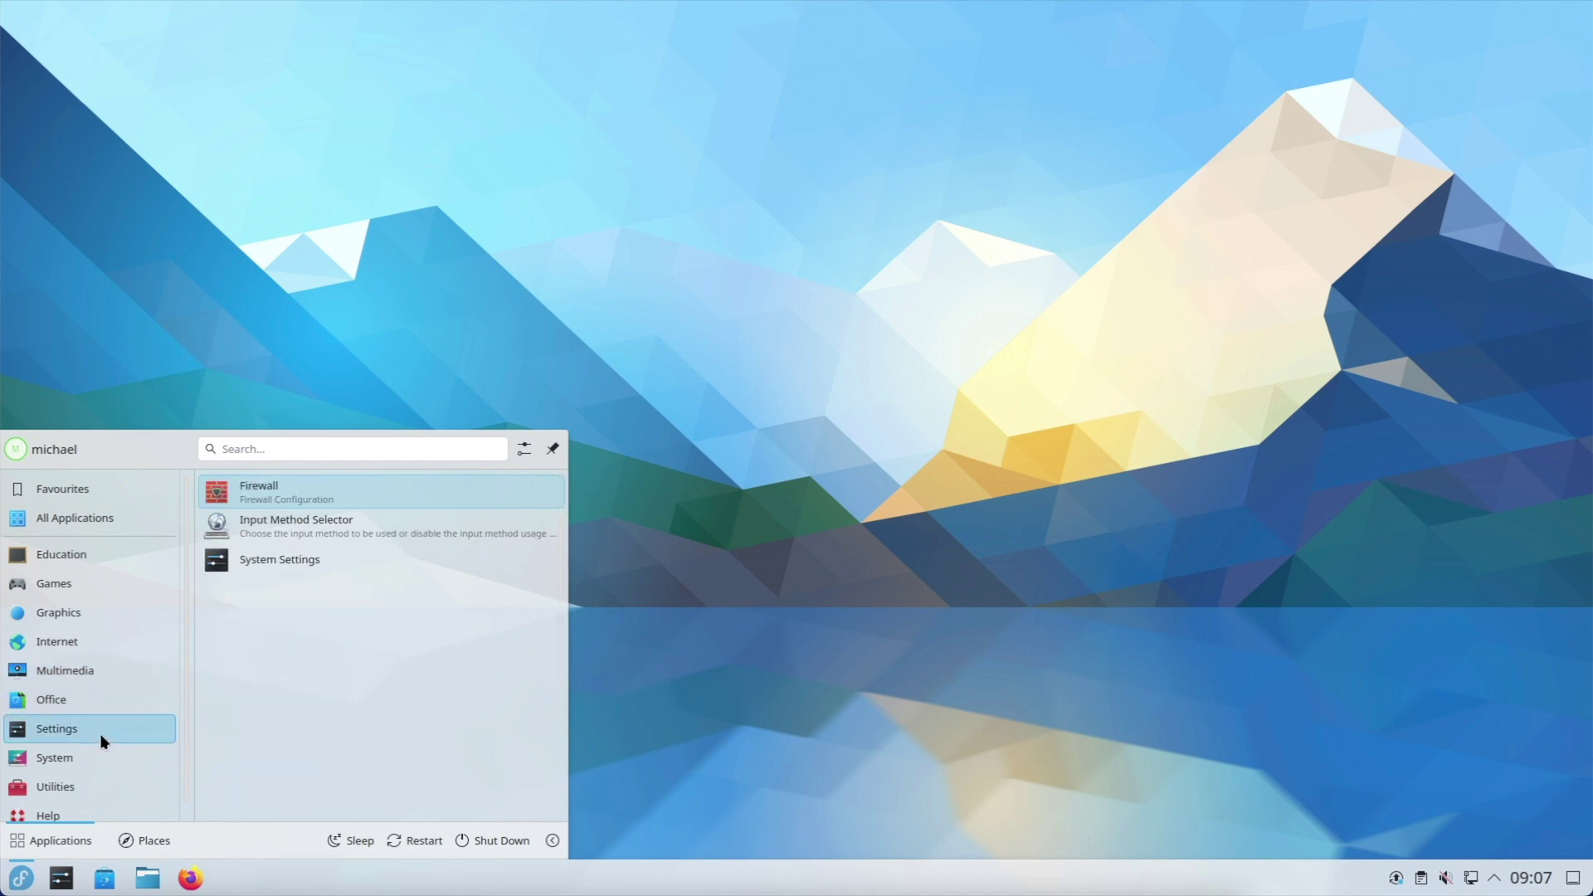
pyautogui.moveTo(96, 767)
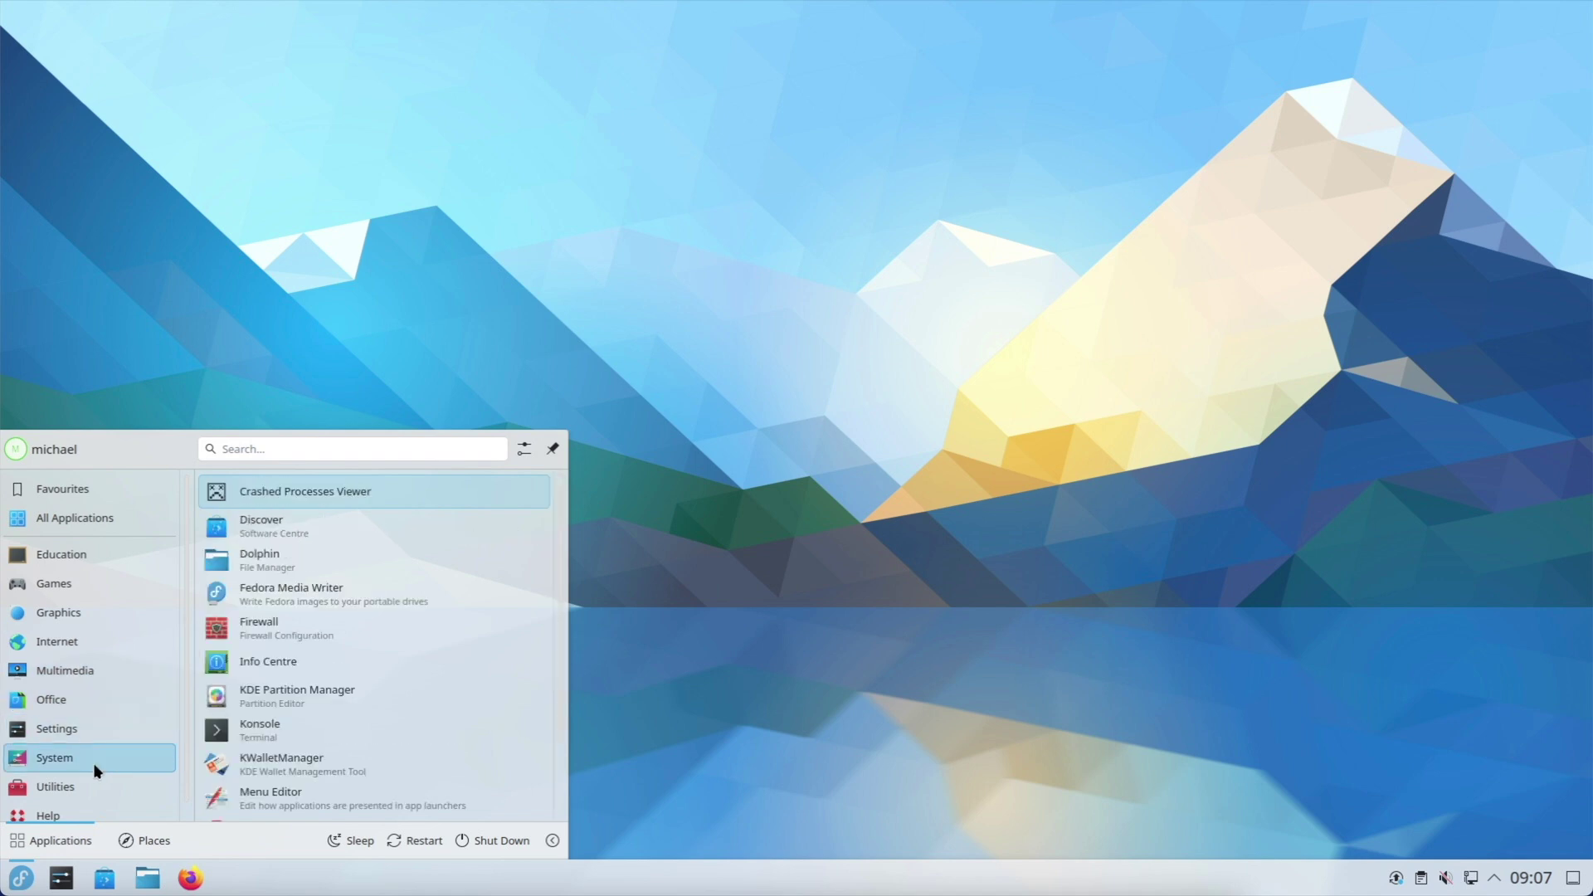
# - Launch Info Centre from the System category, then reopen the launcher and scroll the System apps
pyautogui.click(242, 664)
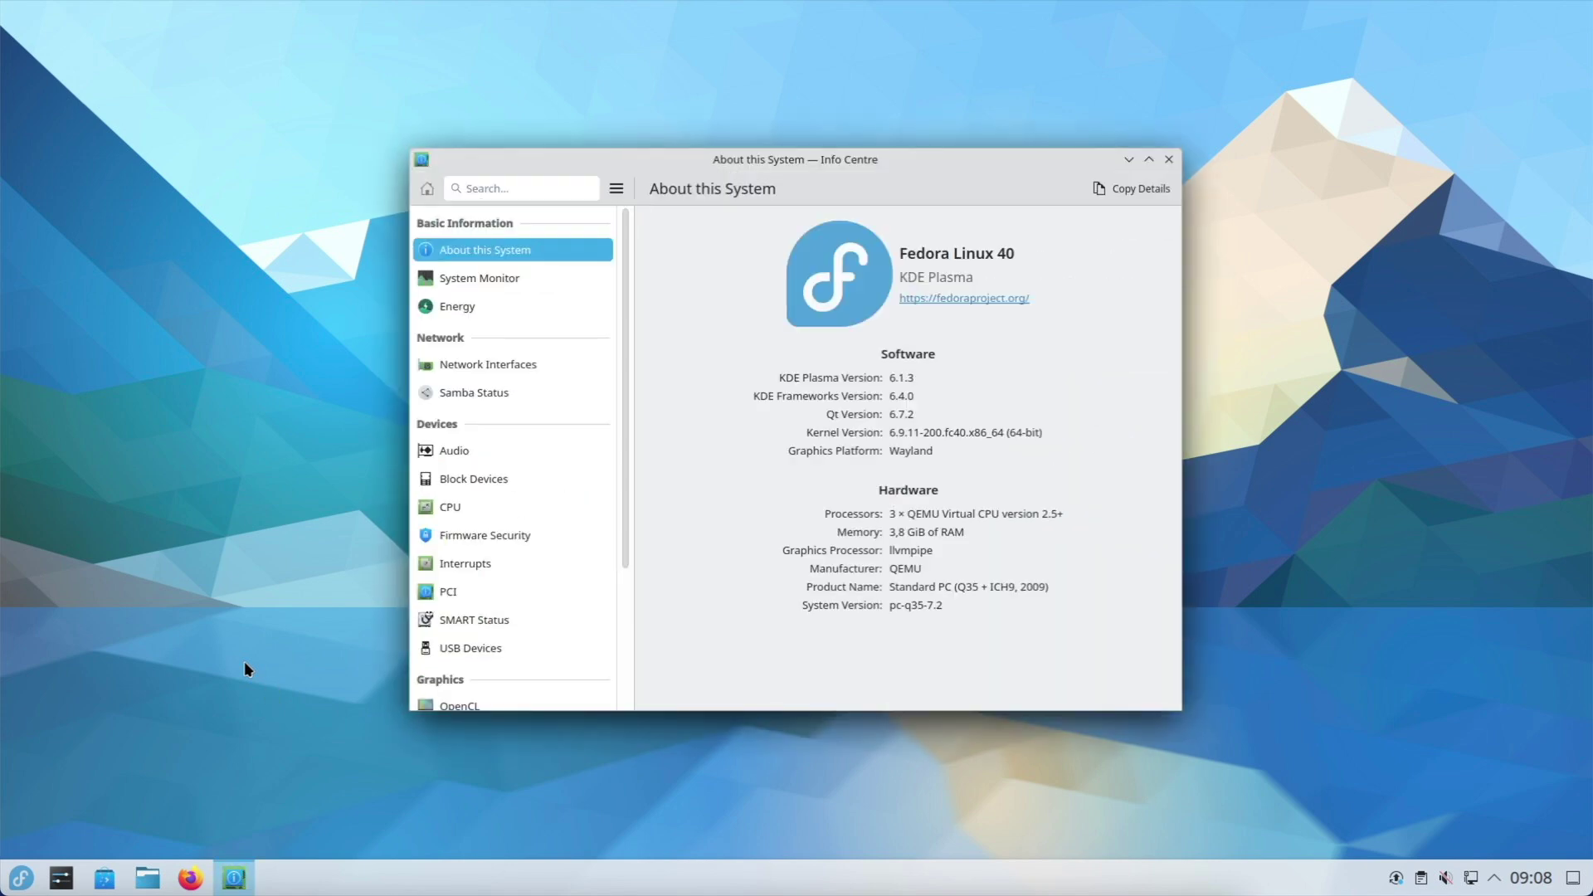
pyautogui.click(20, 878)
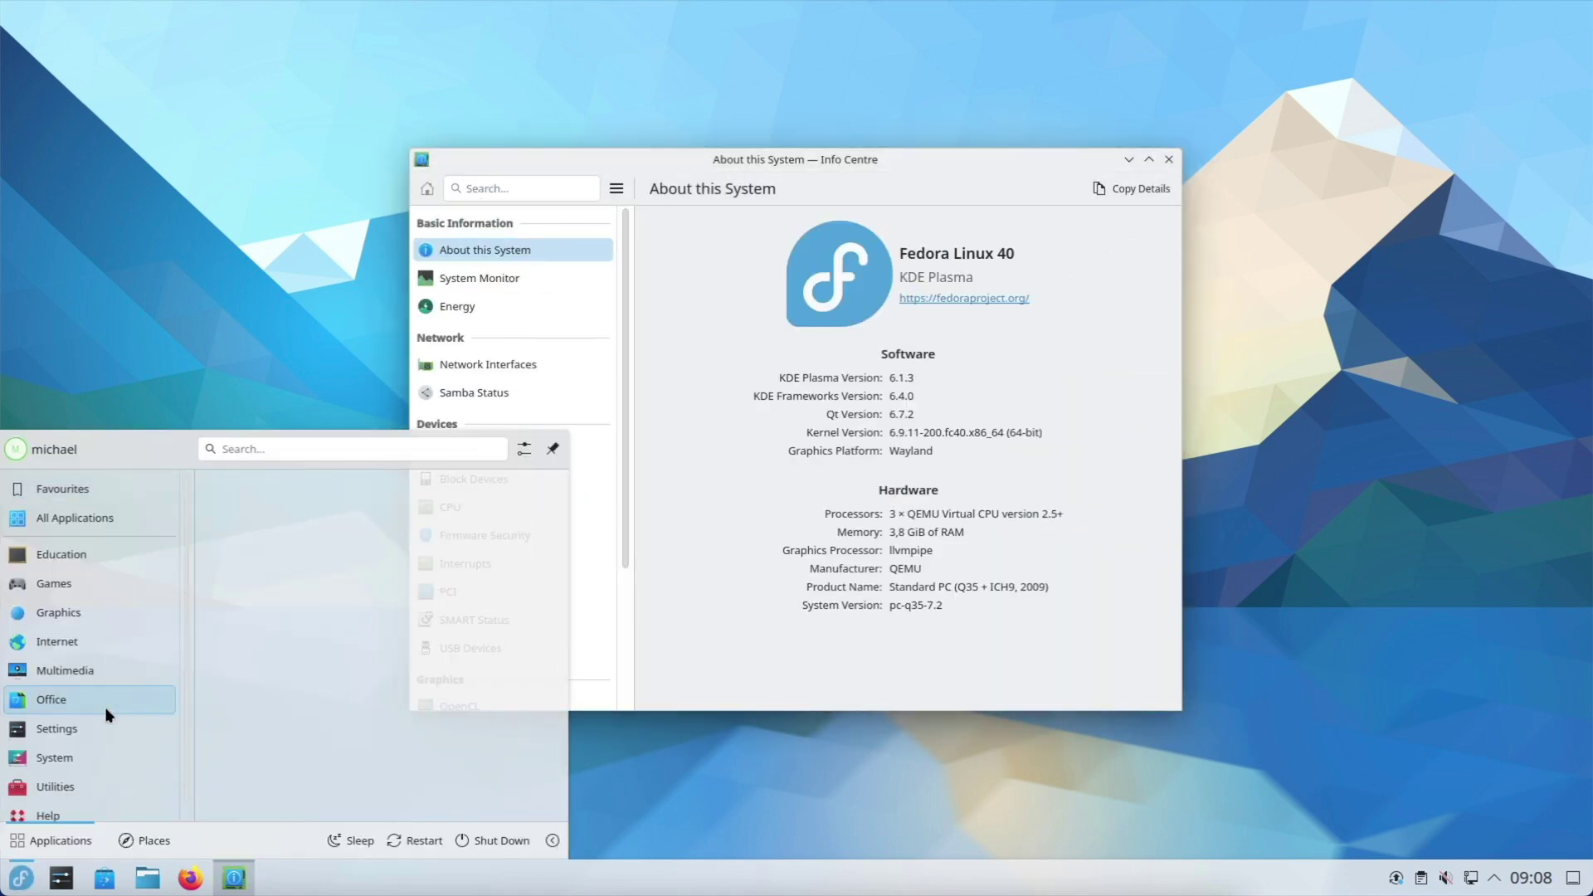
pyautogui.moveTo(81, 738)
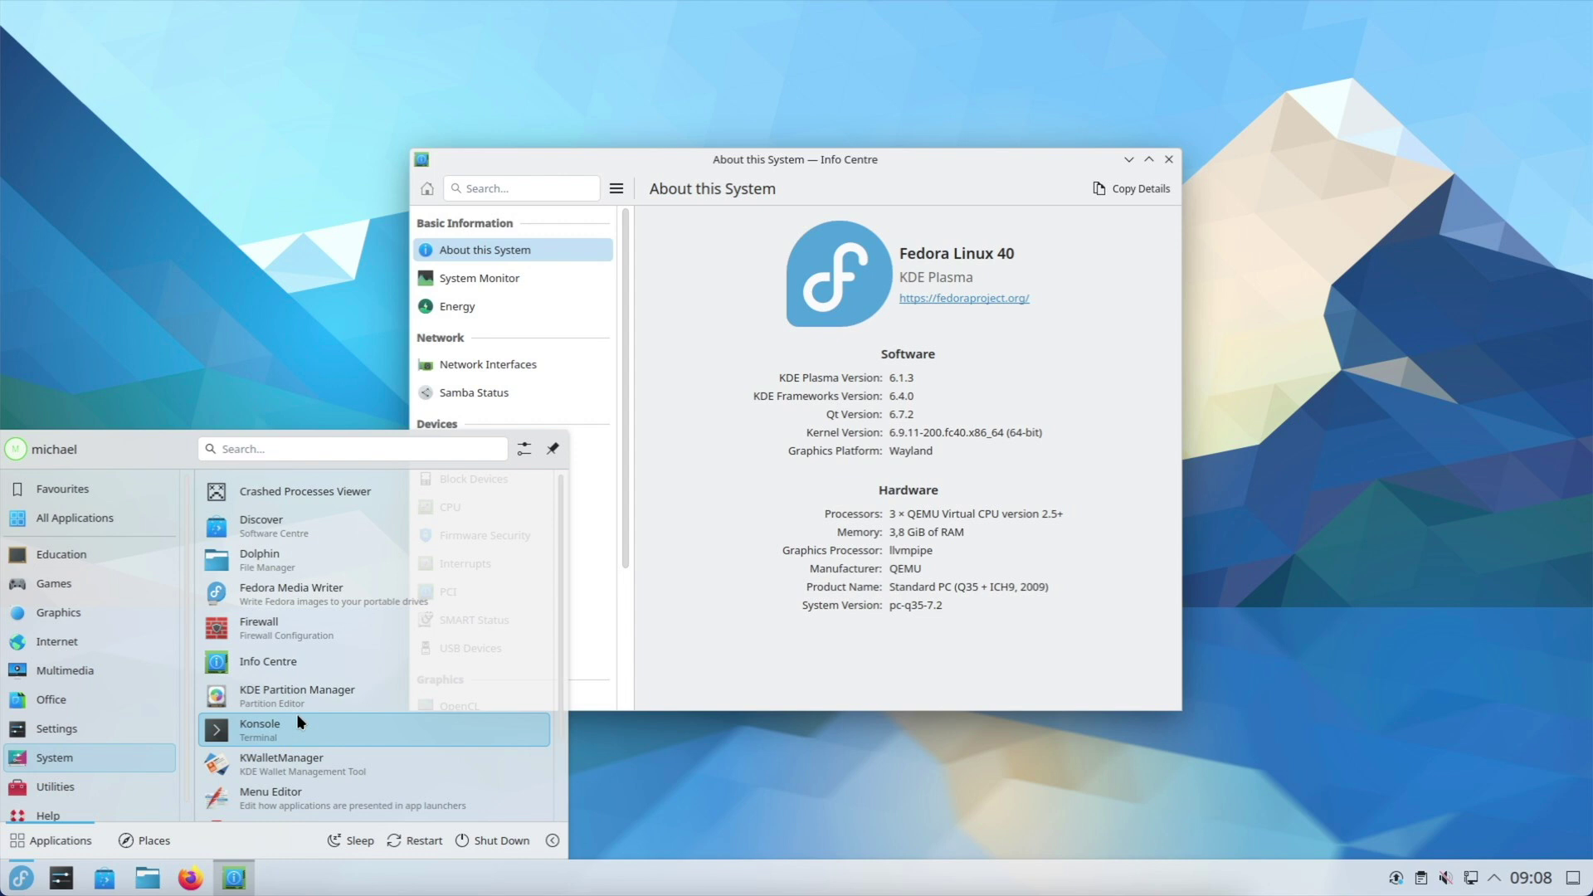
pyautogui.scroll(-3, 297, 716)
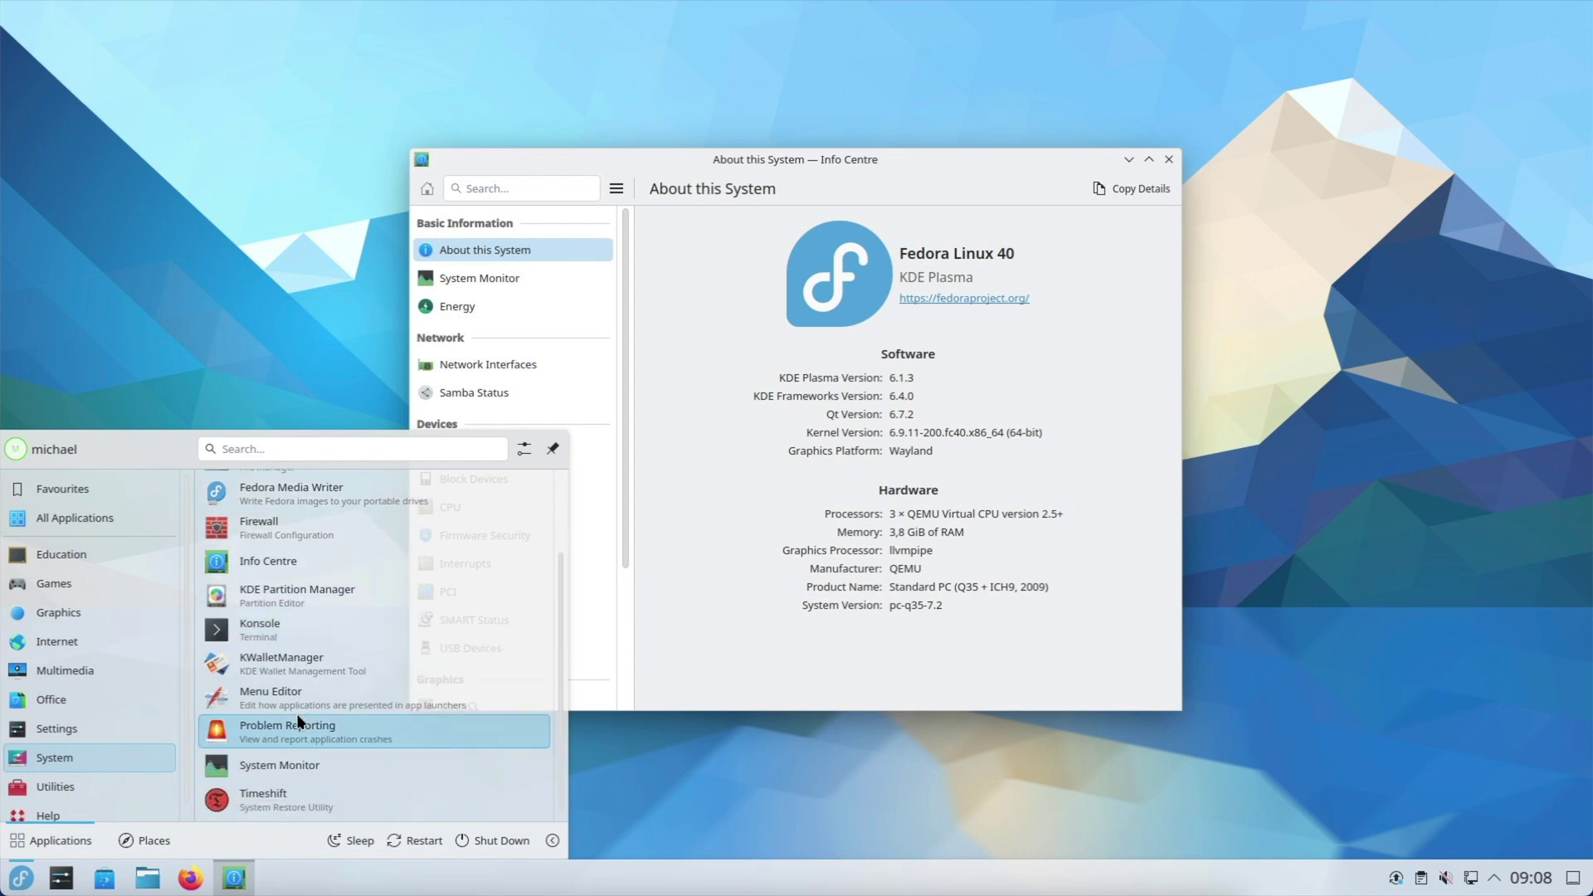
# - Launch System Monitor, start Welcome Centre from the Utilities category, then close System Monitor
pyautogui.click(279, 761)
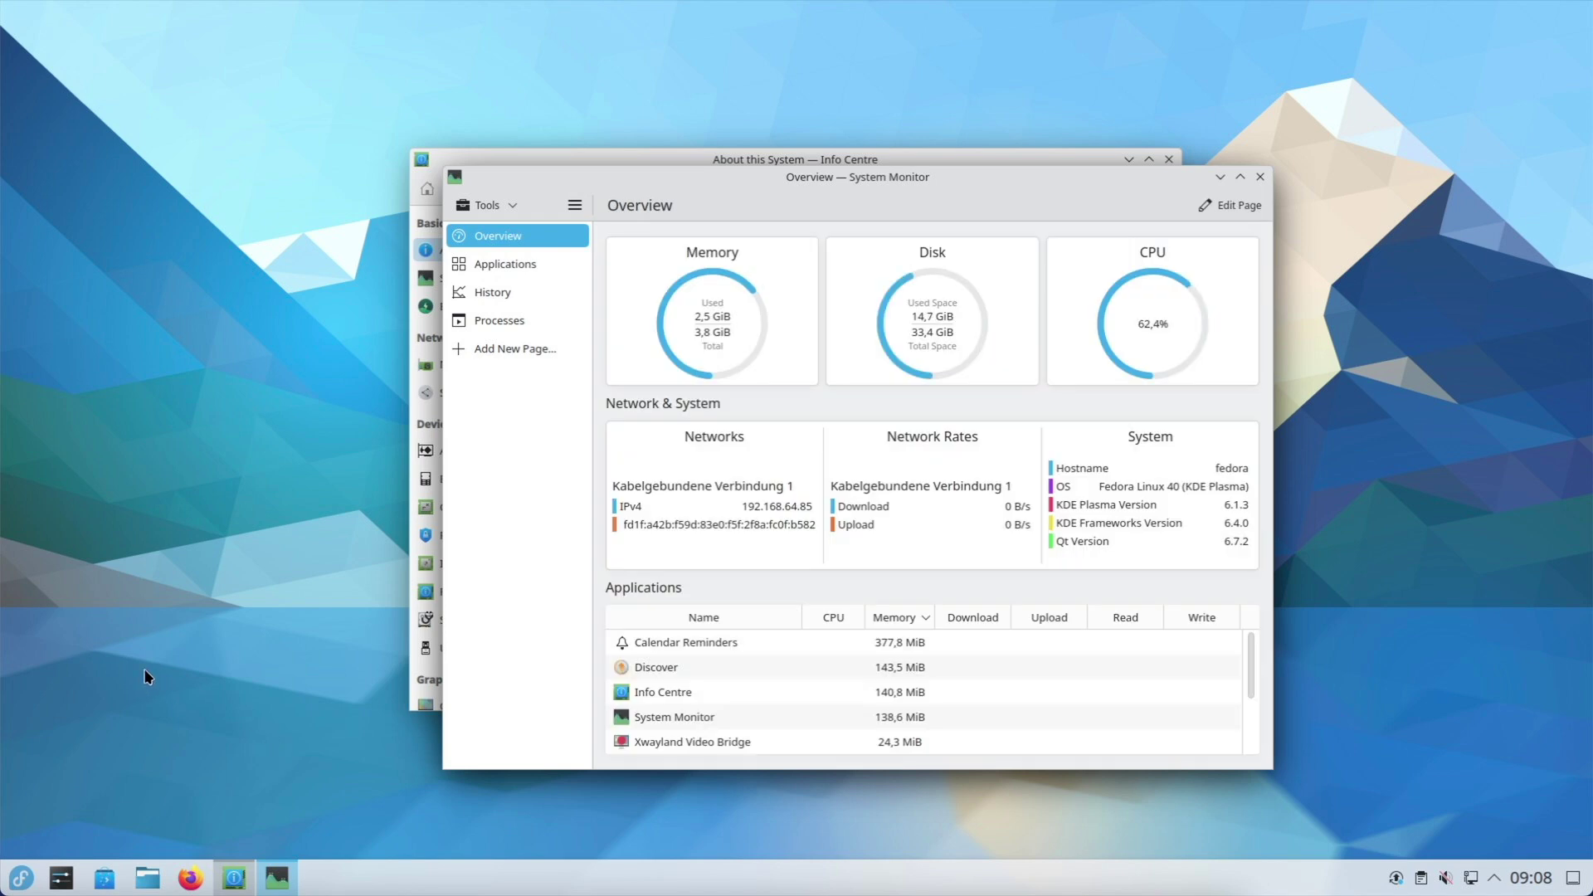
pyautogui.click(22, 881)
pyautogui.click(83, 745)
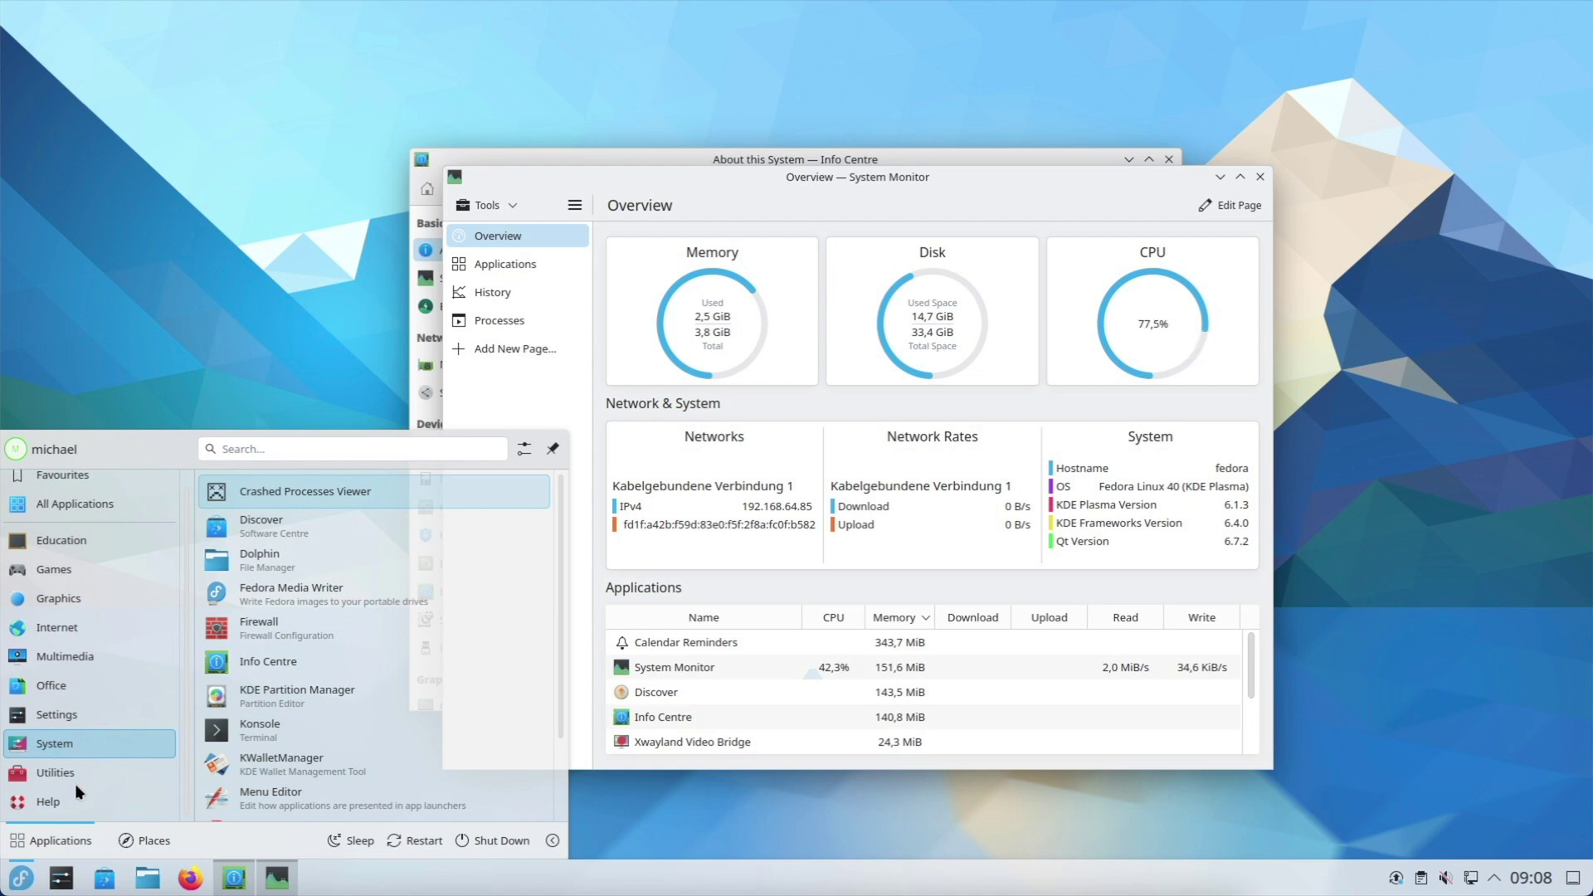
pyautogui.click(71, 774)
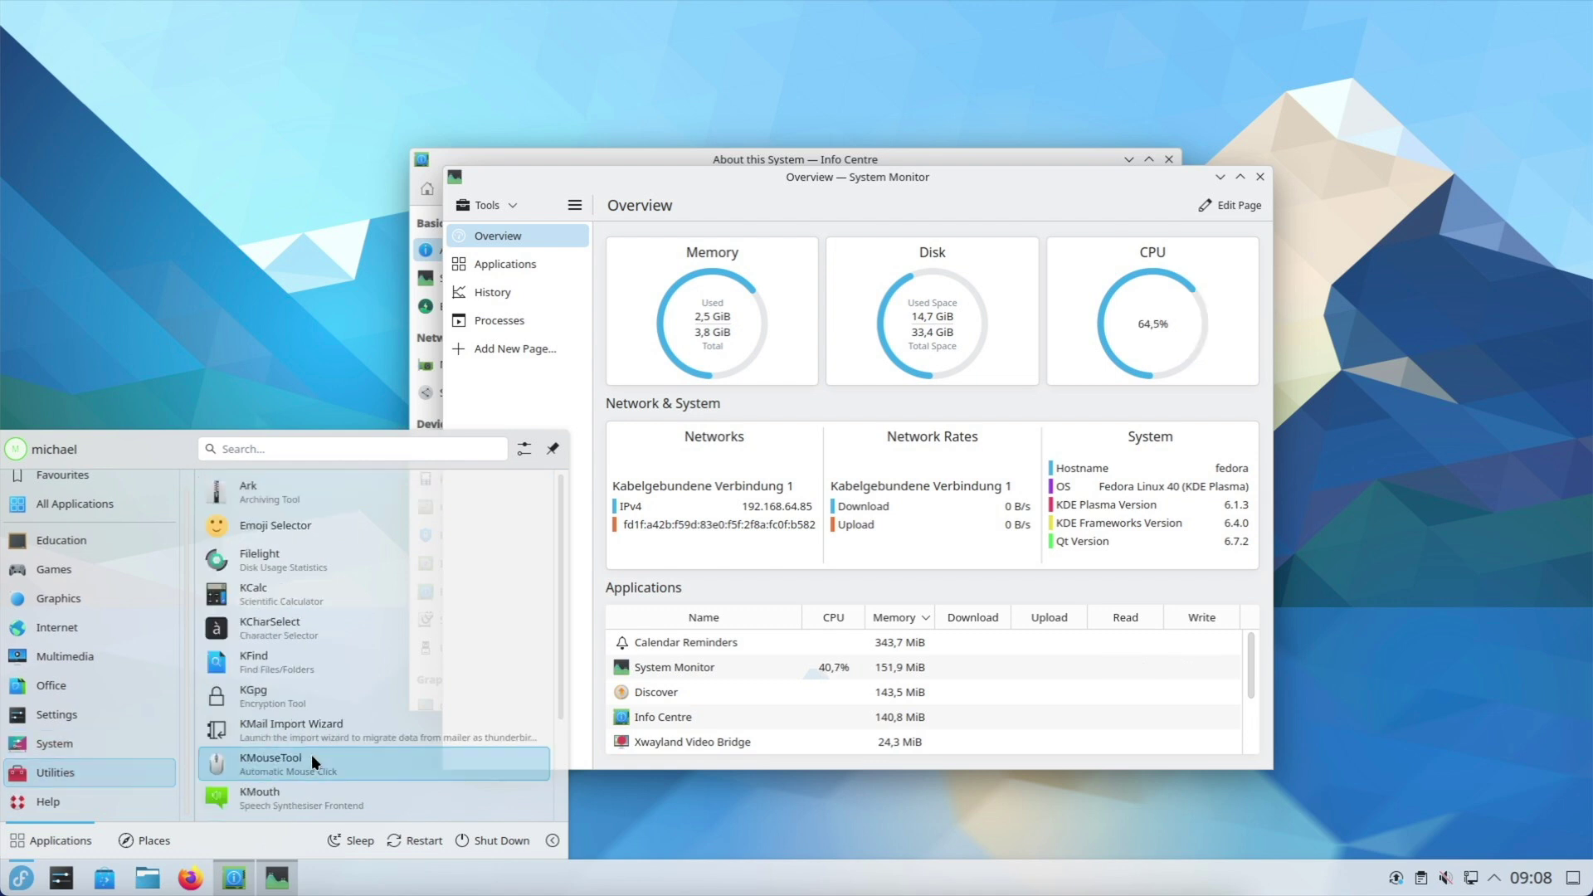
pyautogui.scroll(-2, 312, 754)
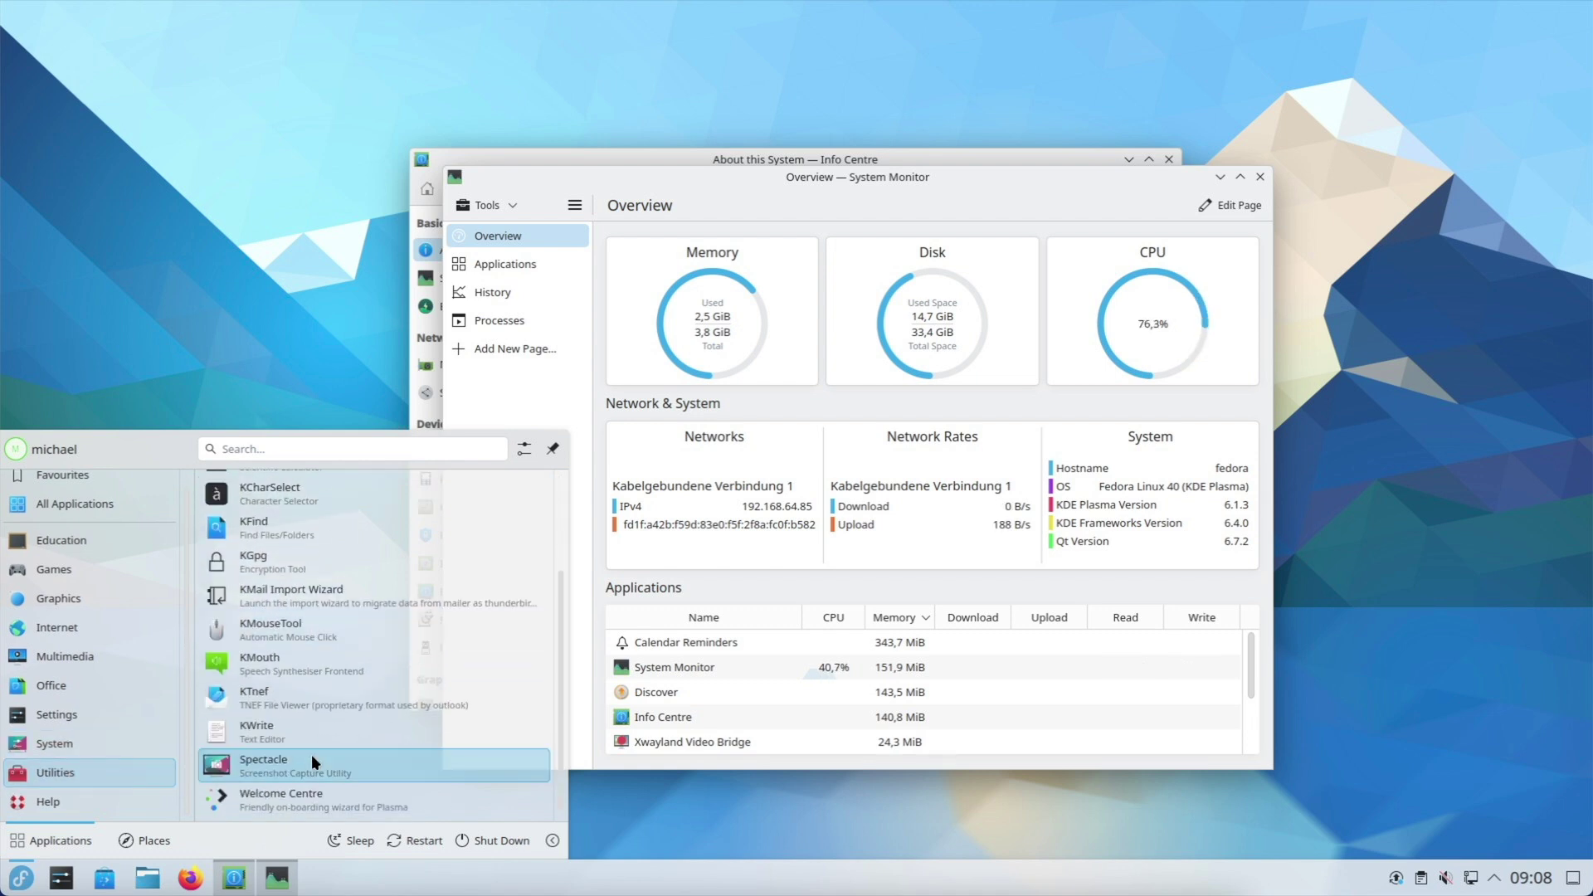
pyautogui.click(302, 795)
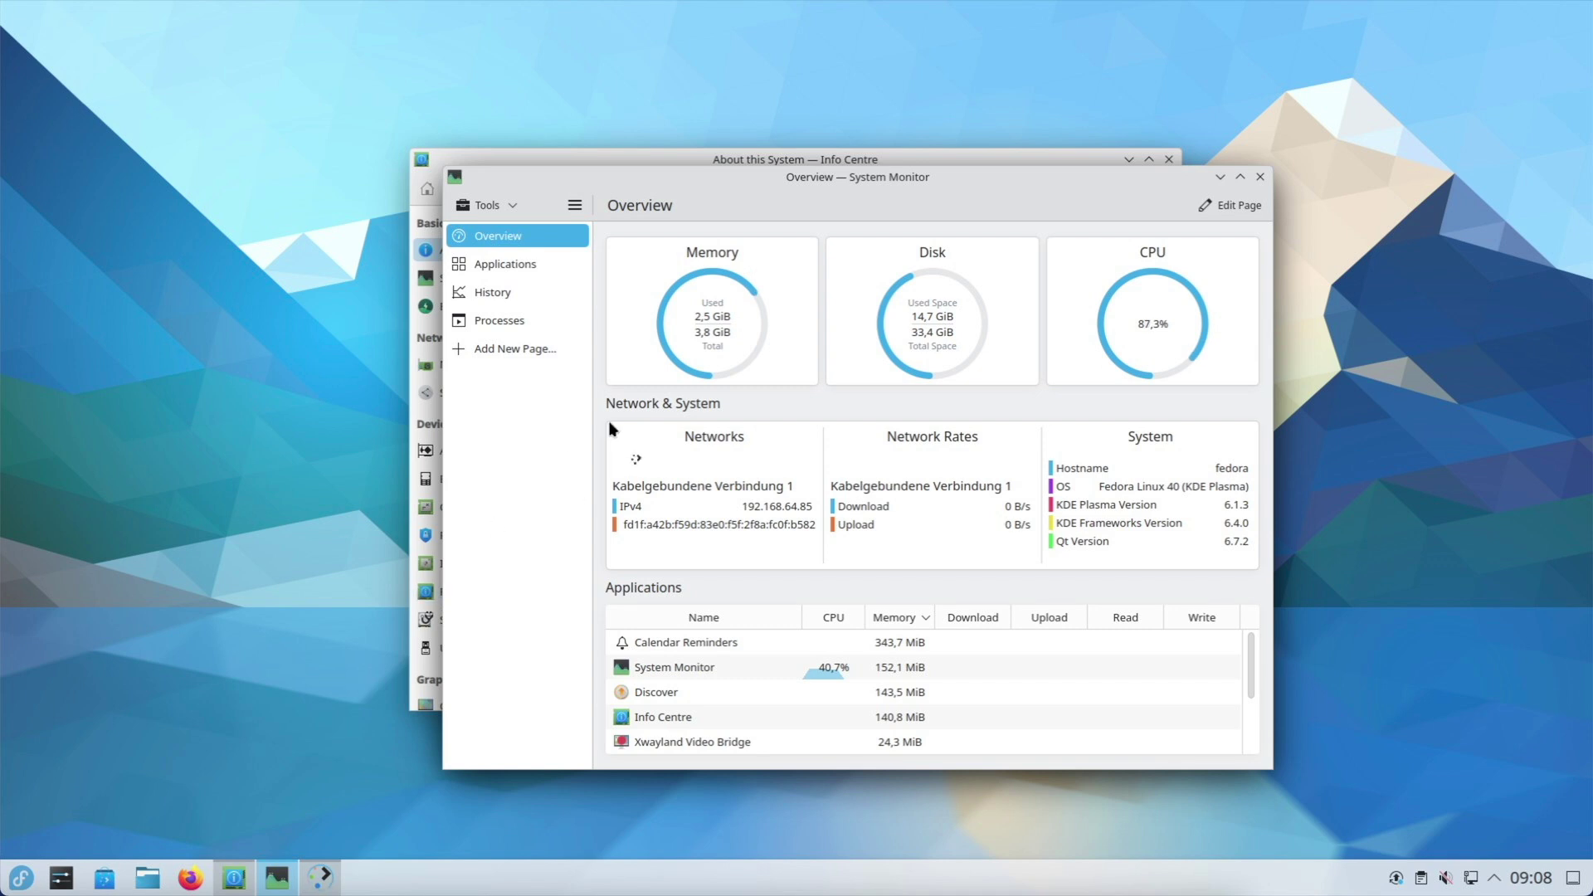
pyautogui.click(1259, 177)
# - Close Info Centre and page through Welcome Center to Enjoy It!, then finish it
pyautogui.click(1168, 158)
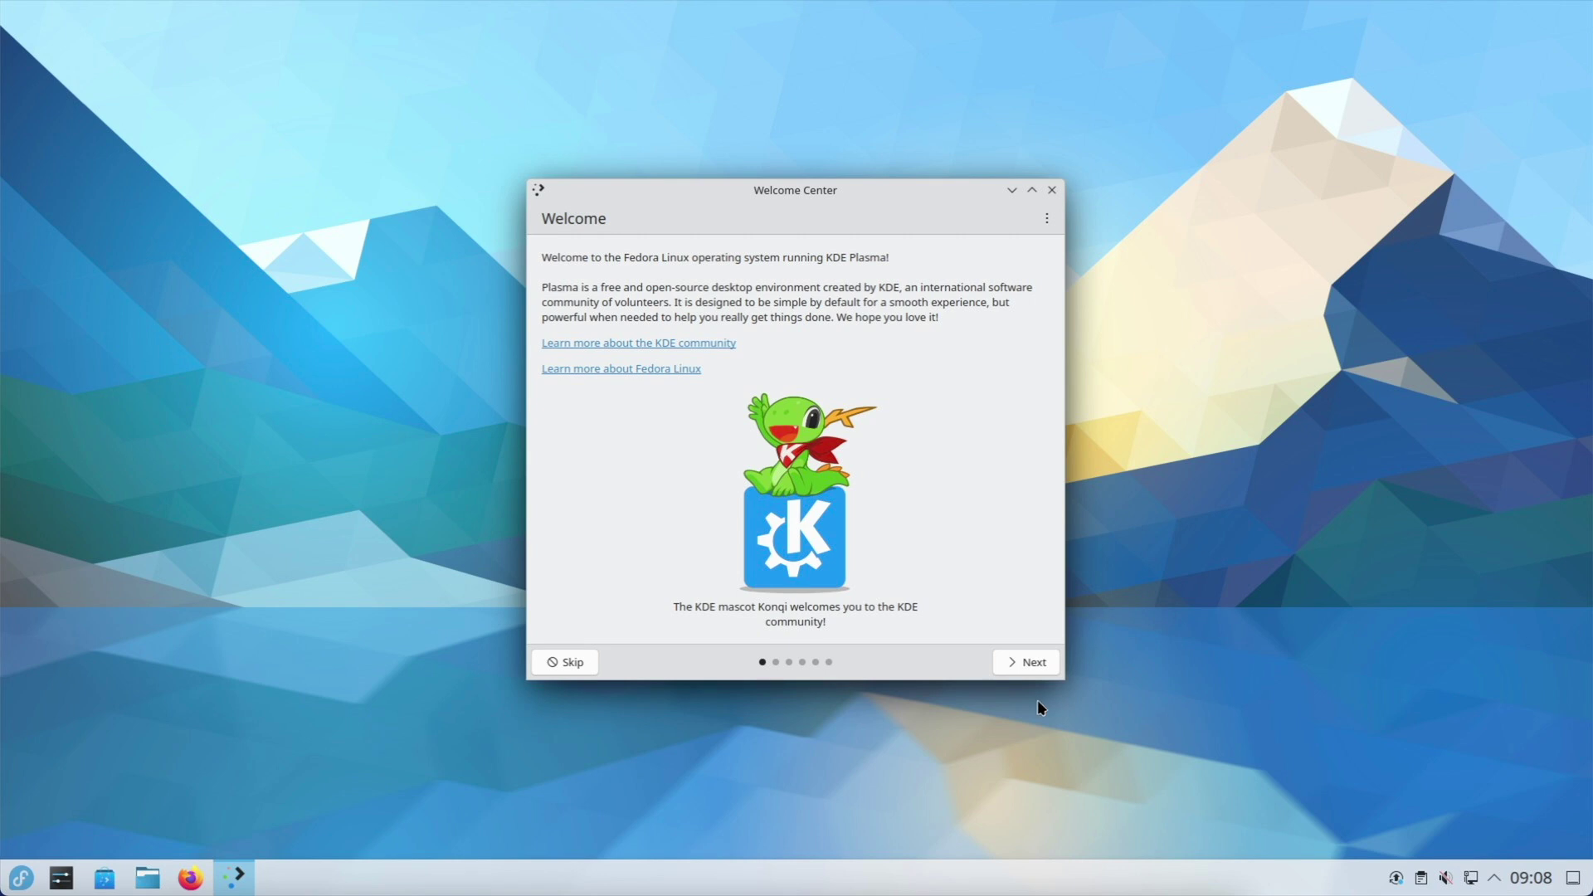
pyautogui.click(1029, 664)
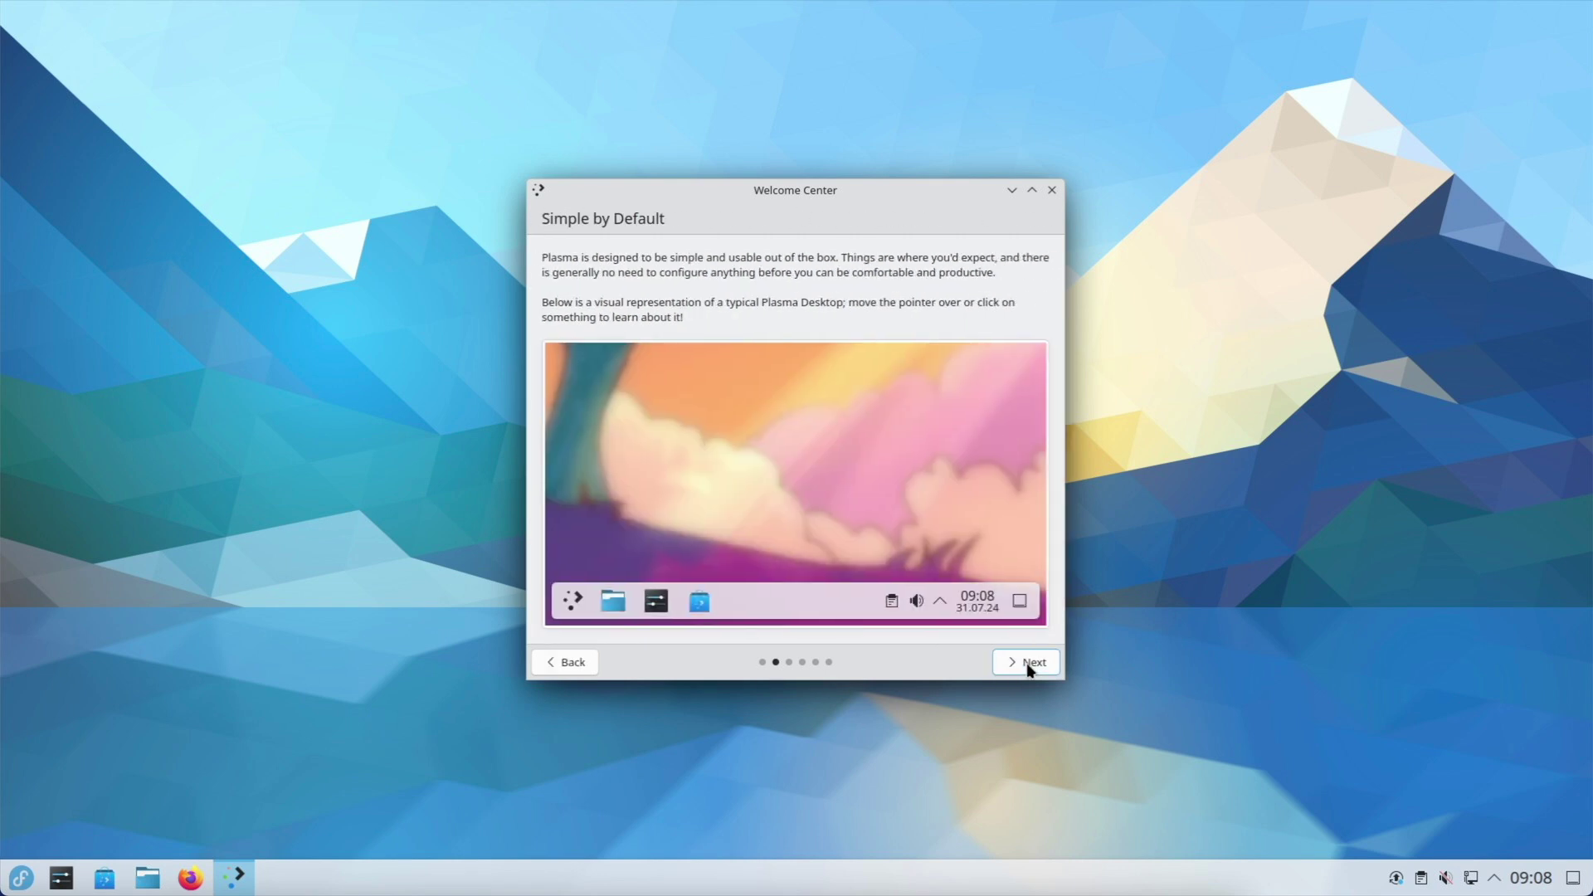
pyautogui.click(1029, 664)
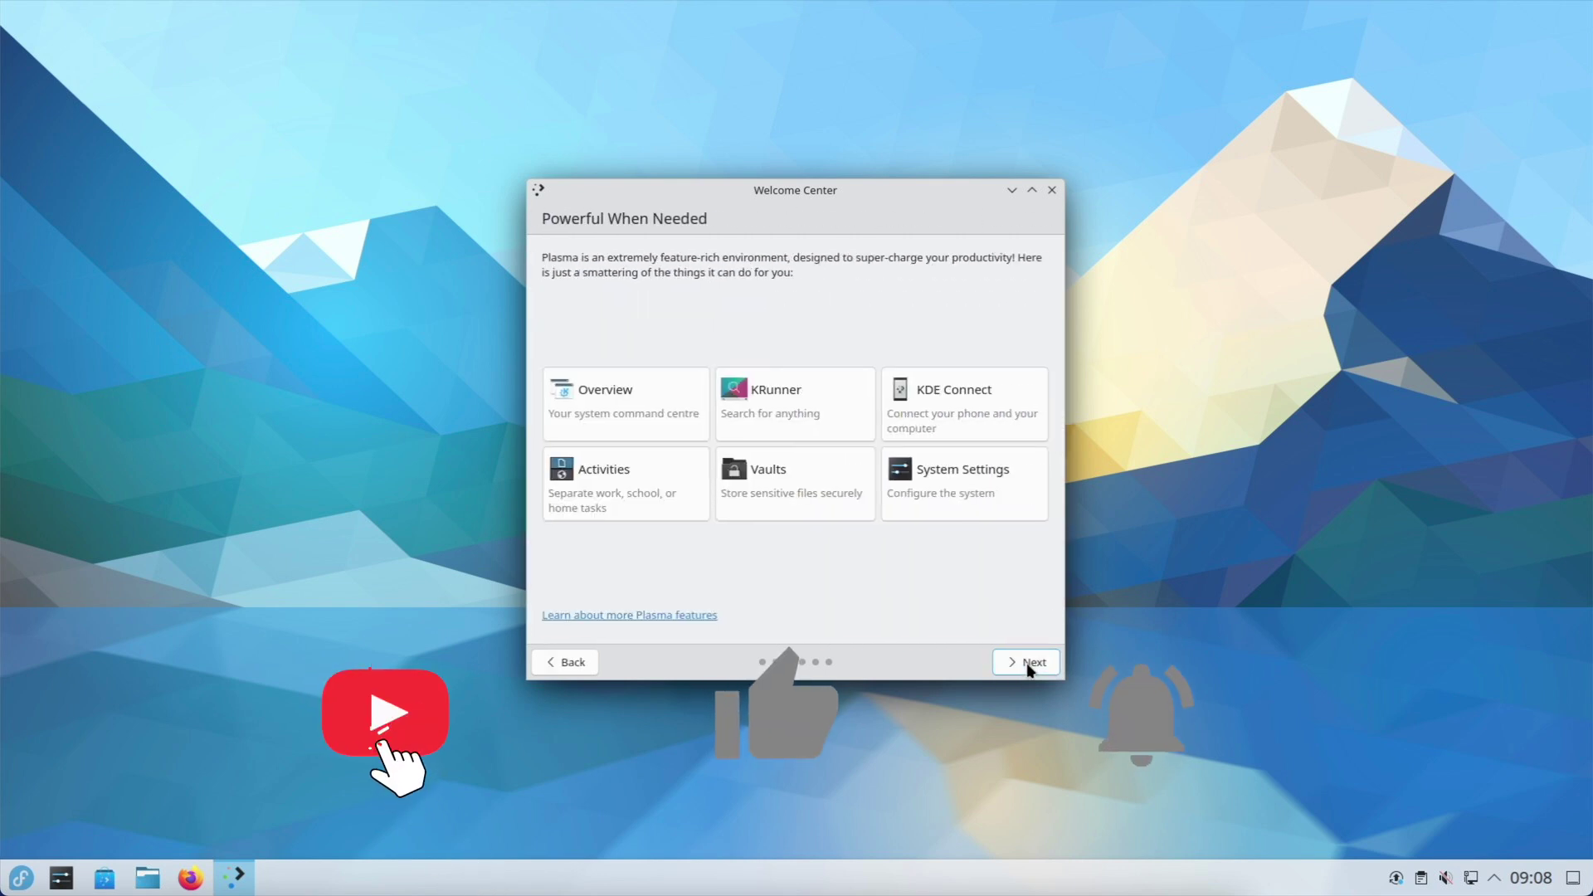
pyautogui.click(1029, 664)
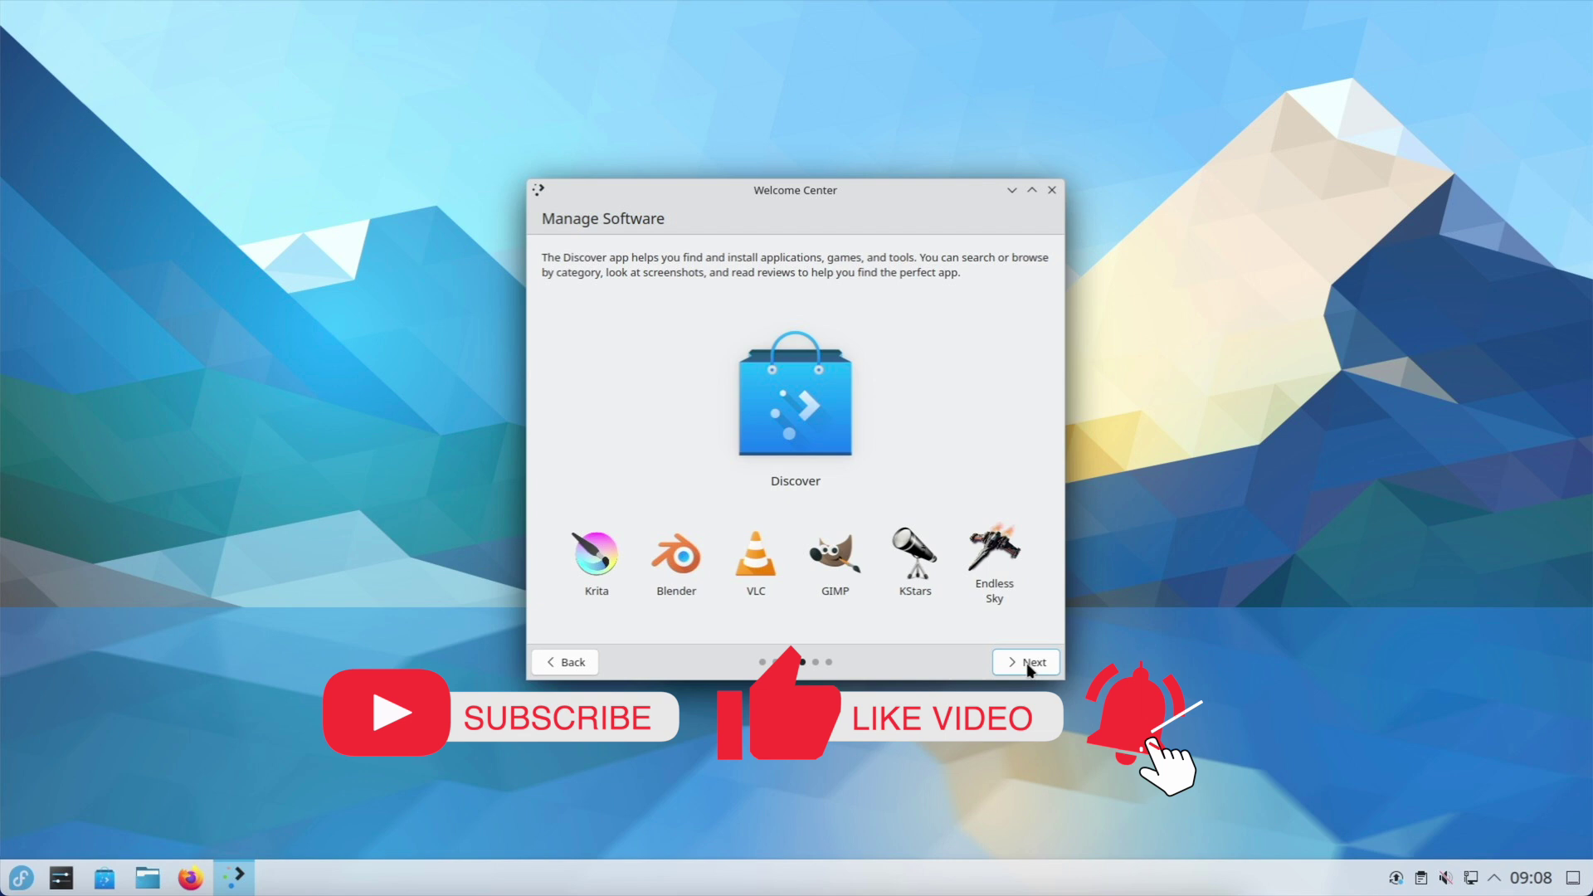
pyautogui.click(1029, 664)
pyautogui.click(1029, 664)
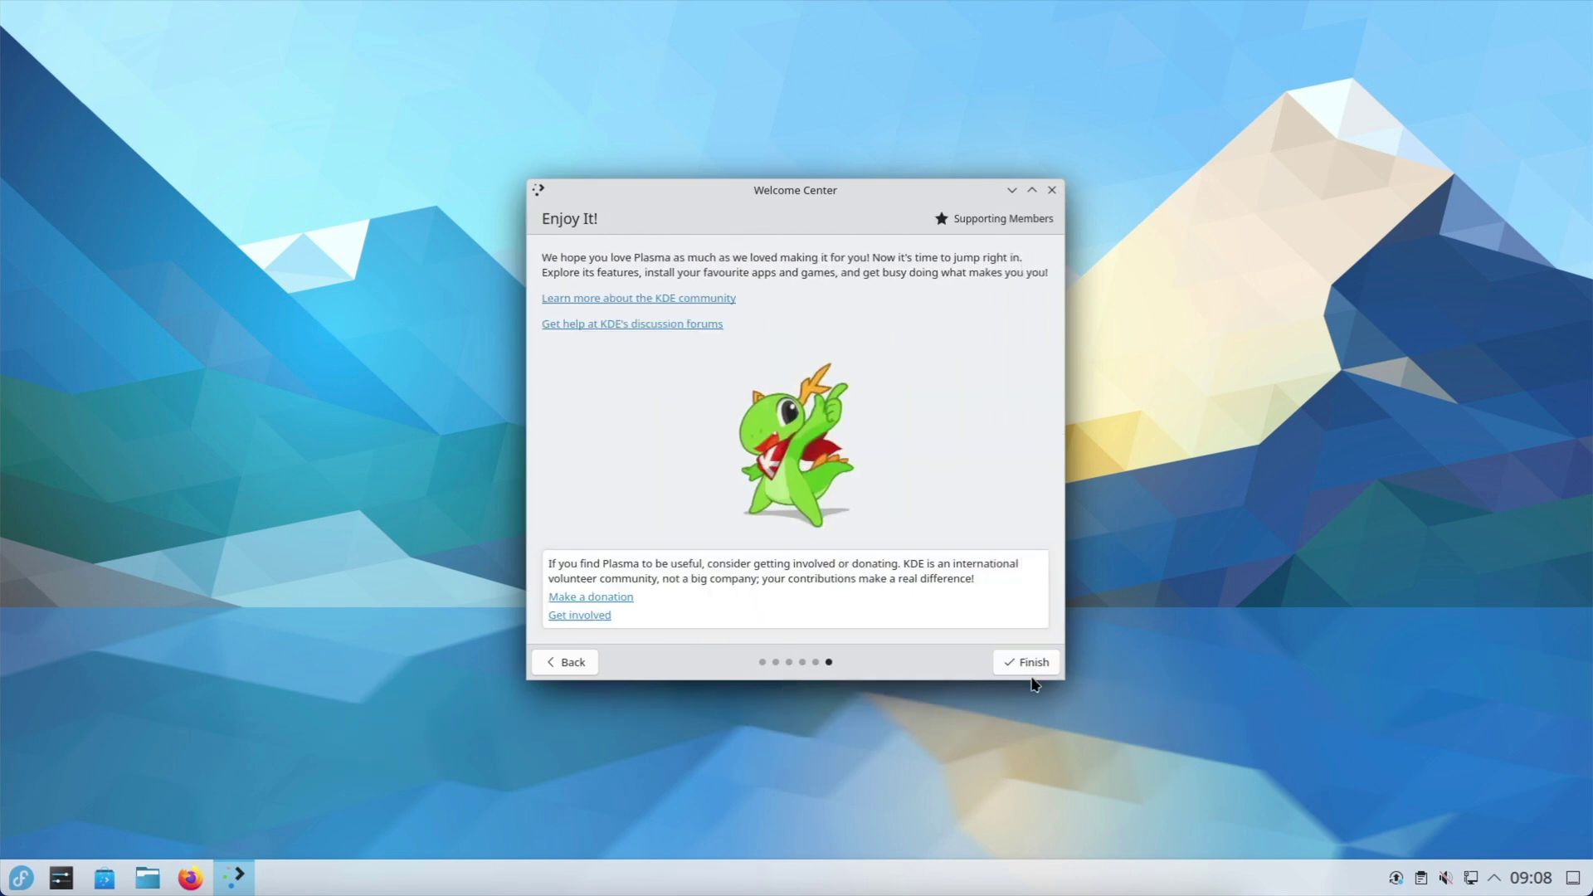
pyautogui.click(1031, 674)
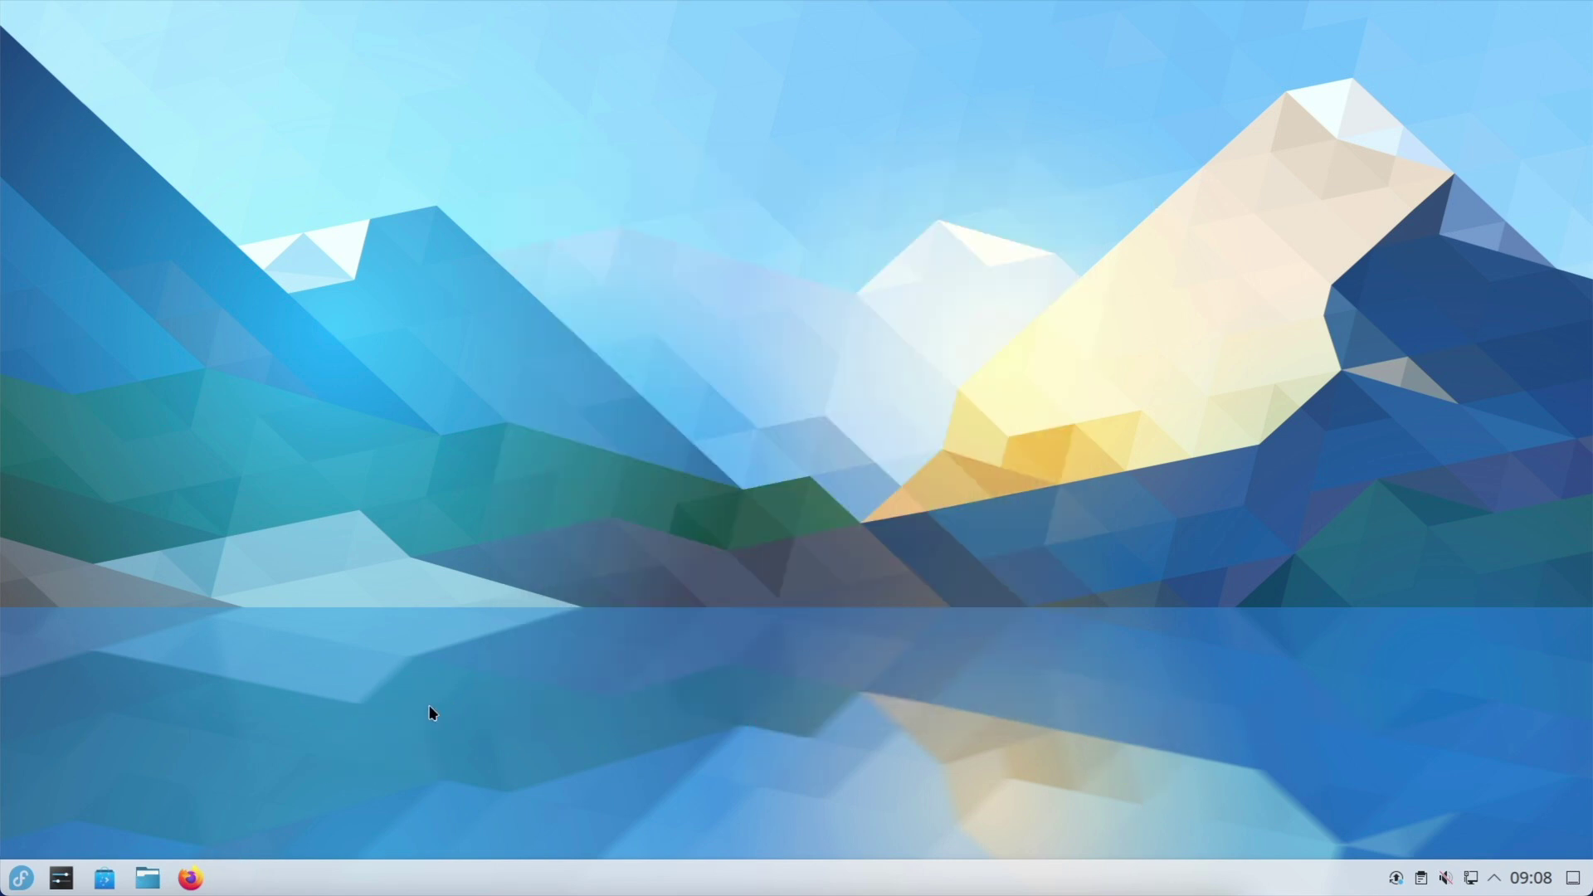
pyautogui.click(110, 877)
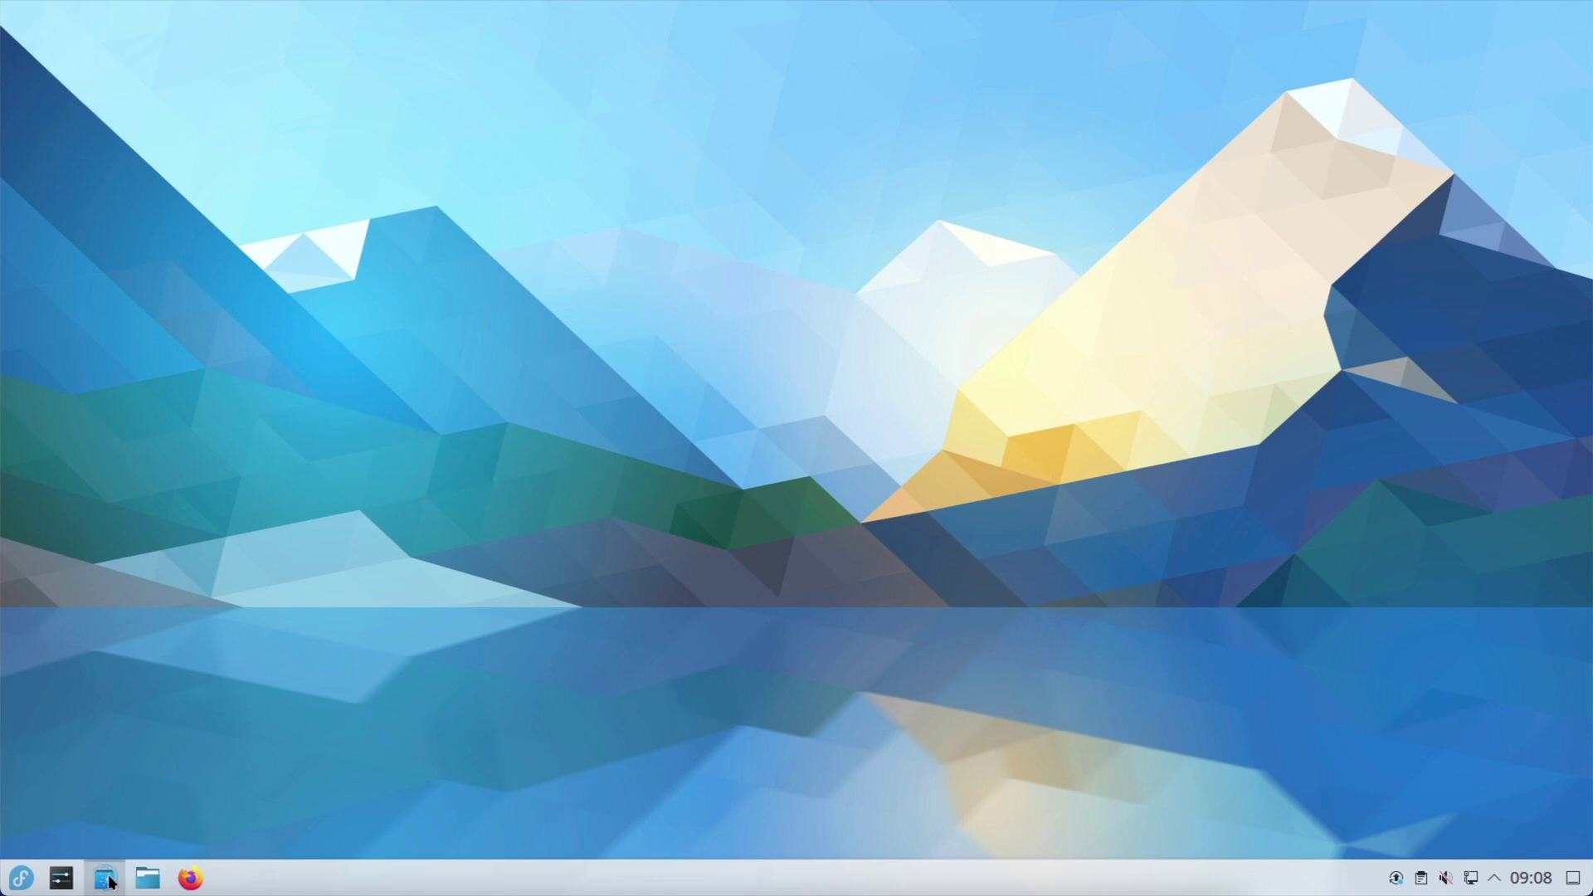